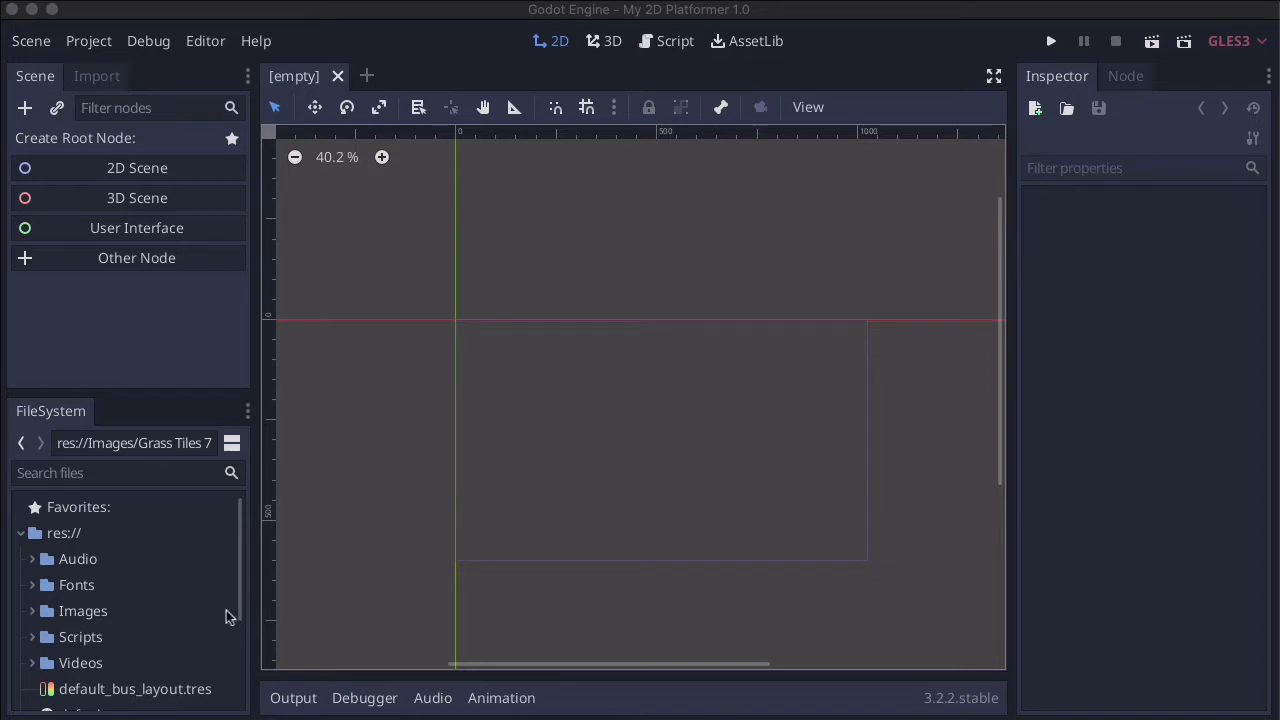
- Open the Level 1.tscn scene from the project files
scroll(153, 576, down, 3)
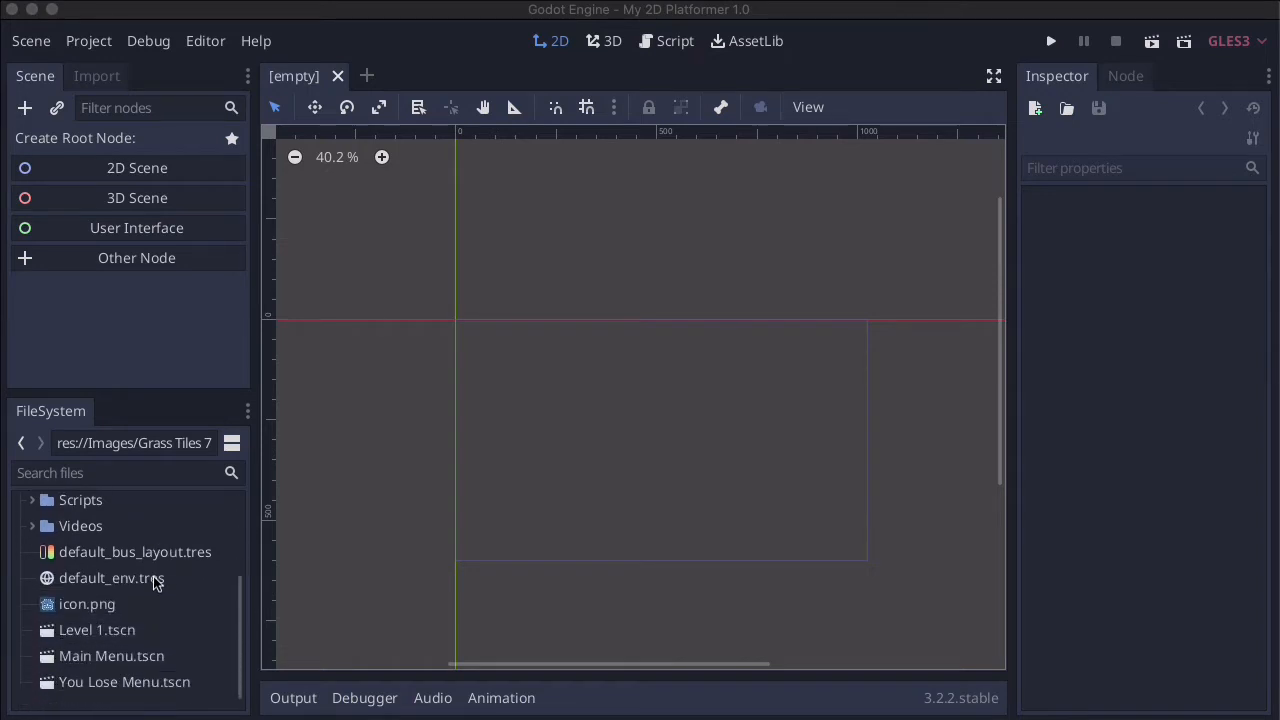
click(87, 628)
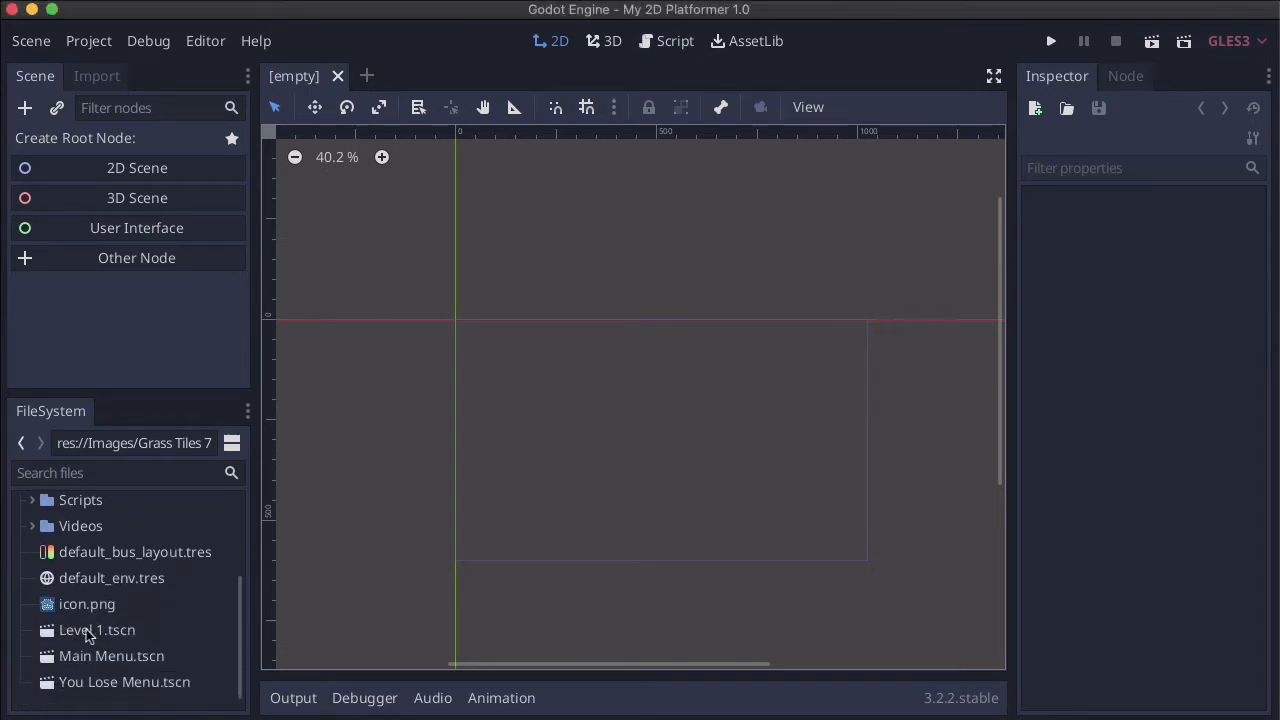
click(79, 631)
double_click(78, 632)
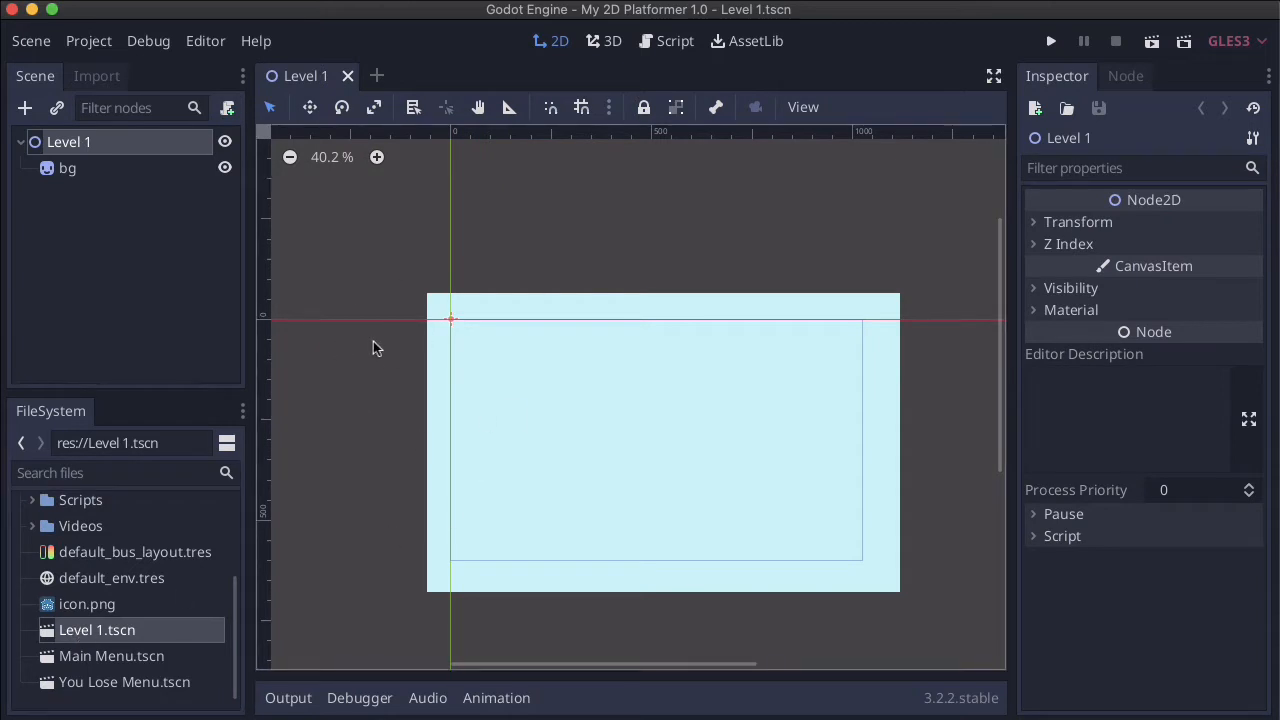
- Inspect the bg sprite, test-run the Level 1 scene, and collapse the output log after closing the game
click(82, 172)
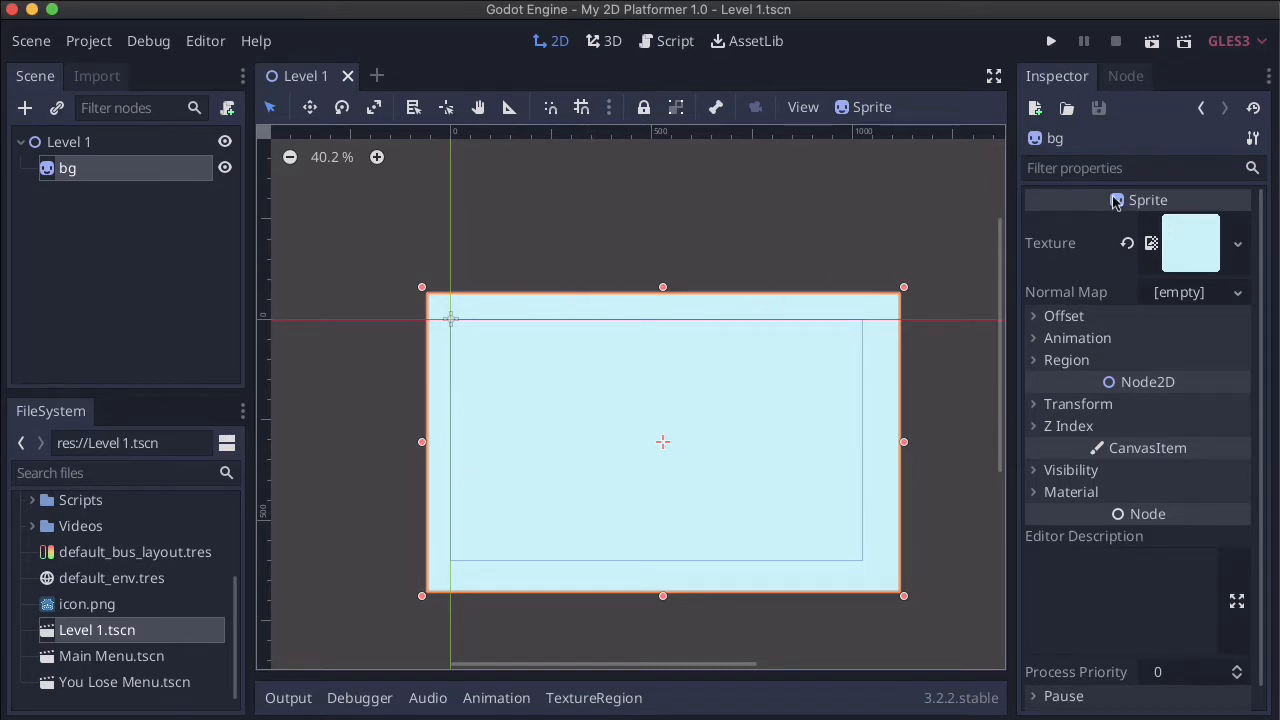
click(1150, 47)
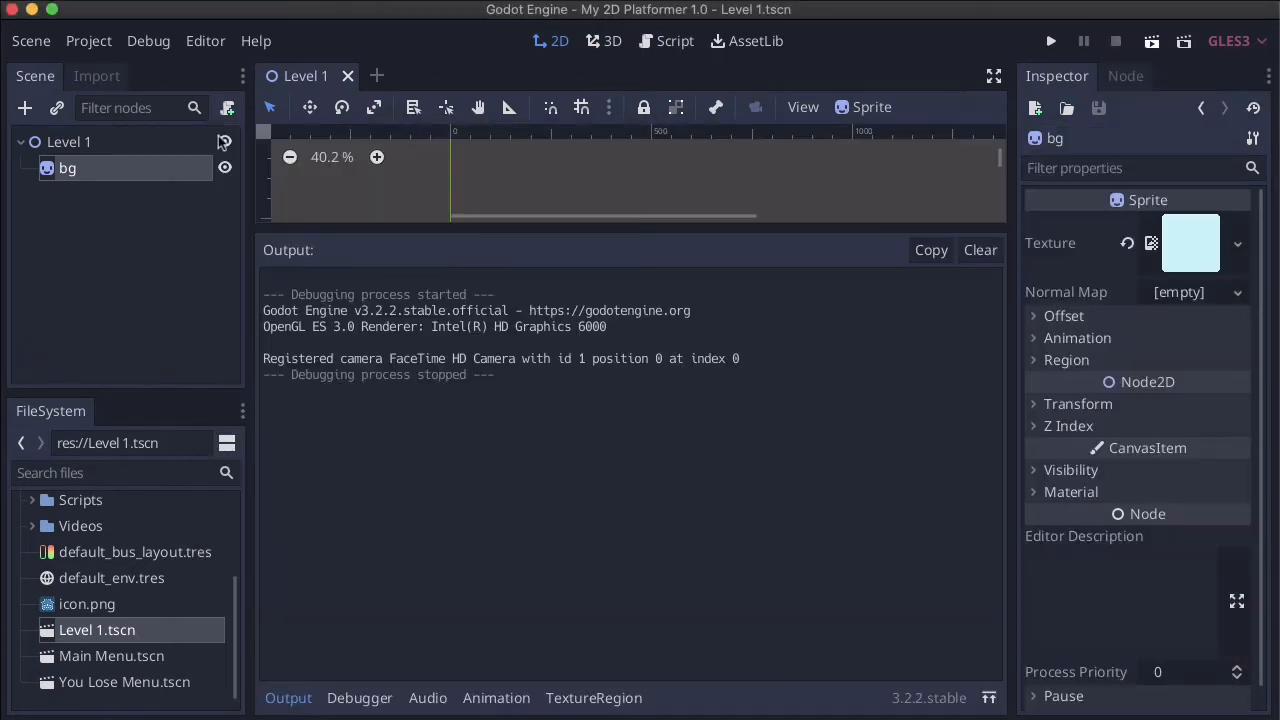
click(220, 137)
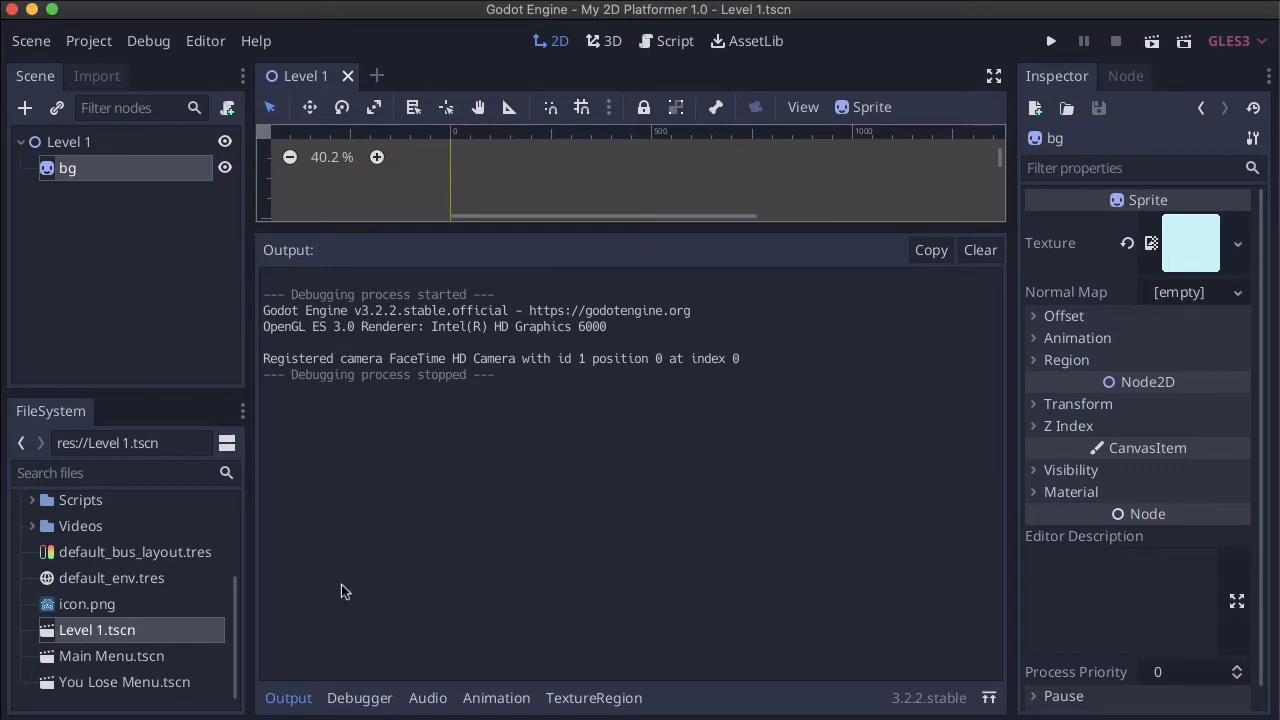
click(288, 698)
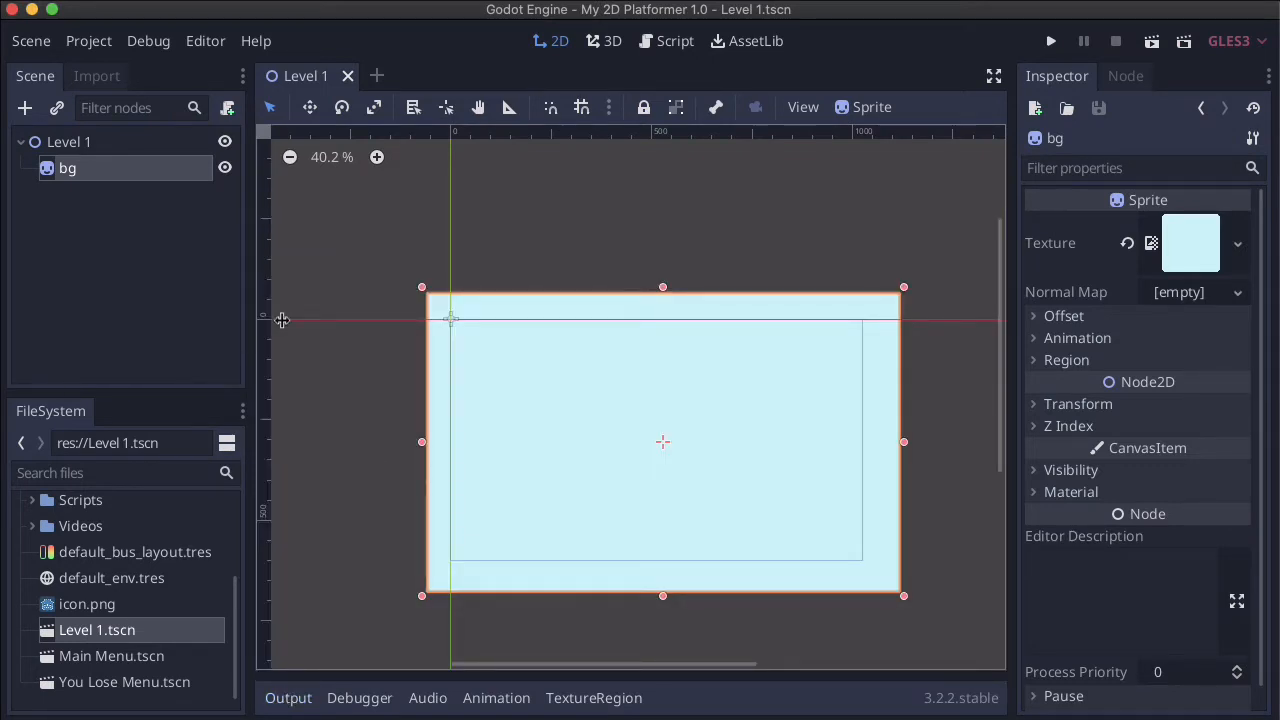
- Add a TileMap node as a child of the Level 1 root node
click(160, 284)
click(78, 145)
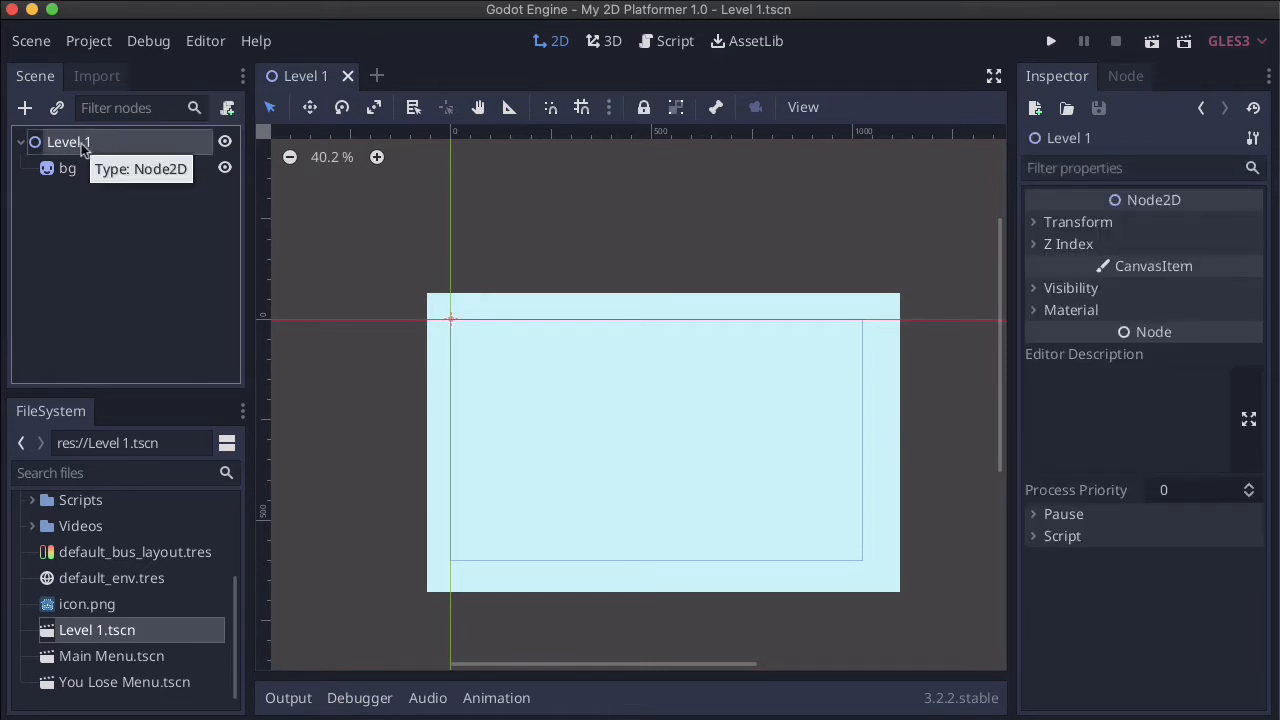
click(27, 113)
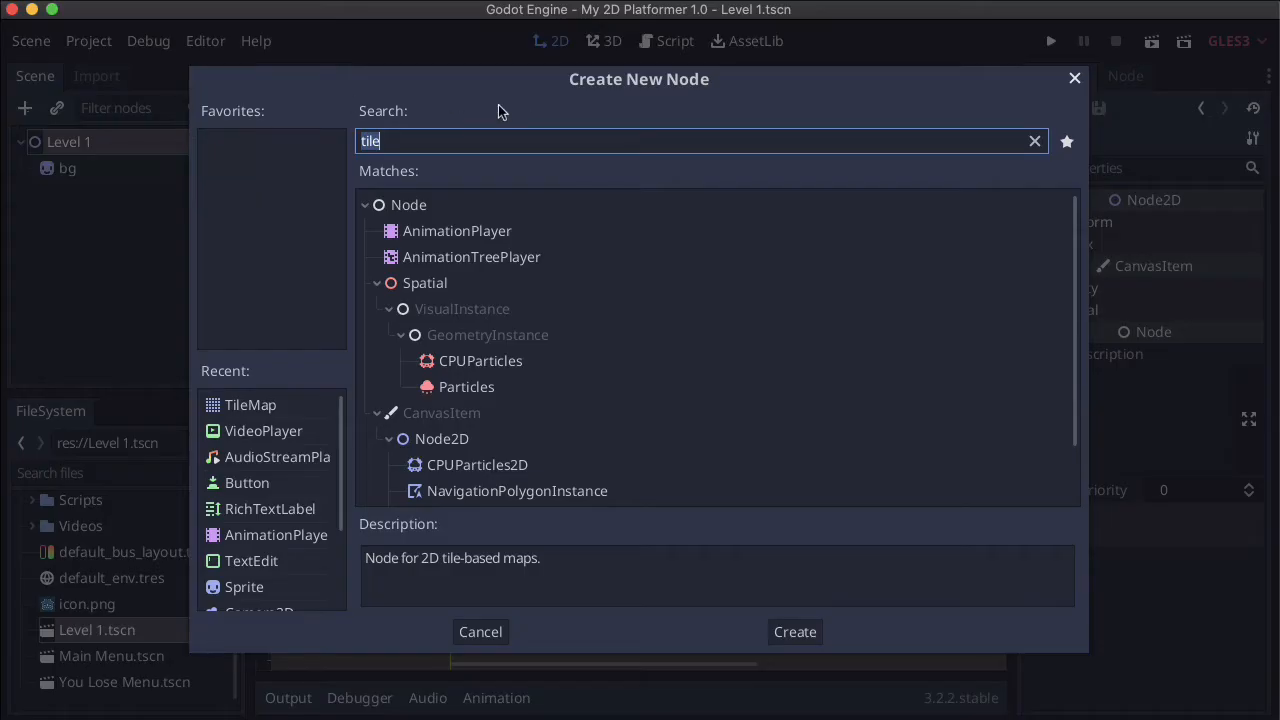
click(484, 138)
key(BackSpace)
key(BackSpace)
key(BackSpace)
key(BackSpace)
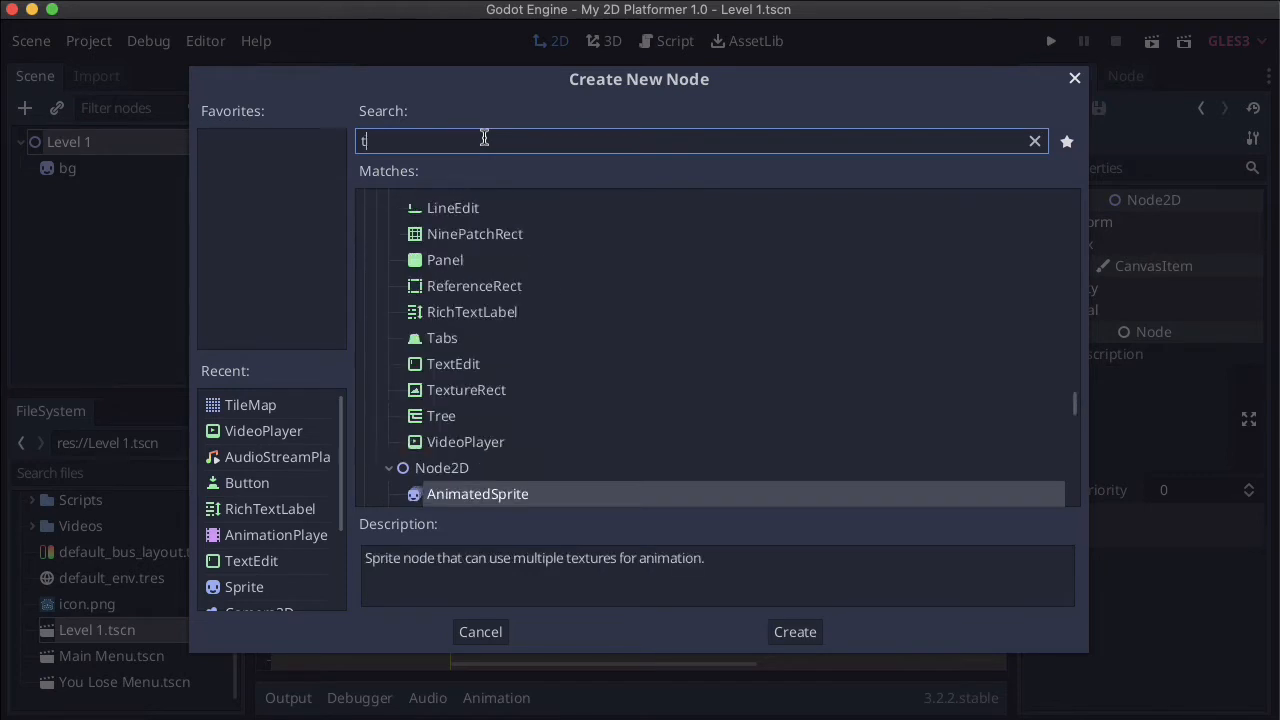
text(tile)
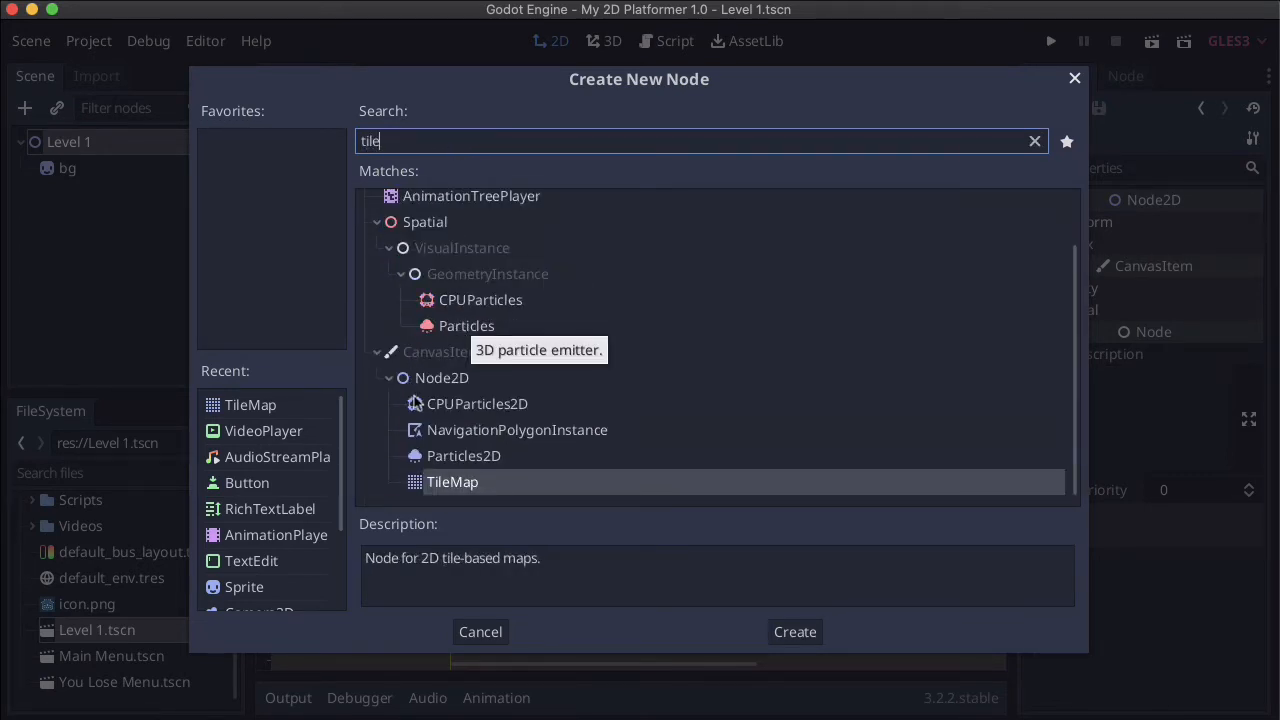
double_click(455, 483)
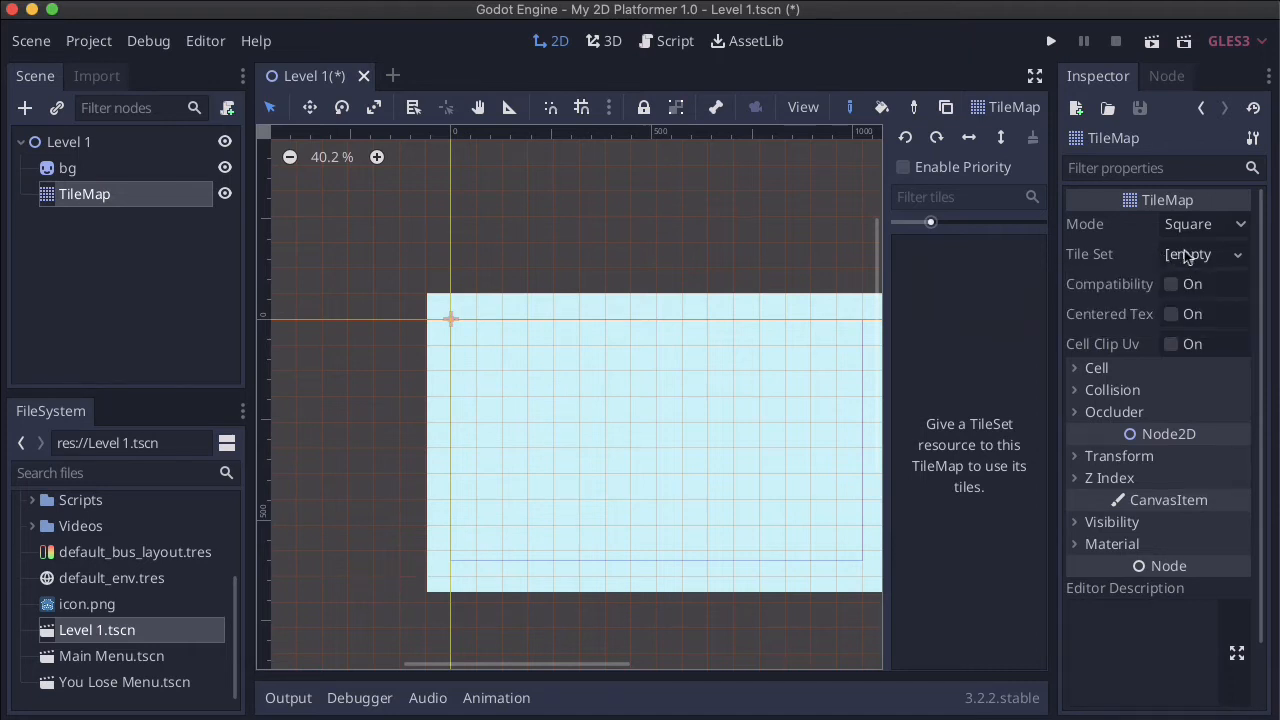
- Assign a new TileSet to the TileMap and set its cell size to 70 by 70
click(1235, 256)
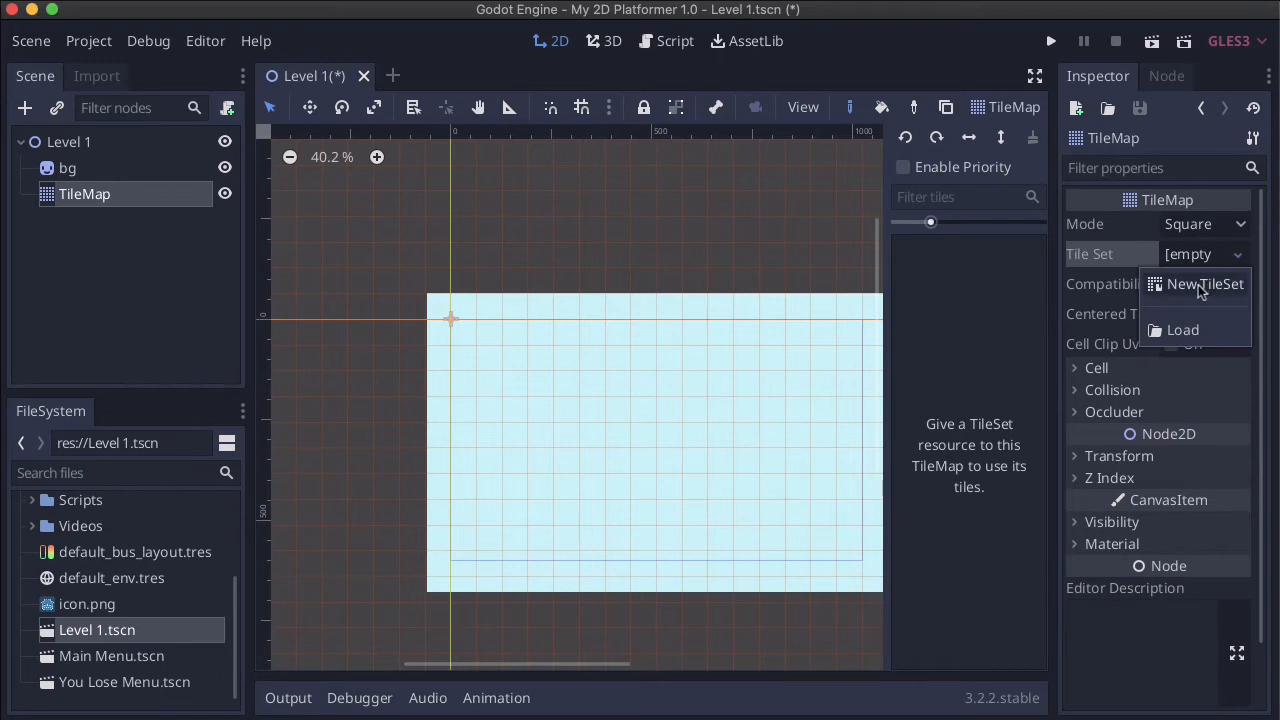
click(1201, 288)
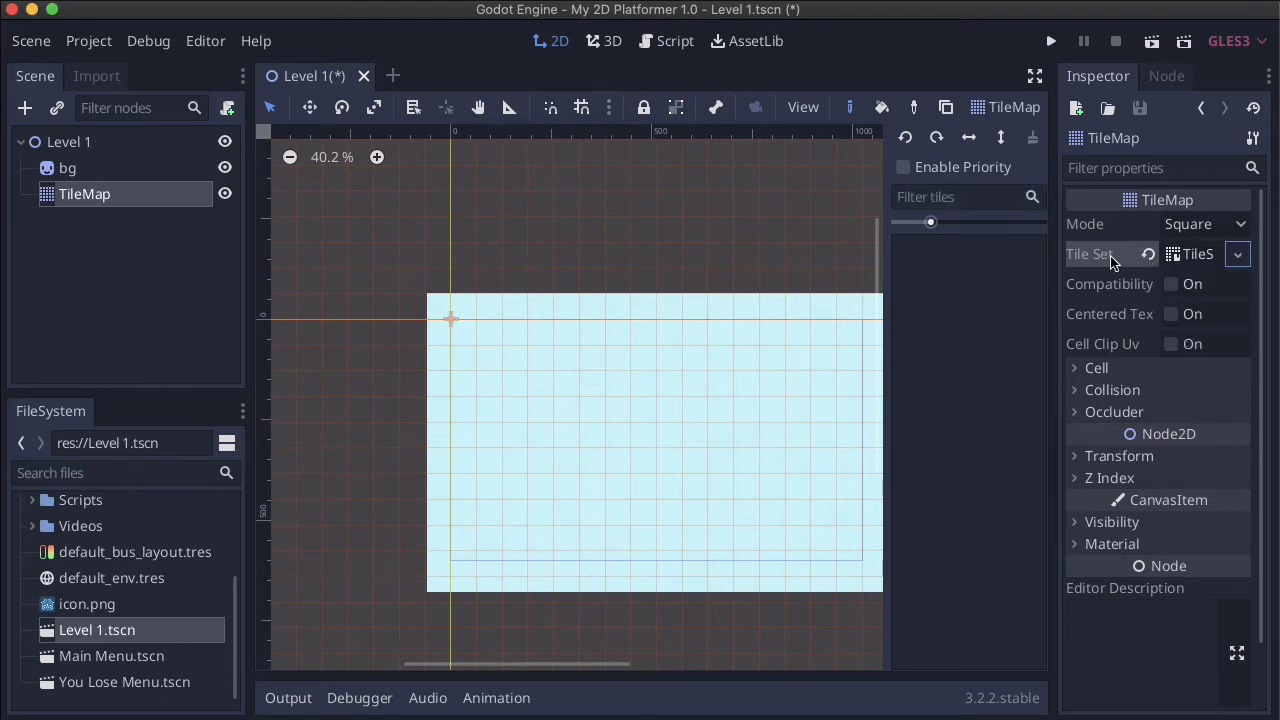
click(1075, 369)
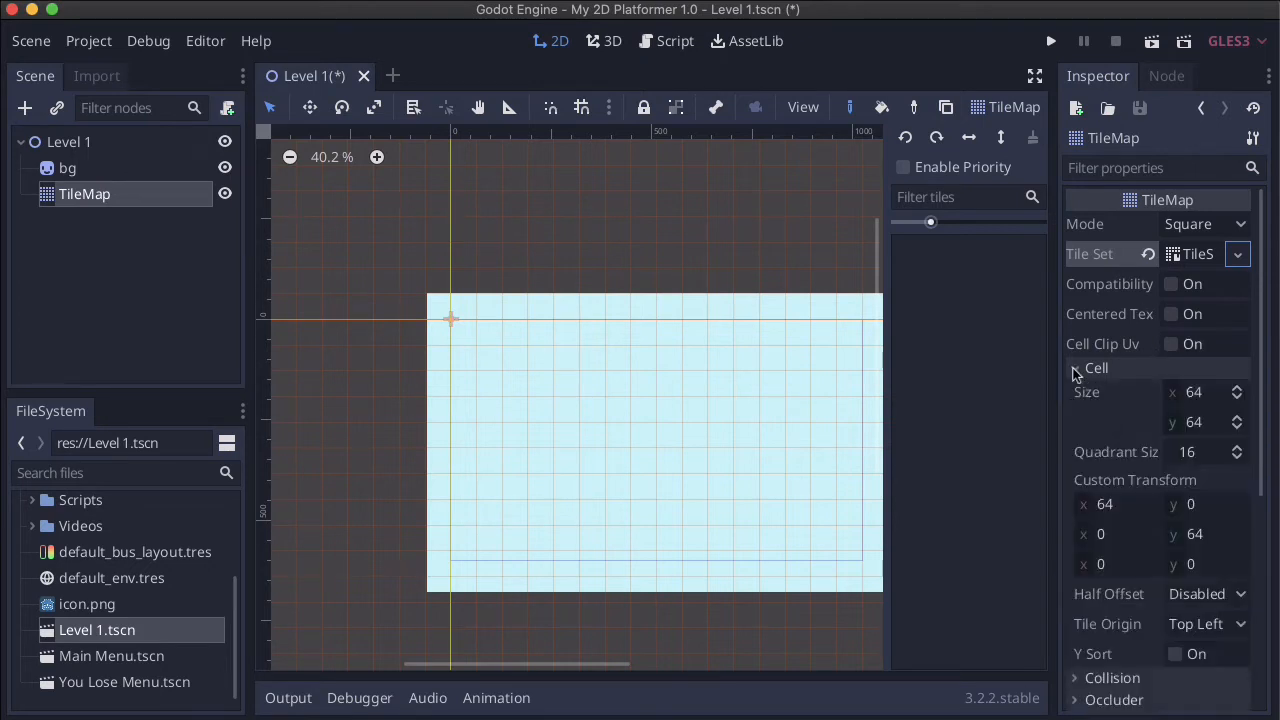
click(1188, 393)
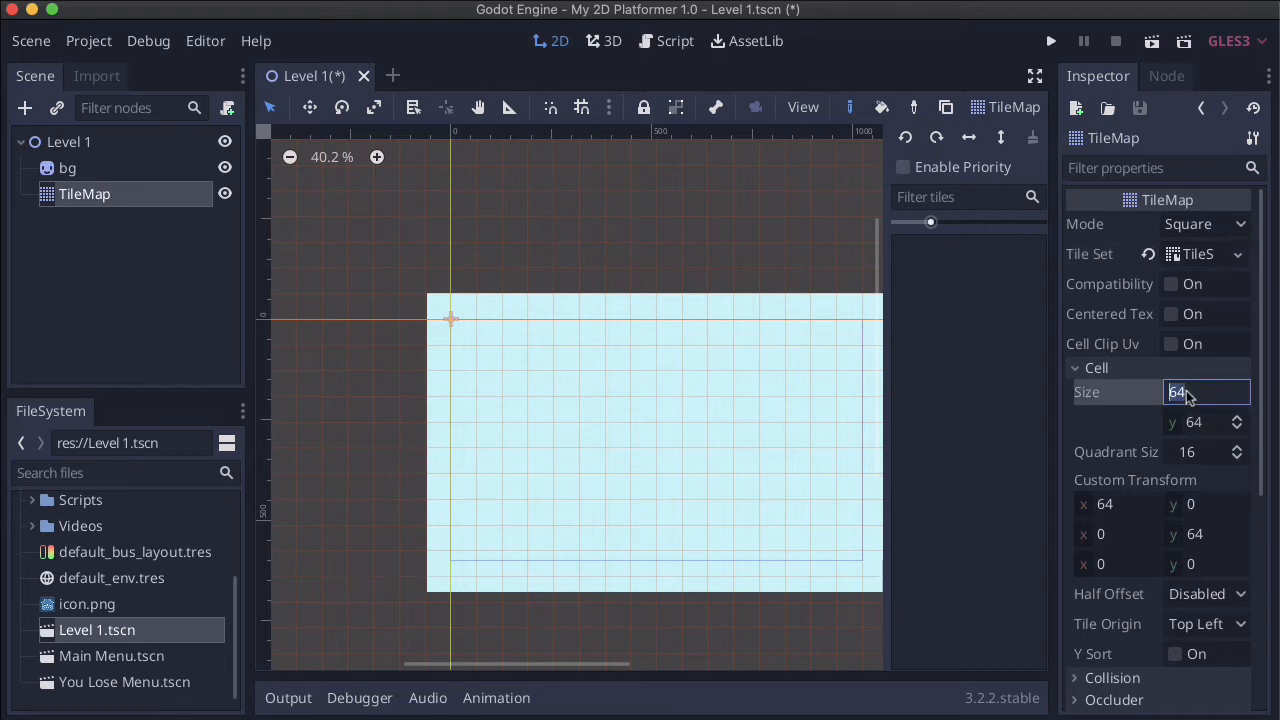
text(70)
click(1192, 423)
text(7)
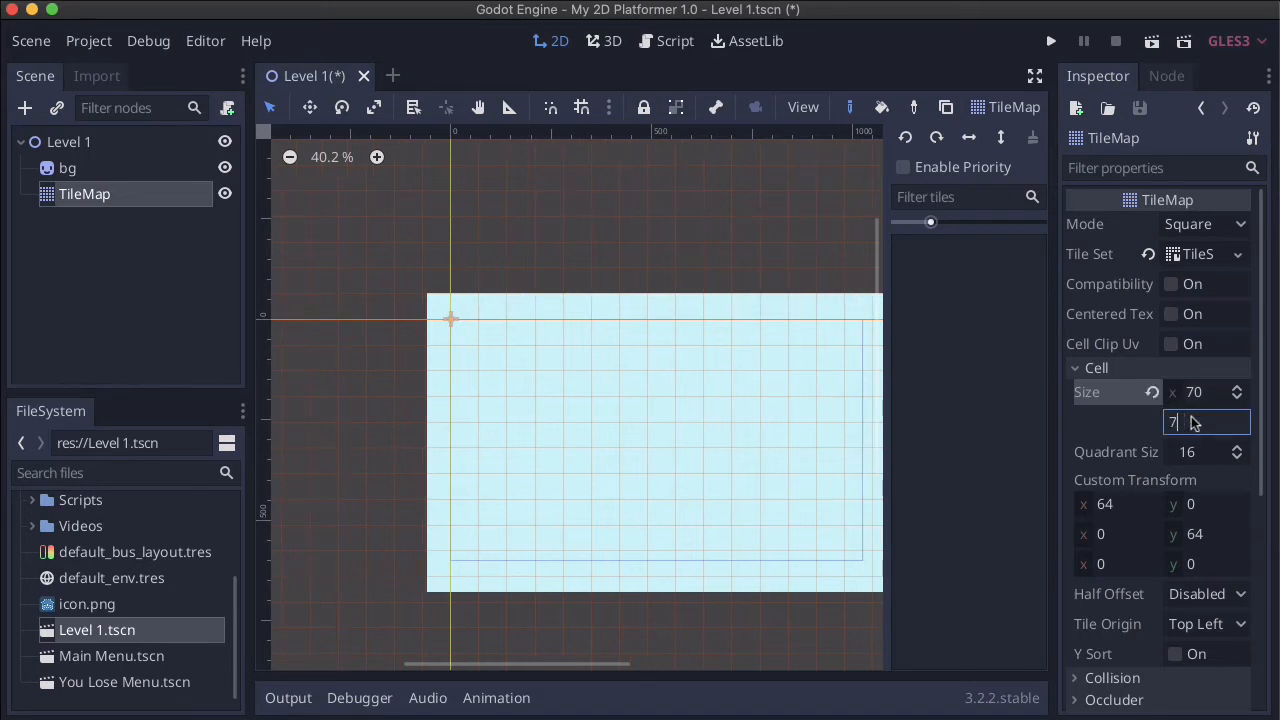
click(1201, 384)
click(1132, 421)
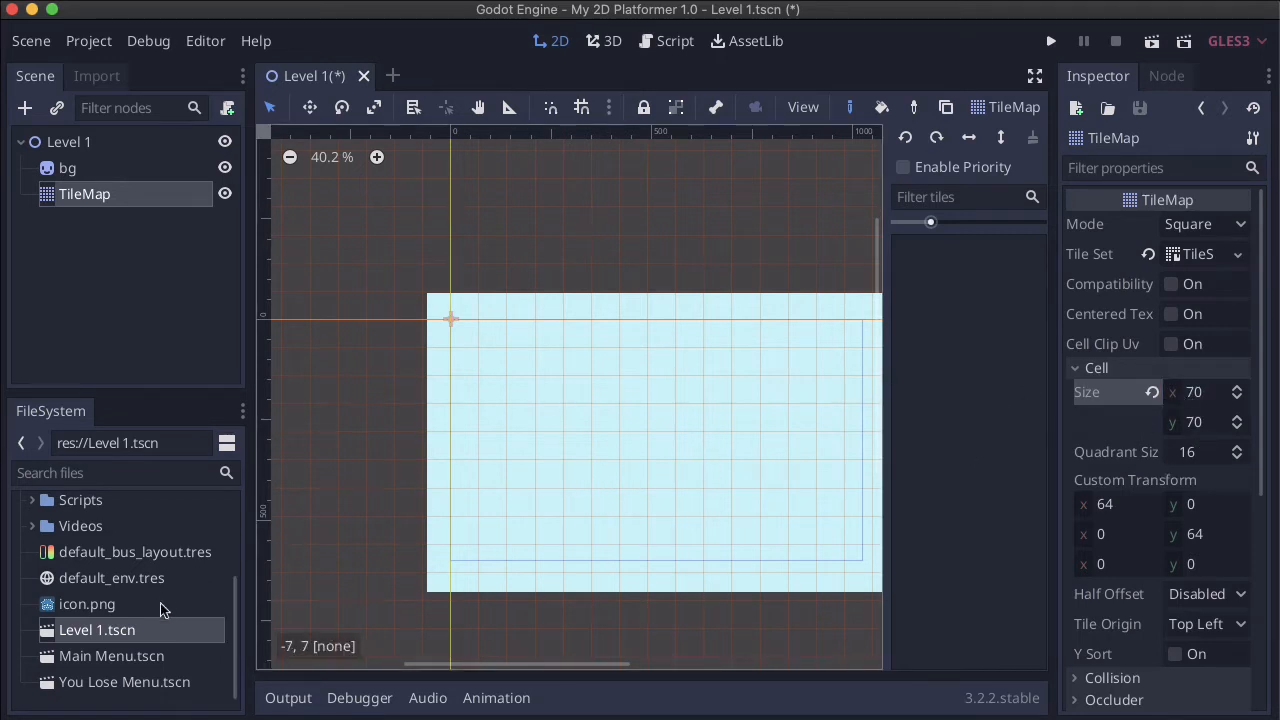
- Create a new folder named "Grass tiles" inside the project's Images folder
scroll(163, 610, up, 2)
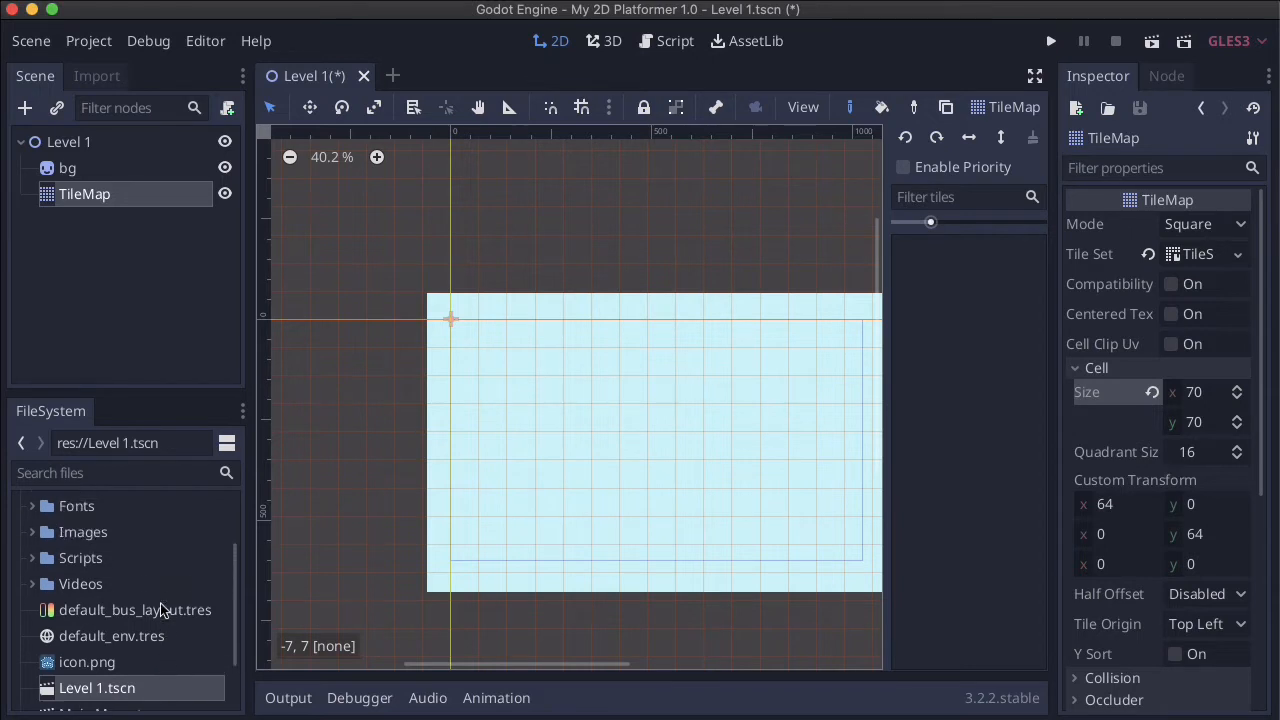
click(45, 538)
click(34, 532)
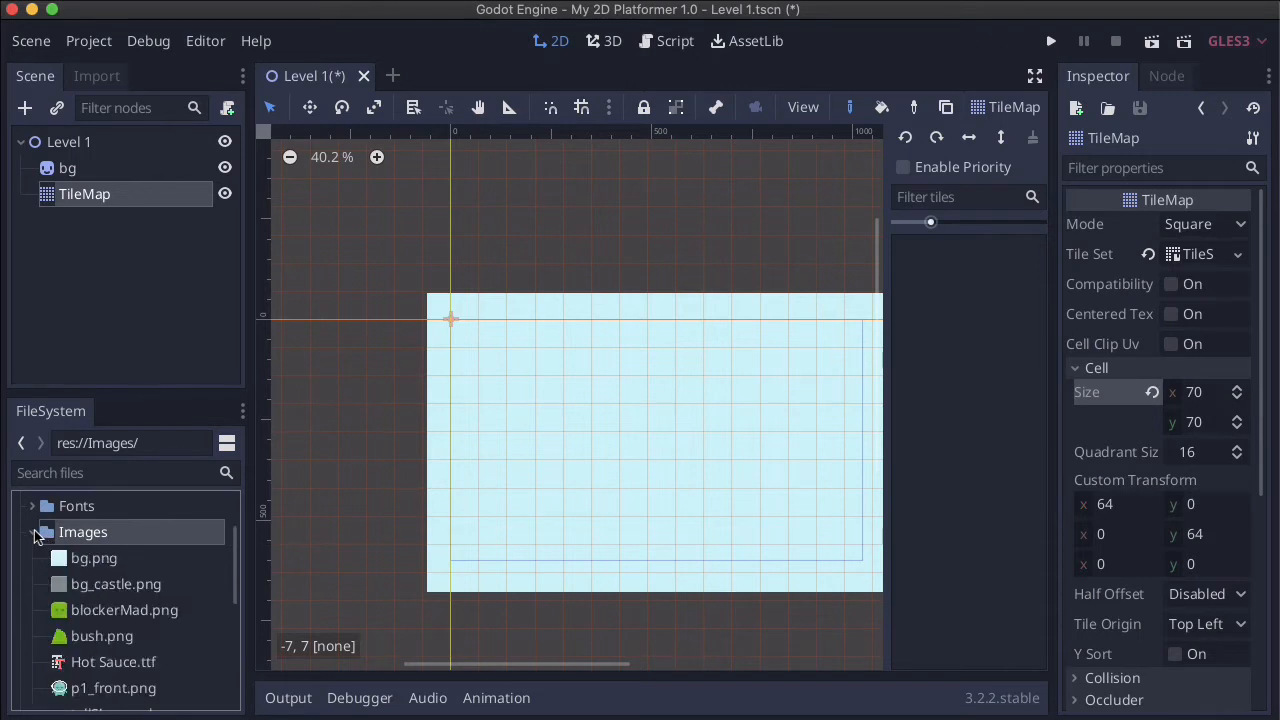
scroll(77, 580, up, 2)
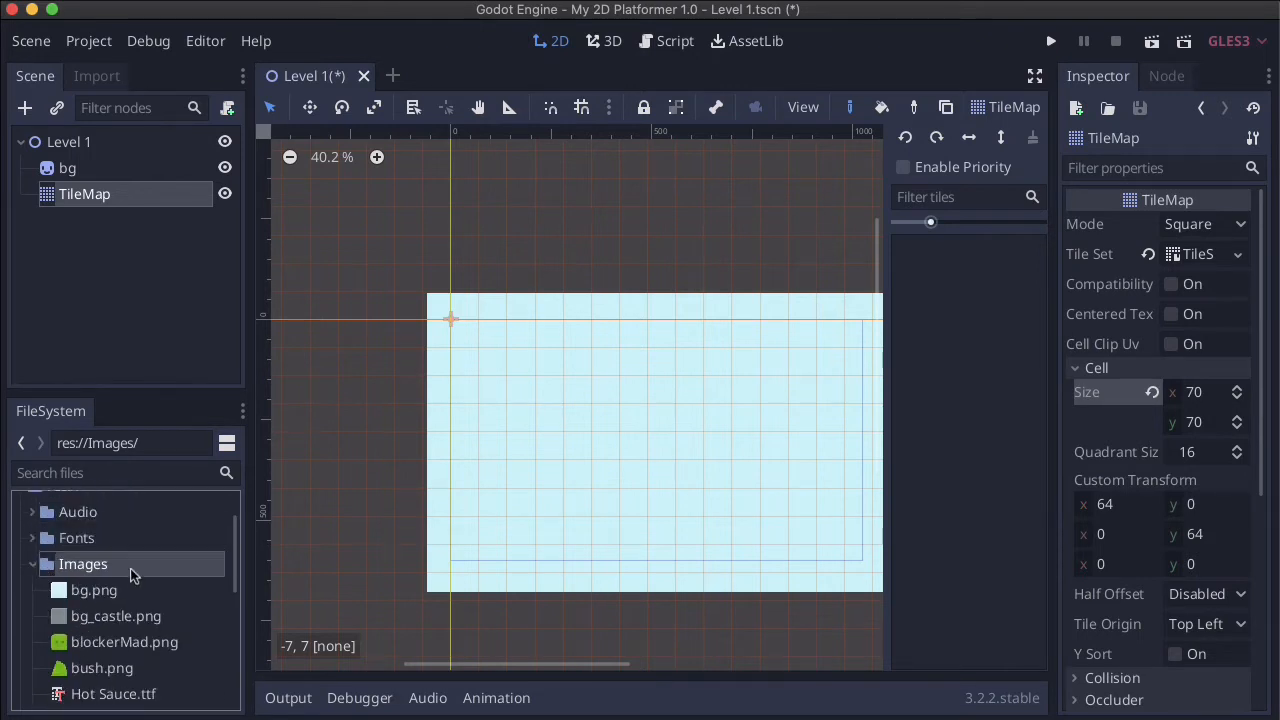
right_click(138, 568)
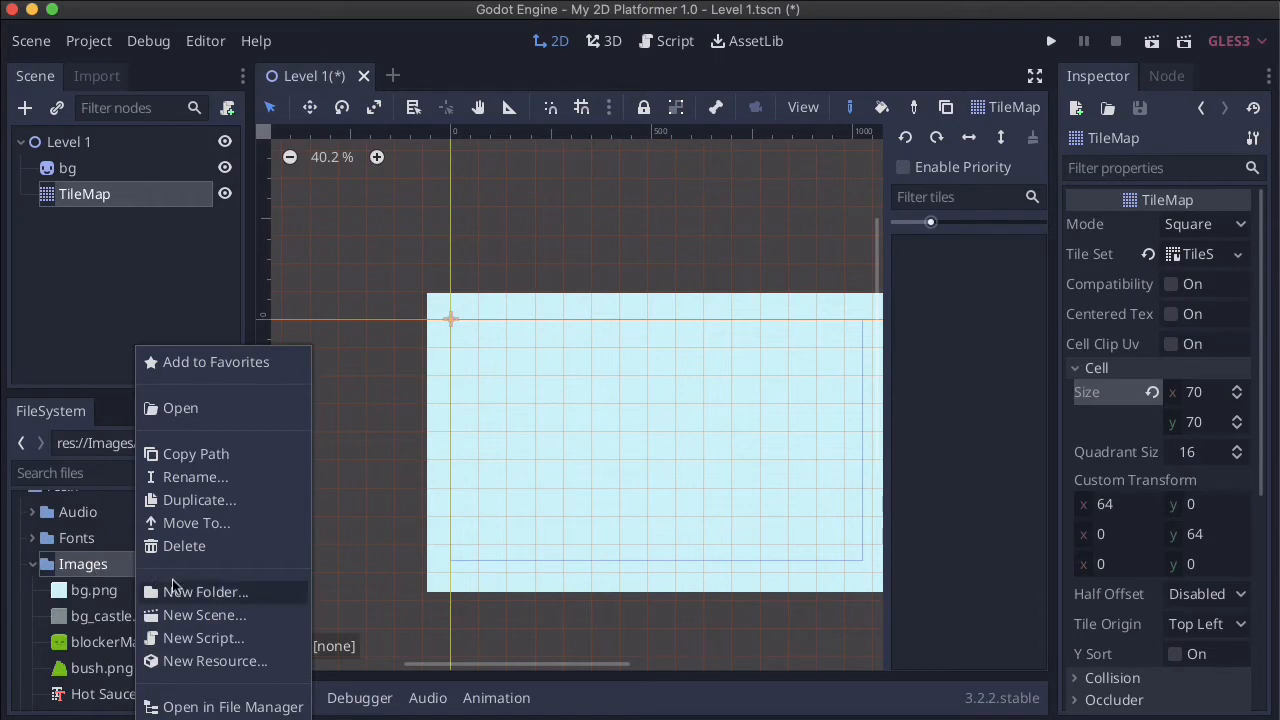
click(198, 592)
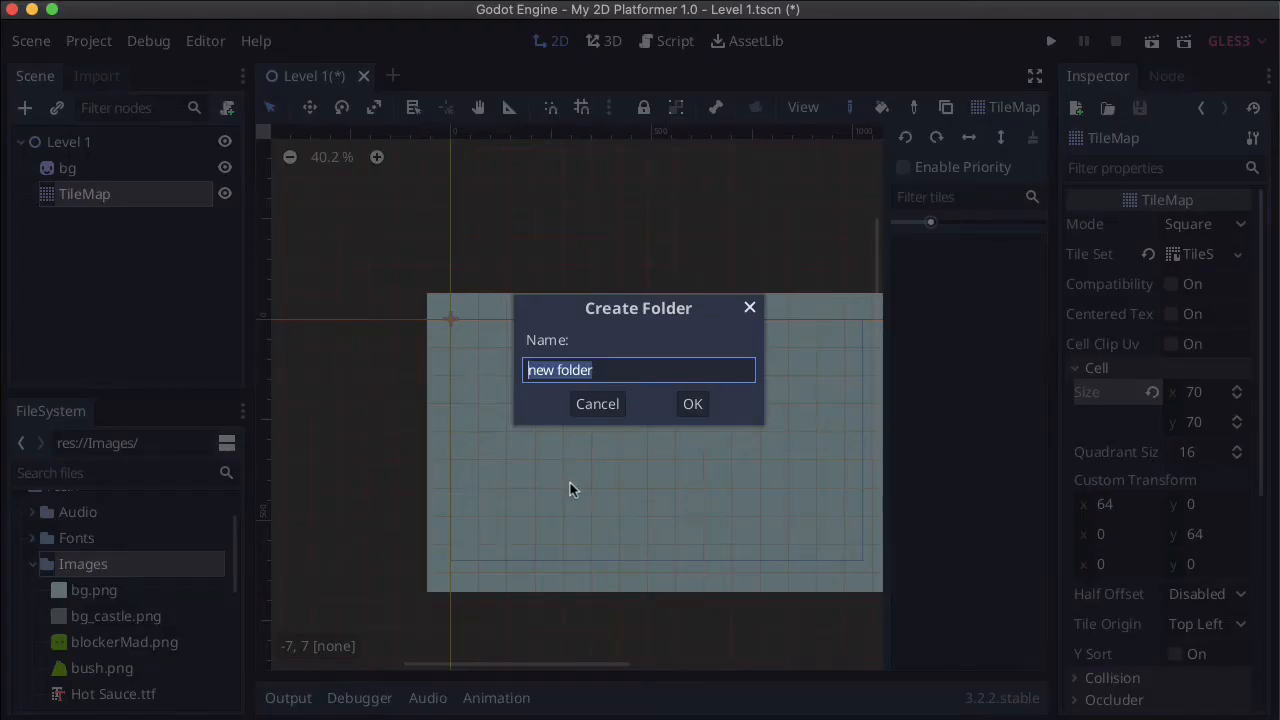
text(Grass tiles)
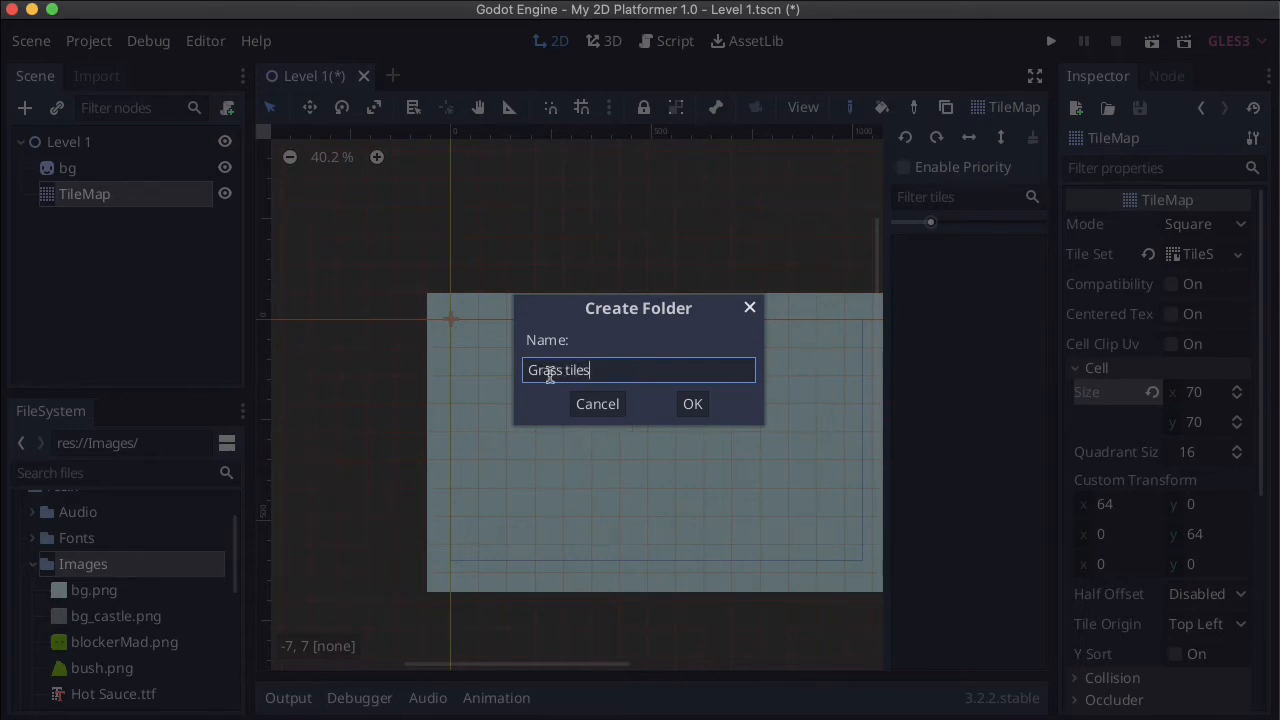
click(694, 406)
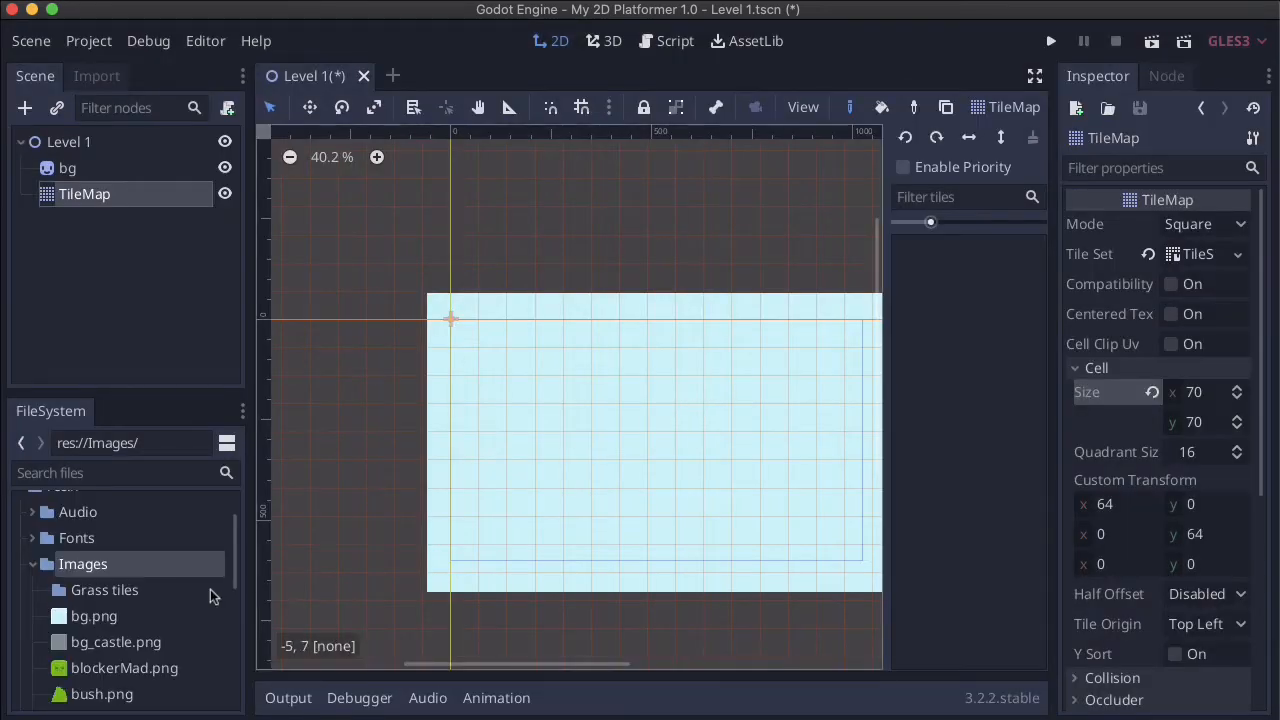
- Switch to Finder and import the grass PNG files, grassRight.png through grass.png, from Downloads into the Grass tiles folder
click(118, 591)
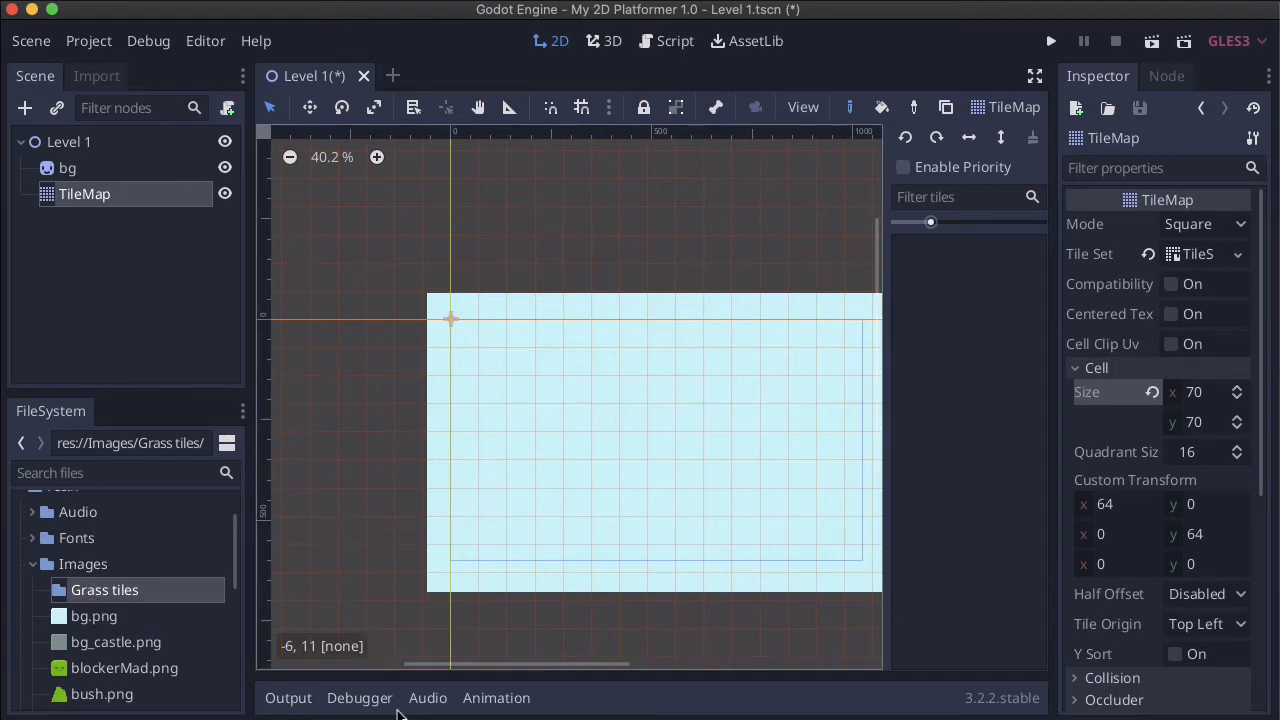
click(548, 718)
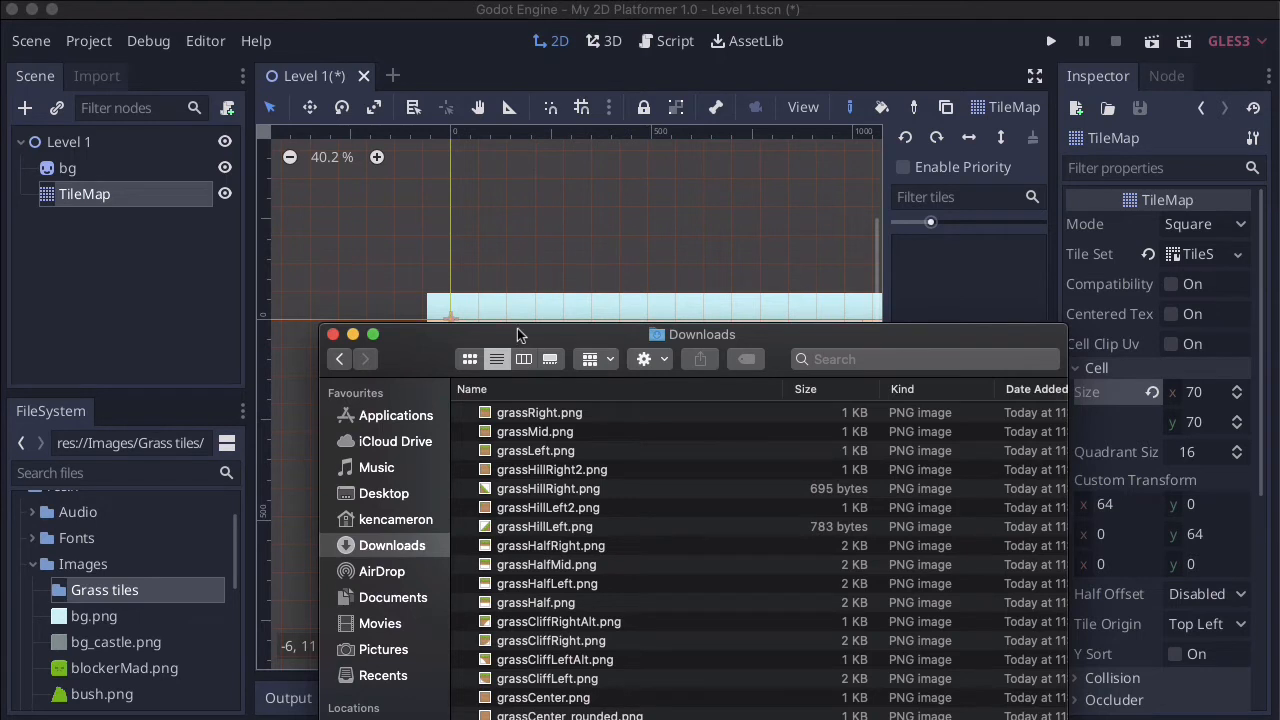
drag(517, 328, 513, 296)
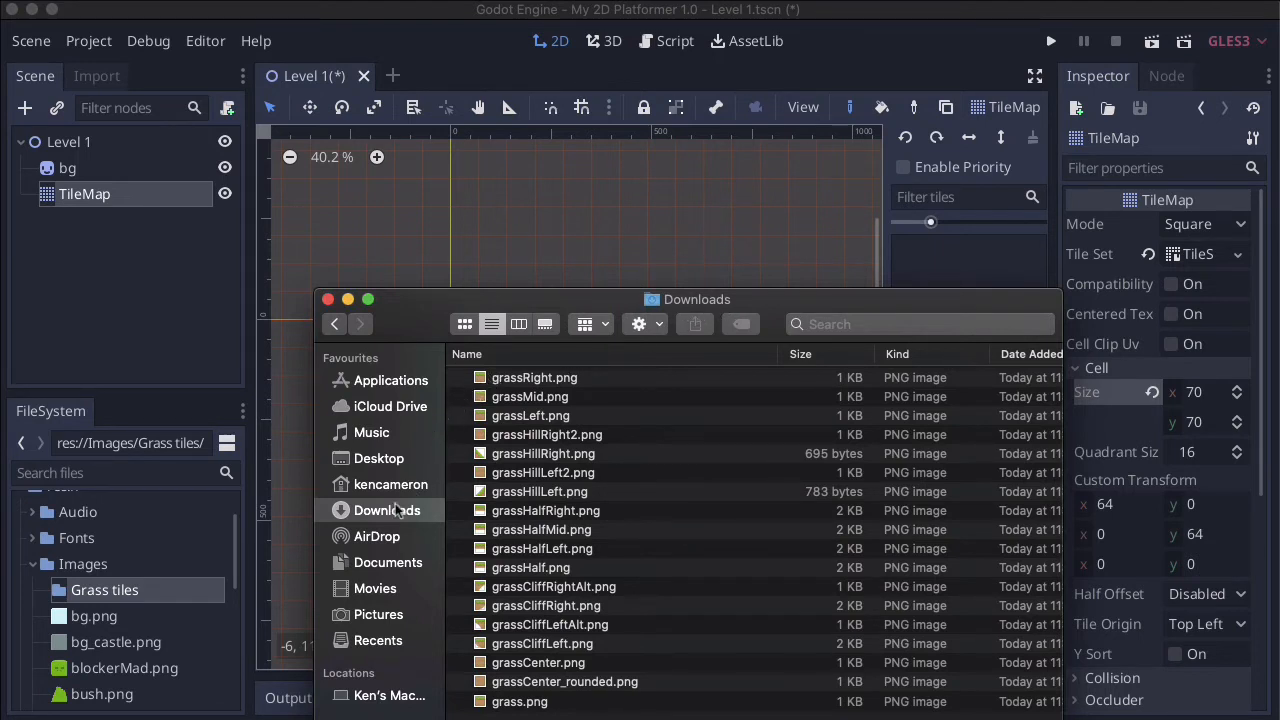
drag(463, 378, 543, 702)
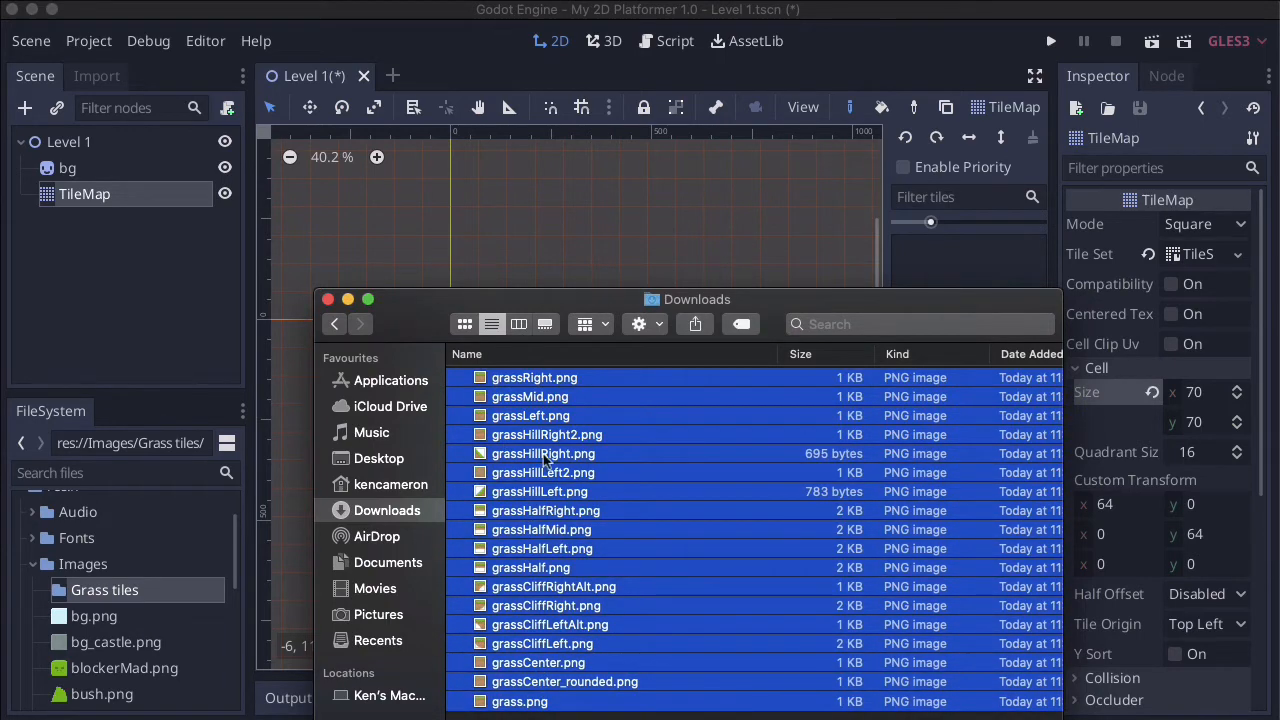
drag(522, 381, 108, 591)
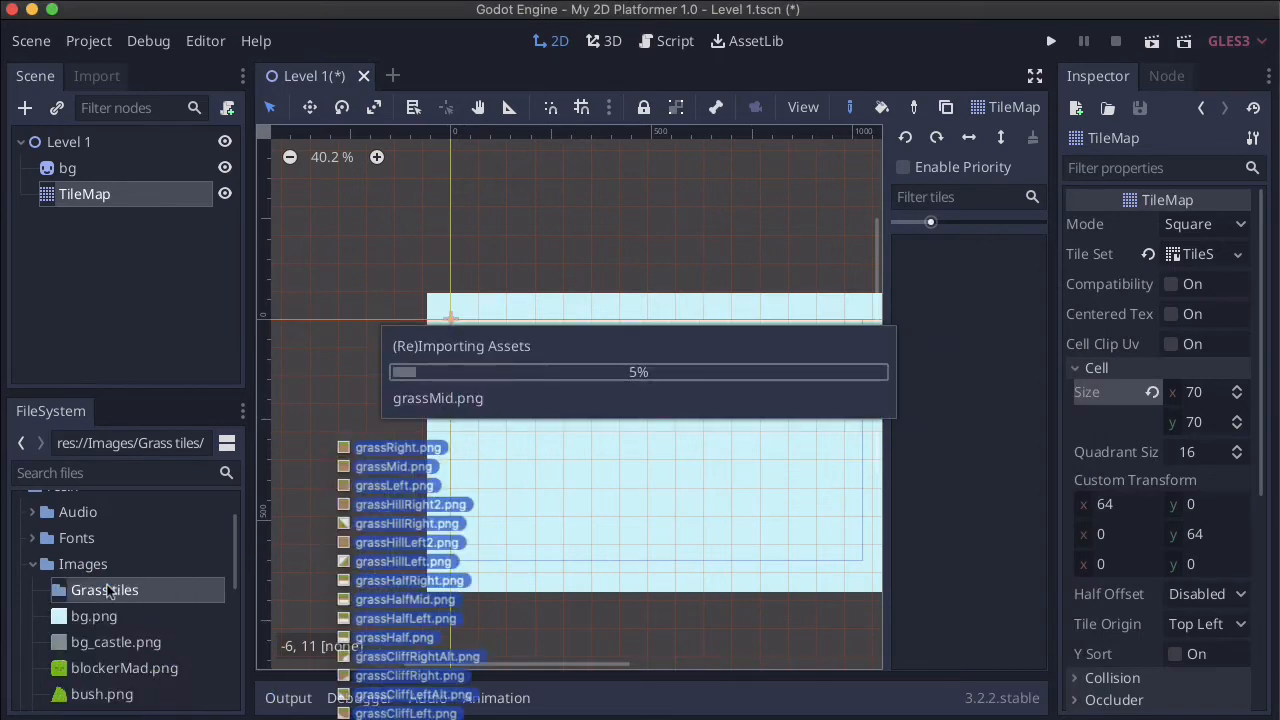
- Expand the Grass tiles folder and look through the imported grass images
click(46, 590)
scroll(86, 622, down, 5)
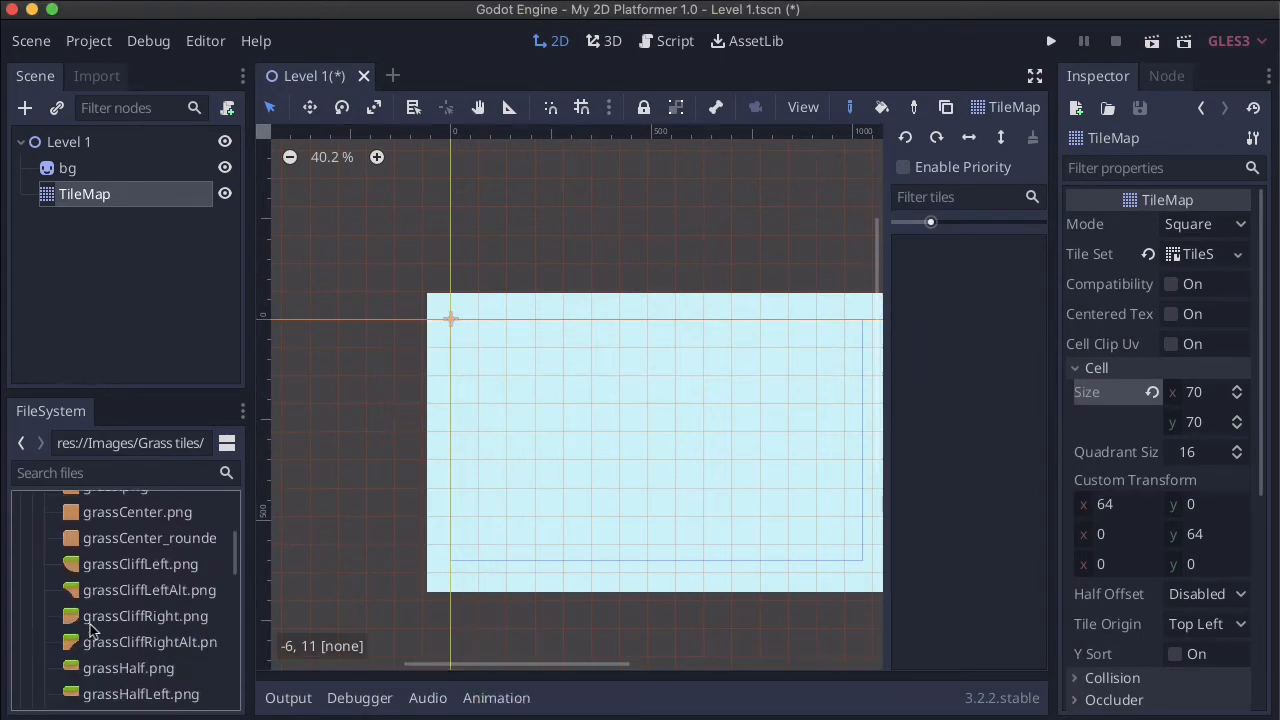
scroll(89, 626, down, 2)
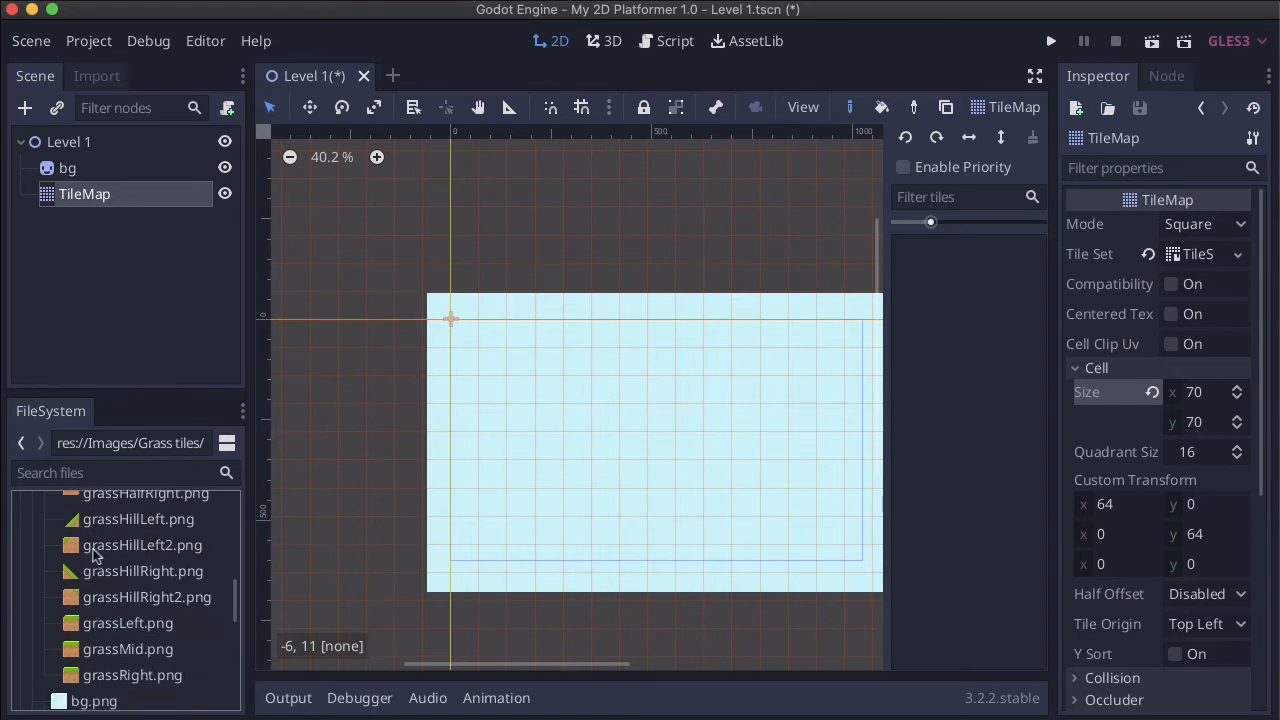
scroll(120, 590, down, 2)
scroll(118, 598, down, 1)
scroll(118, 598, up, 6)
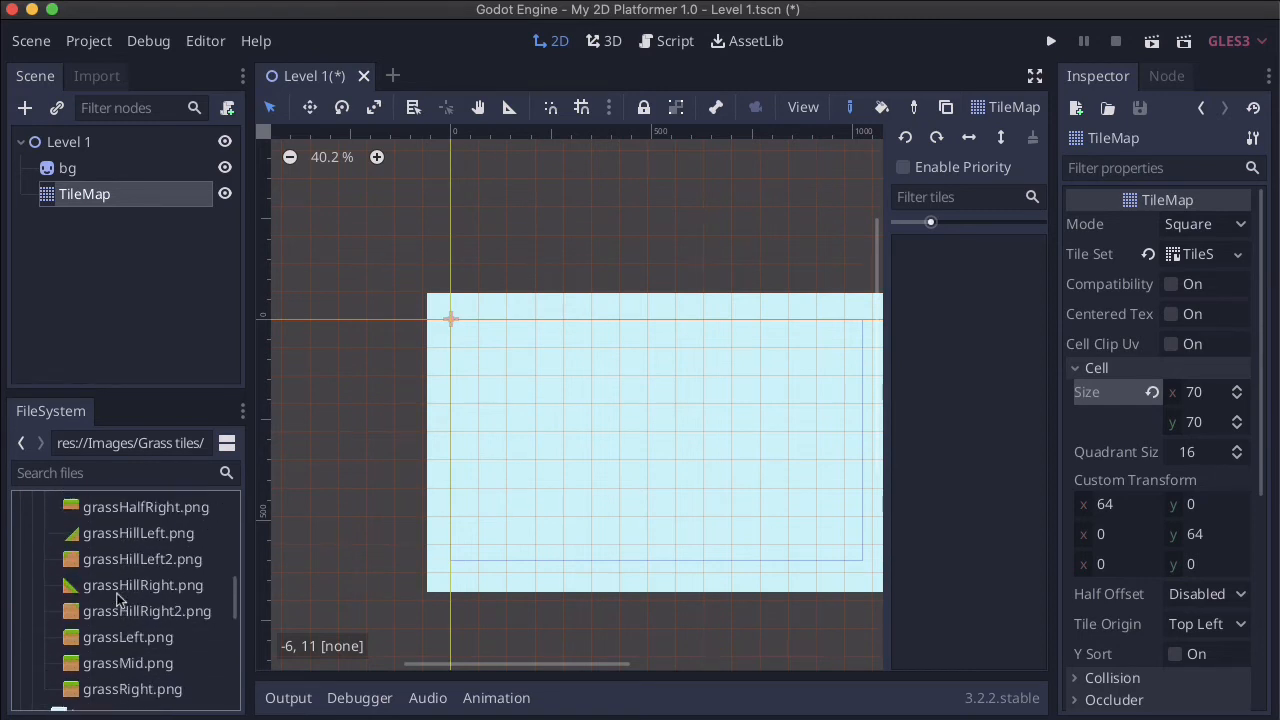
scroll(117, 598, up, 2)
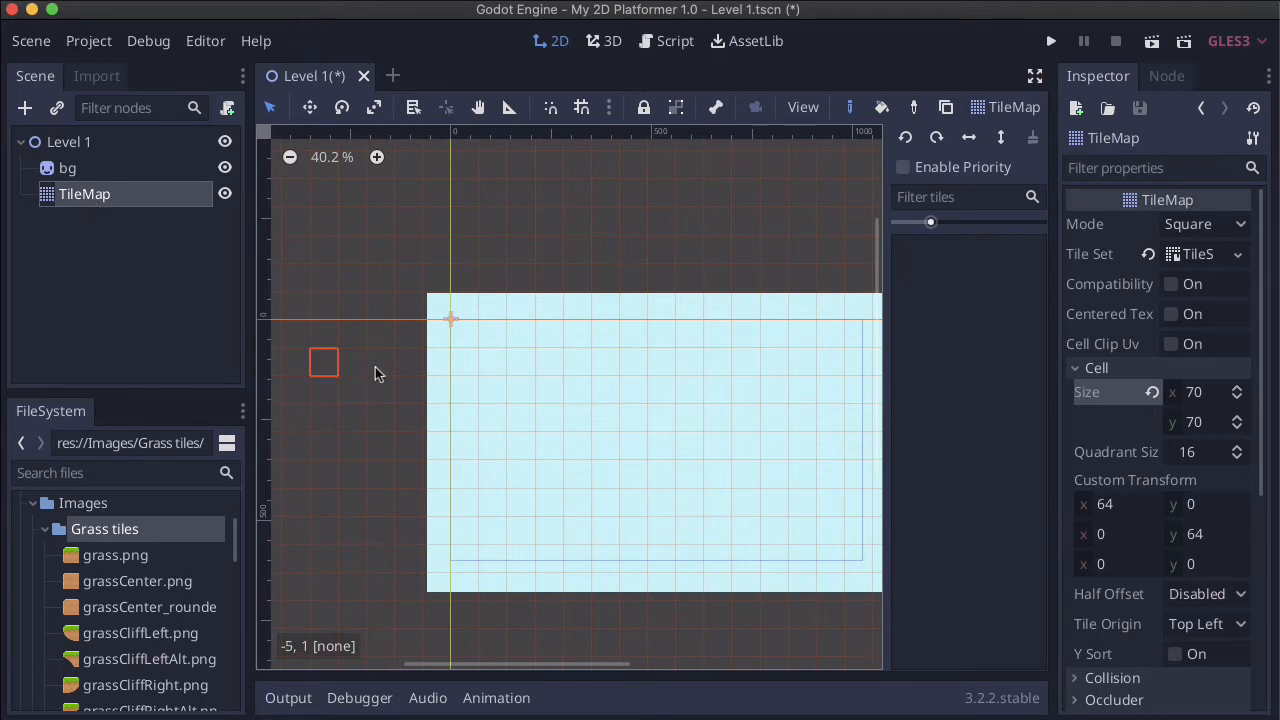
scroll(385, 375, right, 2)
scroll(384, 375, right, 1)
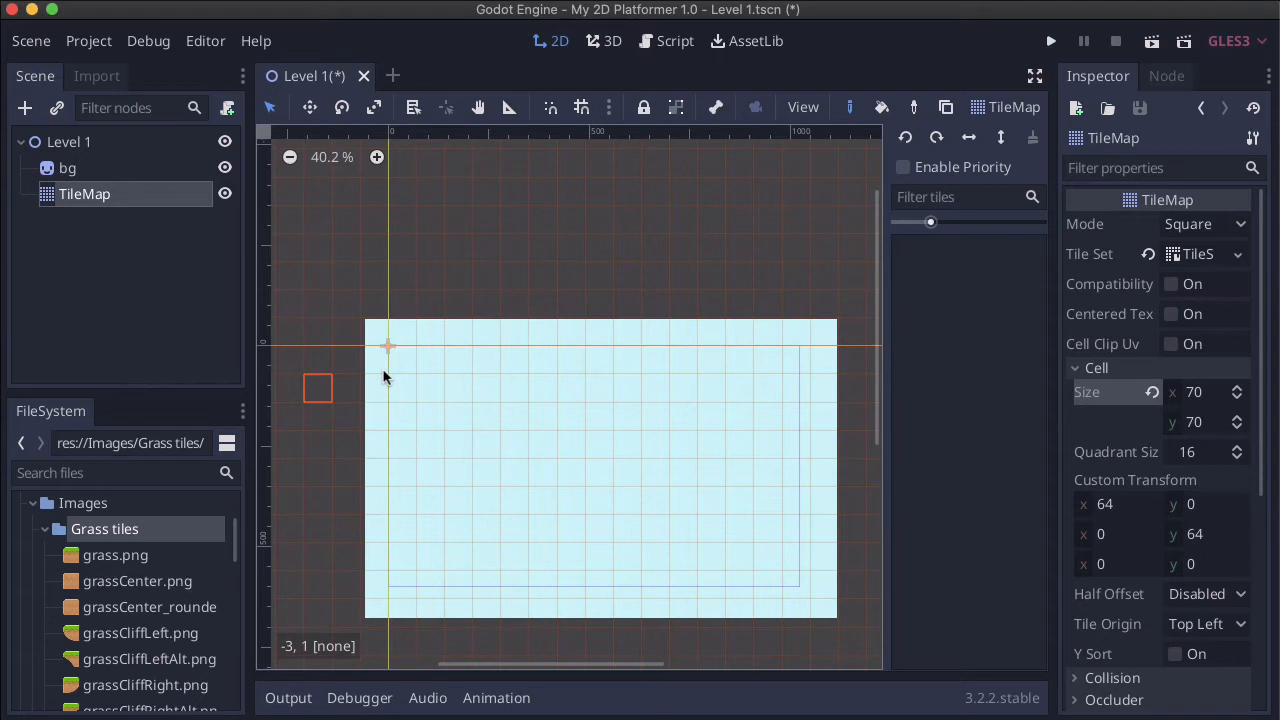
- Open the TileMap's TileSet for editing and add grassMid.png, grassLeft.png and grassRight.png from the Grass tiles folder as textures
click(95, 198)
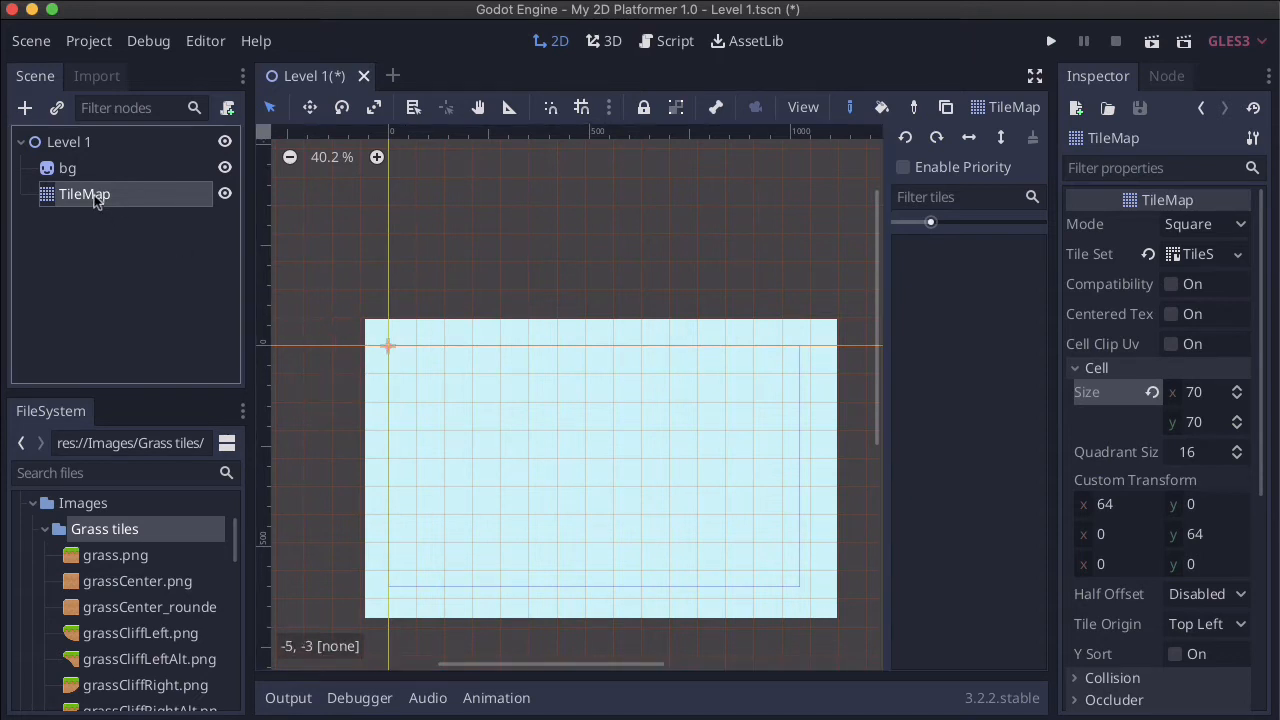
click(1186, 255)
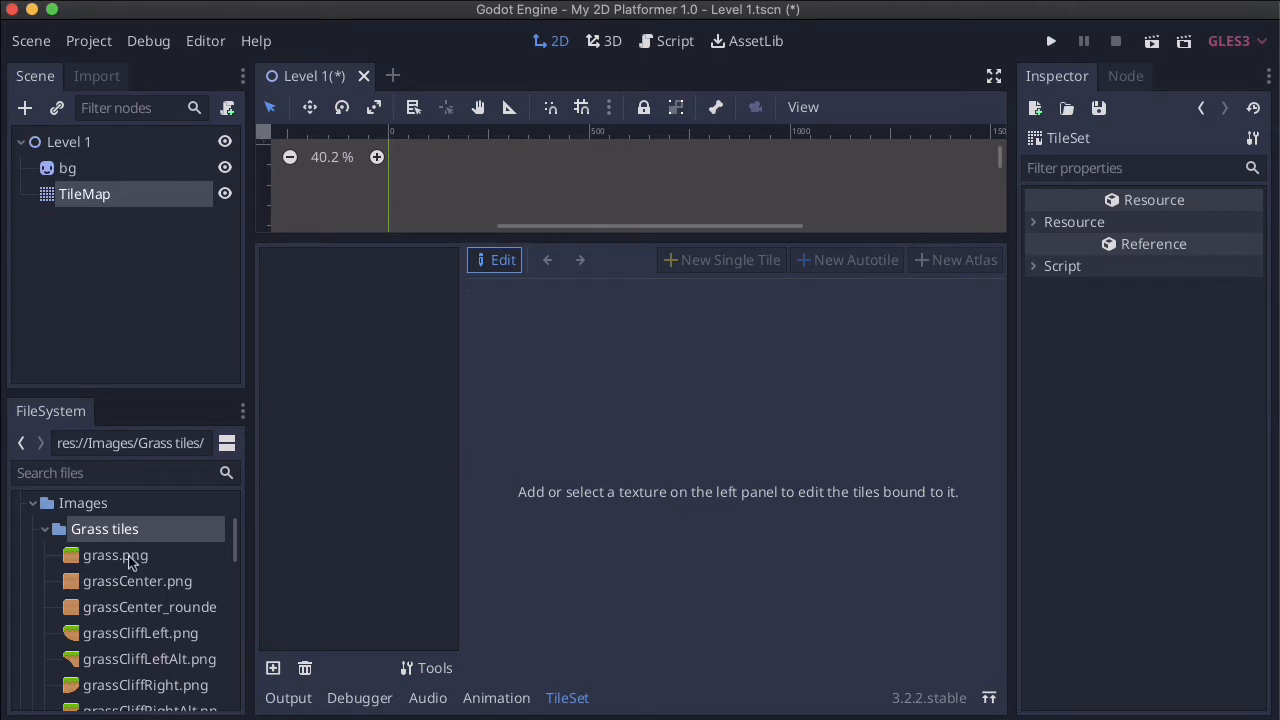
scroll(106, 614, down, 2)
scroll(106, 614, down, 14)
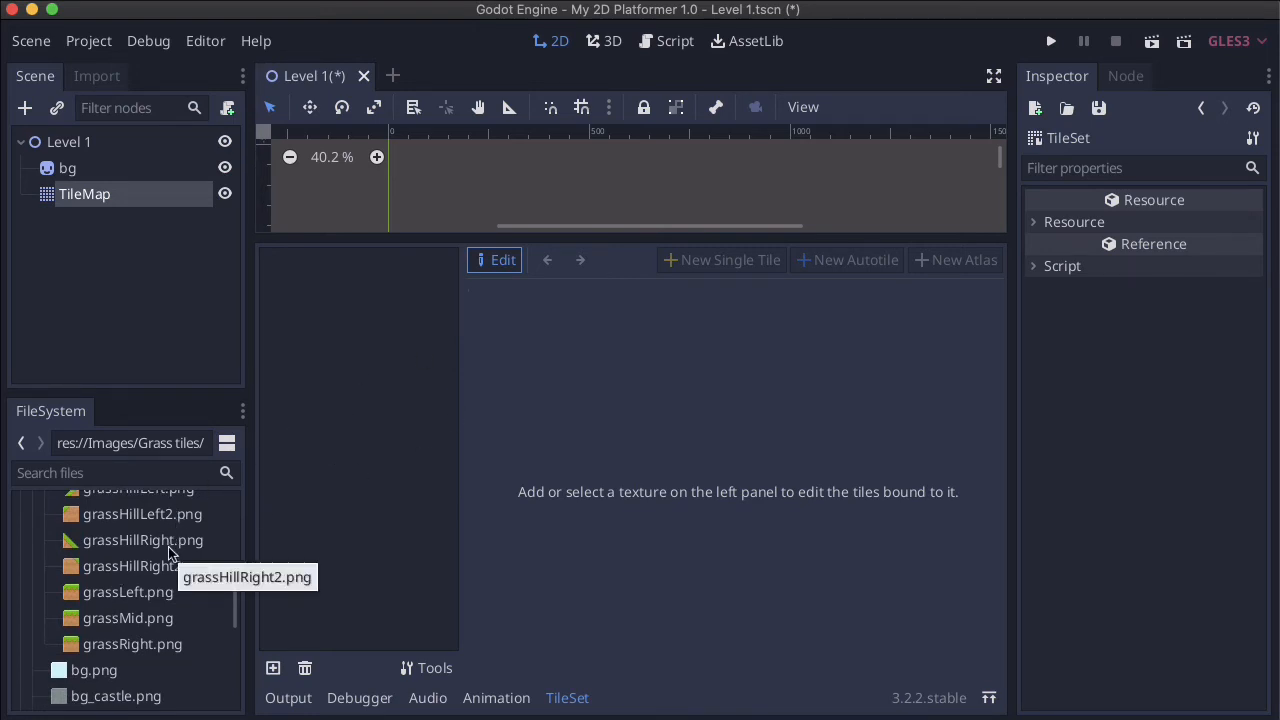
scroll(168, 548, up, 6)
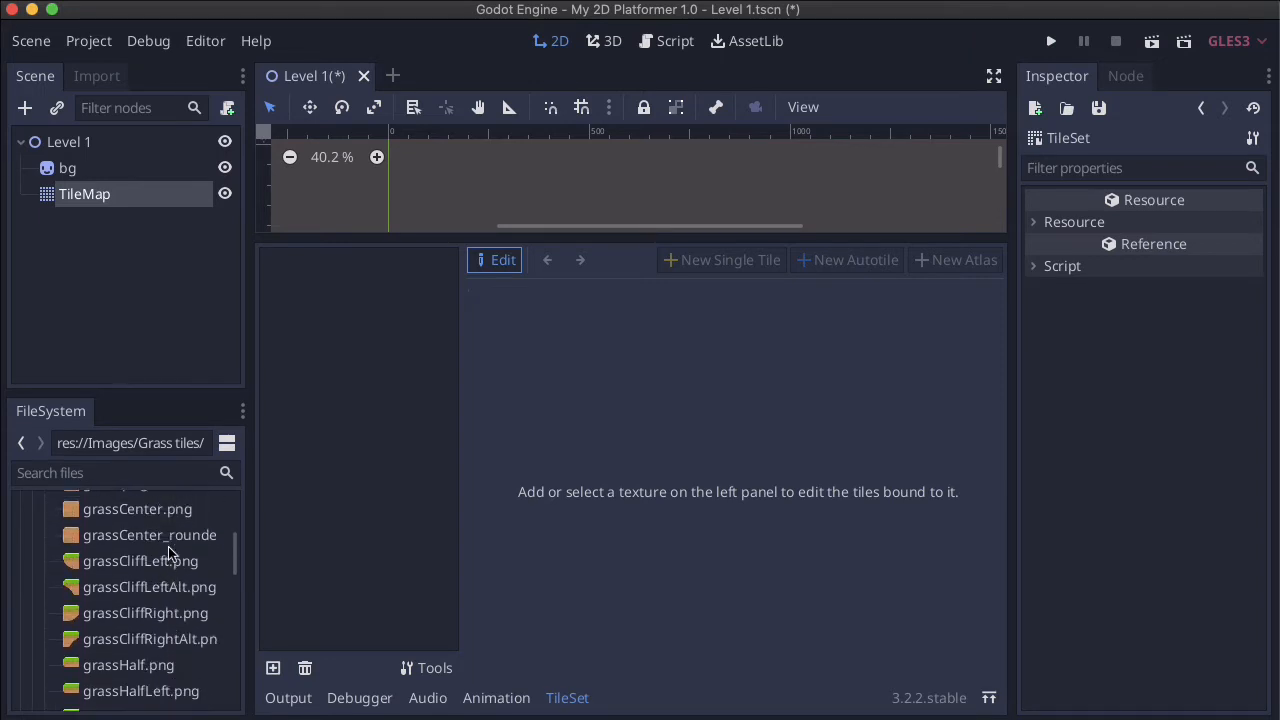
scroll(168, 548, up, 3)
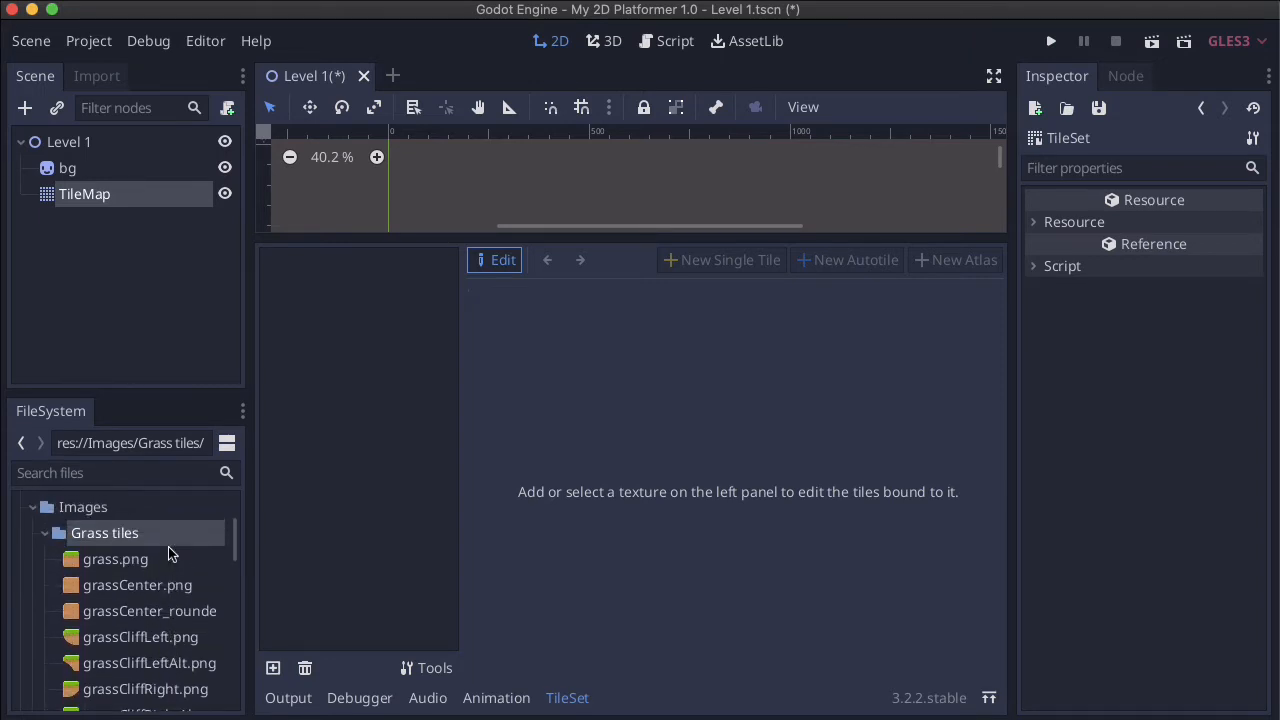
scroll(143, 592, down, 2)
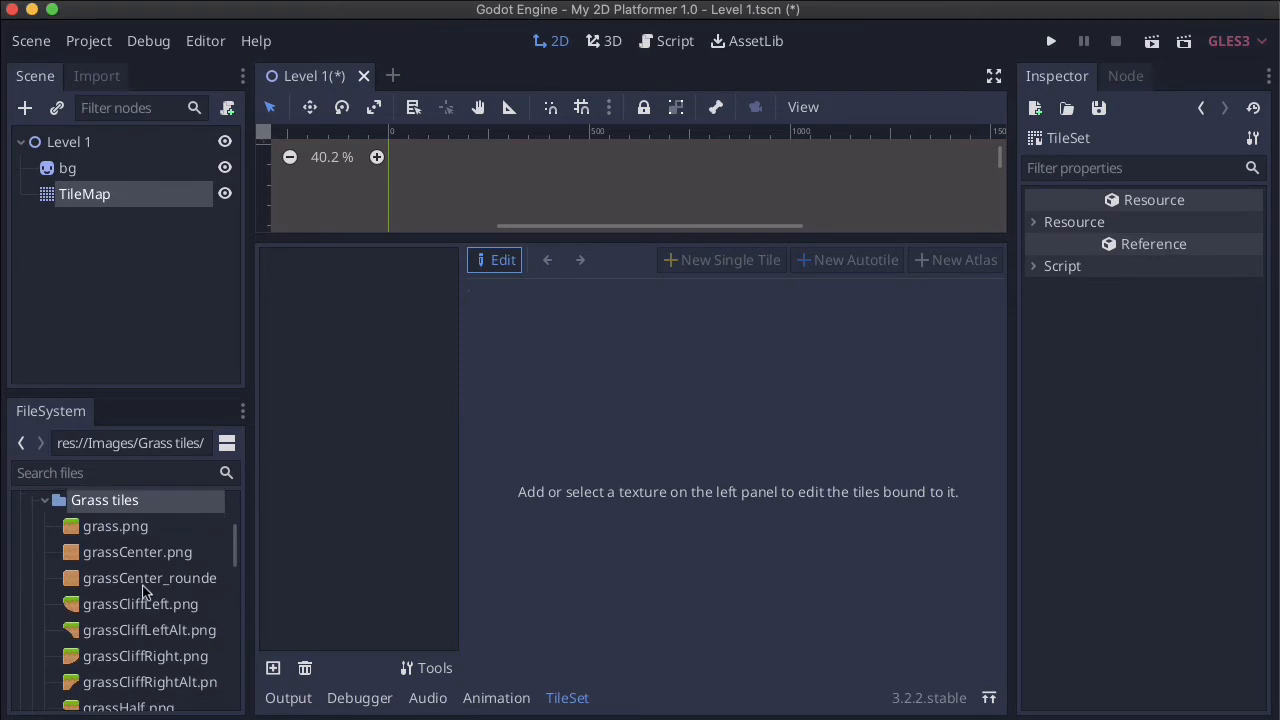
scroll(143, 592, up, 1)
scroll(143, 592, down, 1)
scroll(143, 592, down, 5)
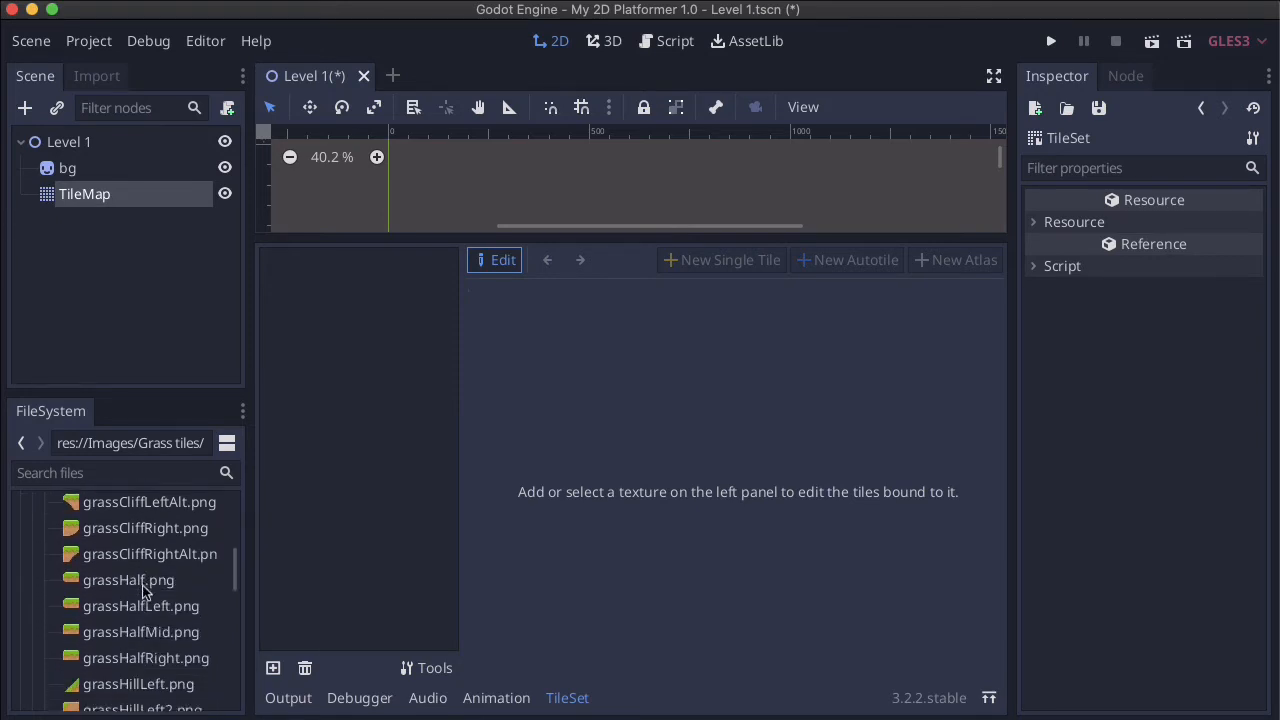
scroll(143, 592, down, 1)
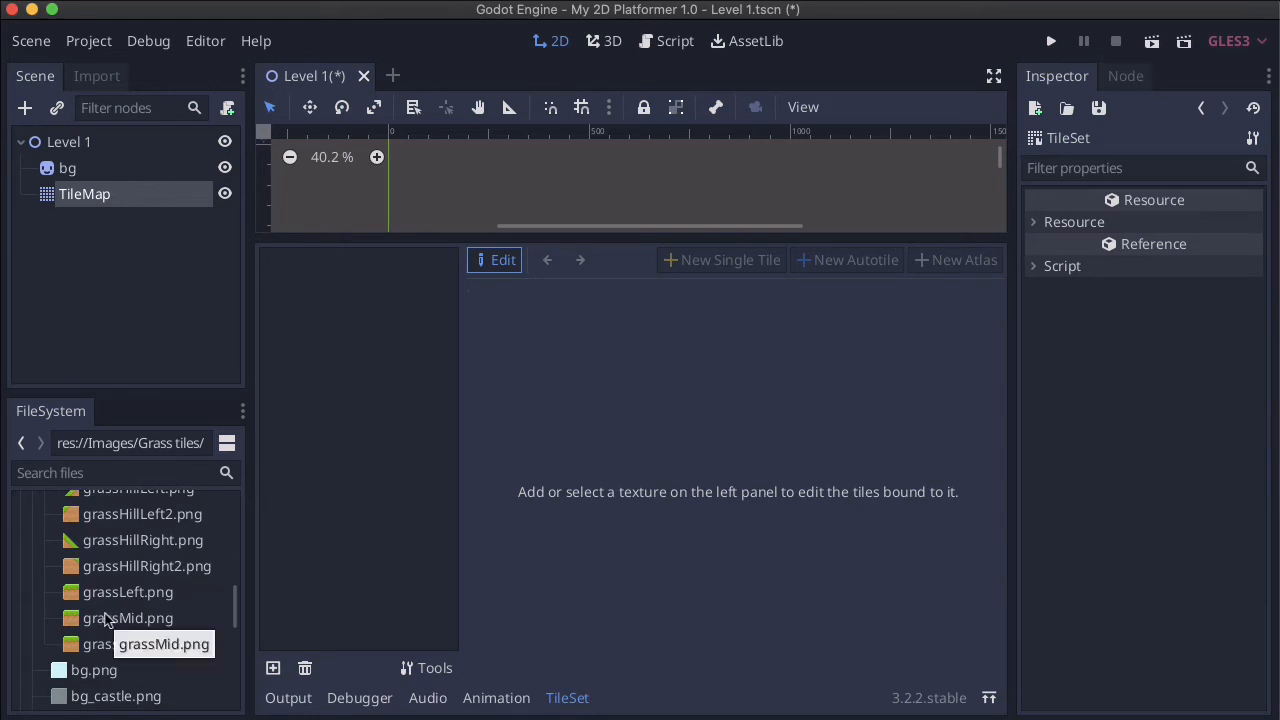
drag(106, 619, 340, 345)
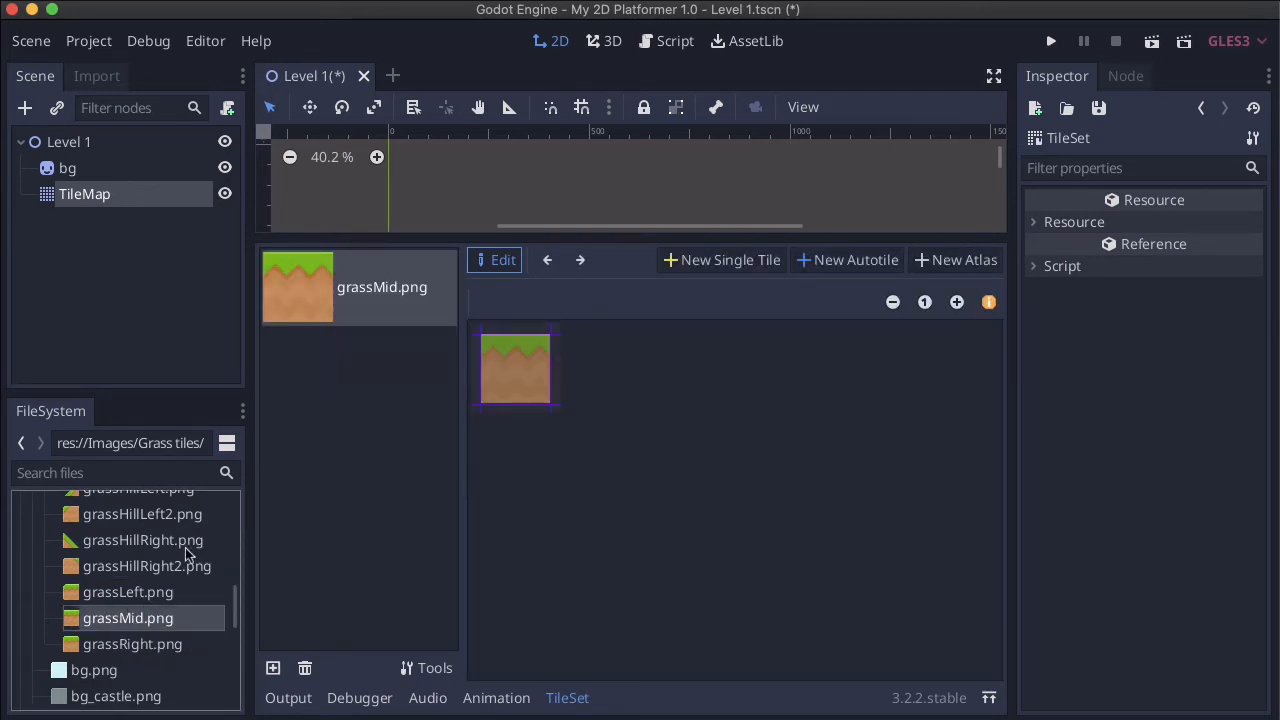
drag(104, 592, 310, 464)
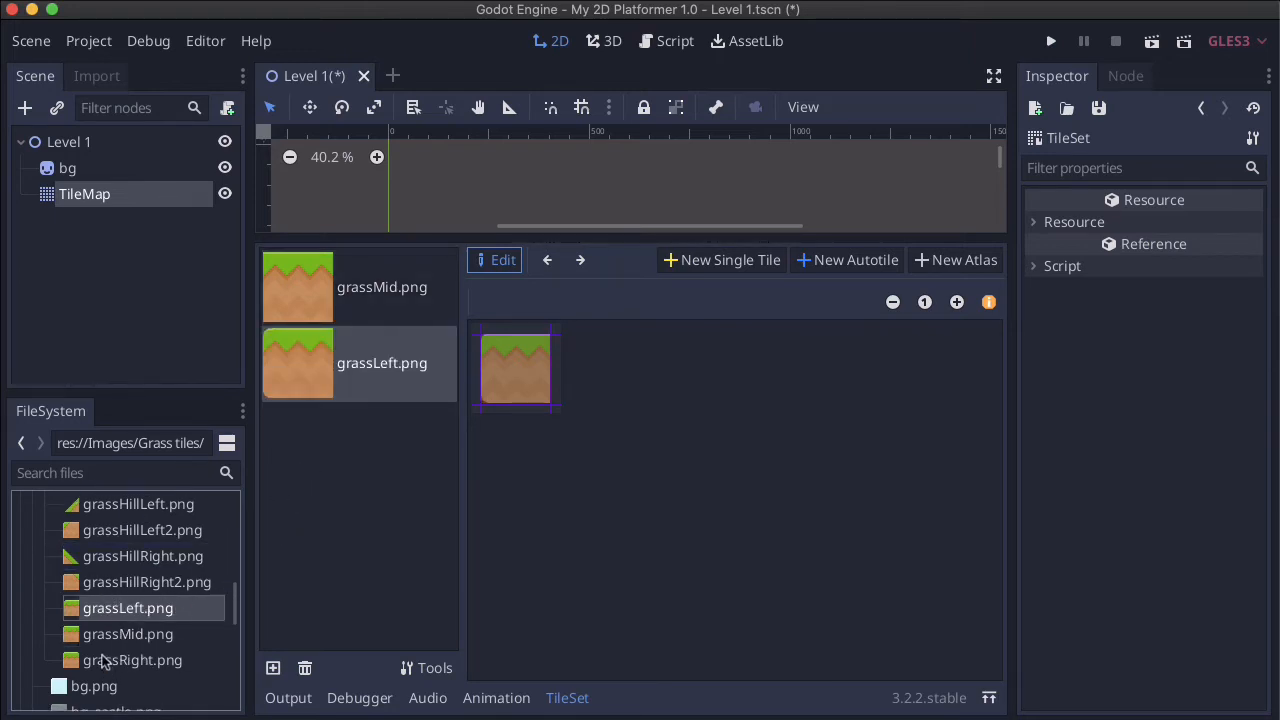
drag(104, 664, 335, 525)
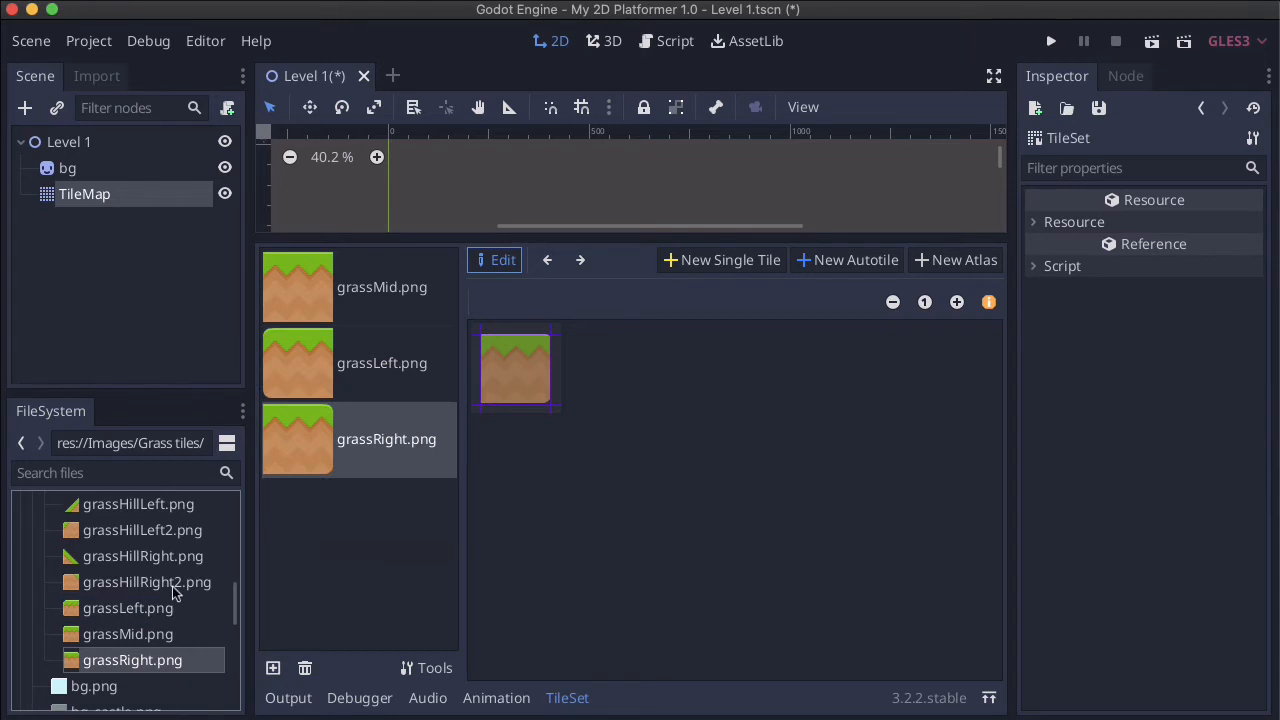
- Add the hill textures grassHillRight2.png, grassHillRight.png, grassHillLeft2.png and grassHillLeft.png to the TileSet
scroll(172, 596, up, 2)
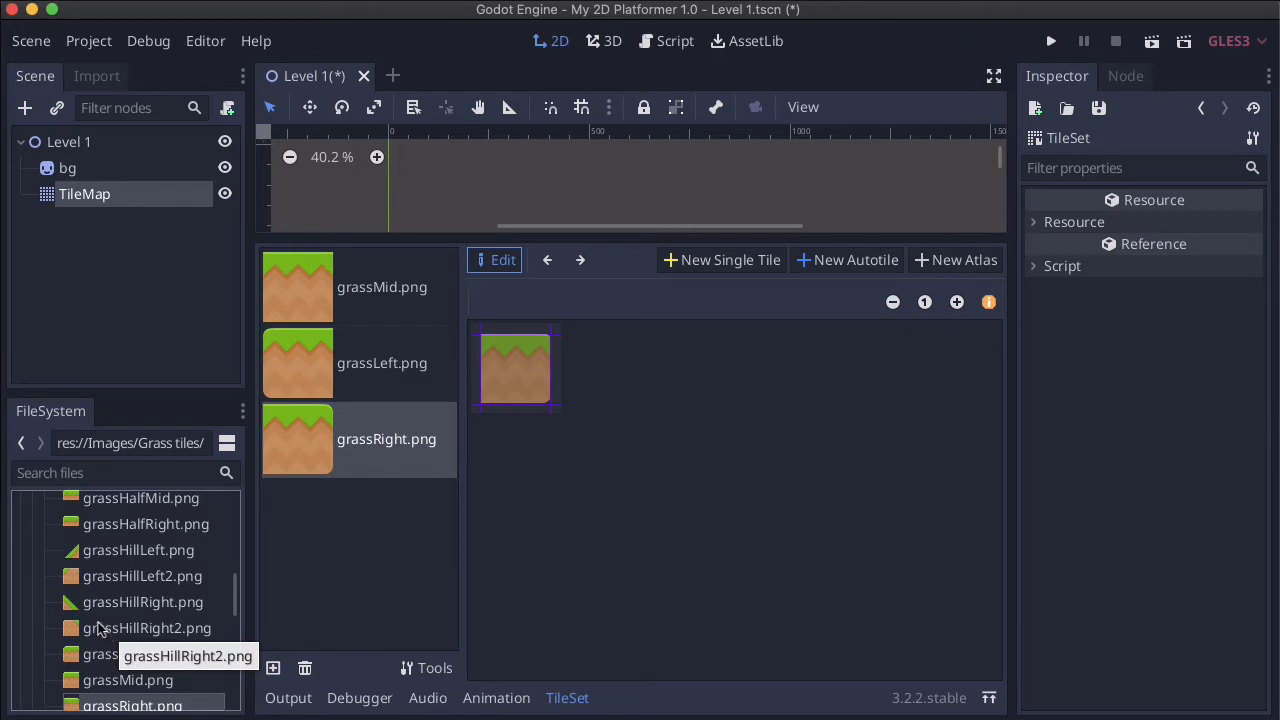
drag(100, 628, 330, 540)
drag(97, 600, 328, 585)
drag(113, 575, 349, 636)
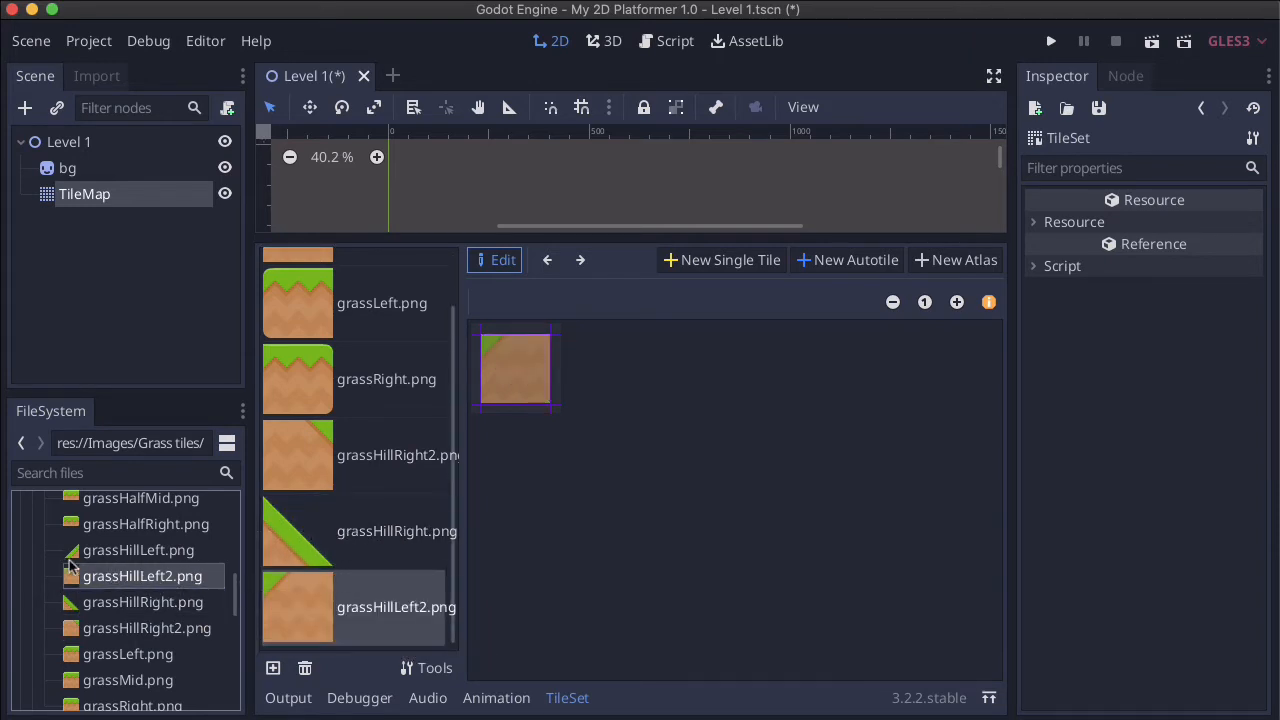
drag(90, 553, 330, 610)
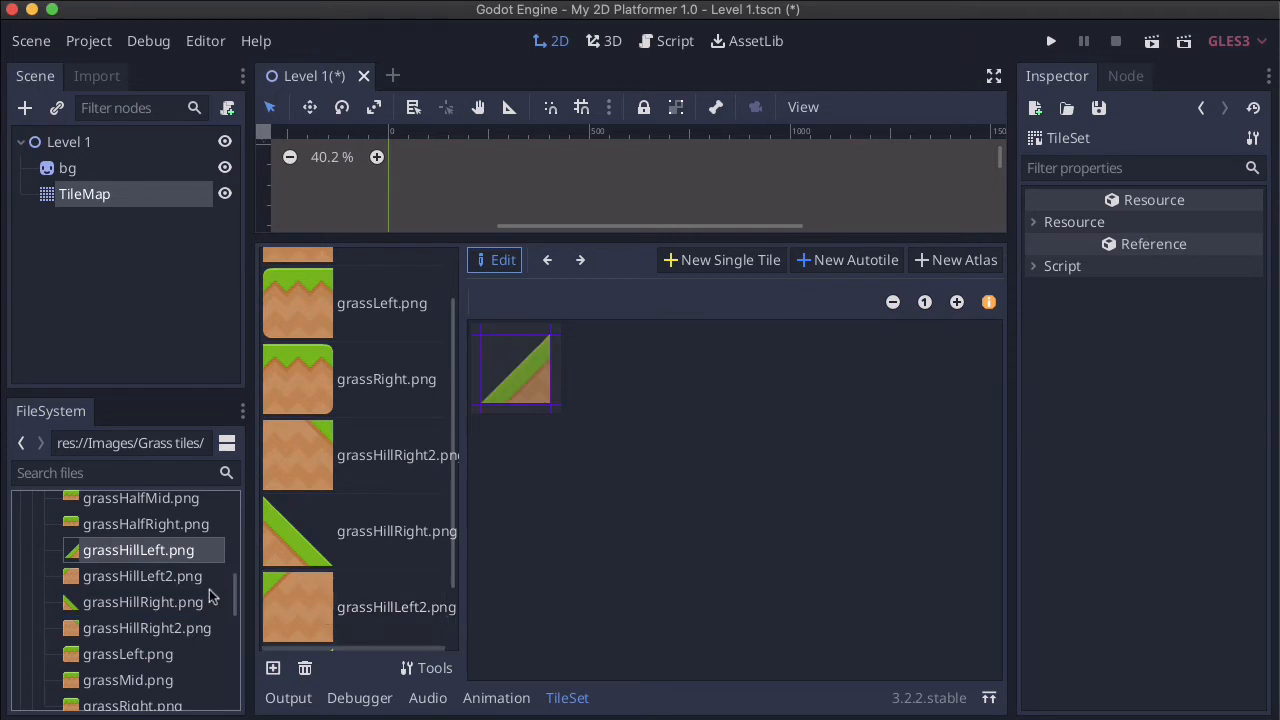
- Add grassCenter.png from the Grass tiles folder to the TileSet's textures
scroll(153, 543, up, 2)
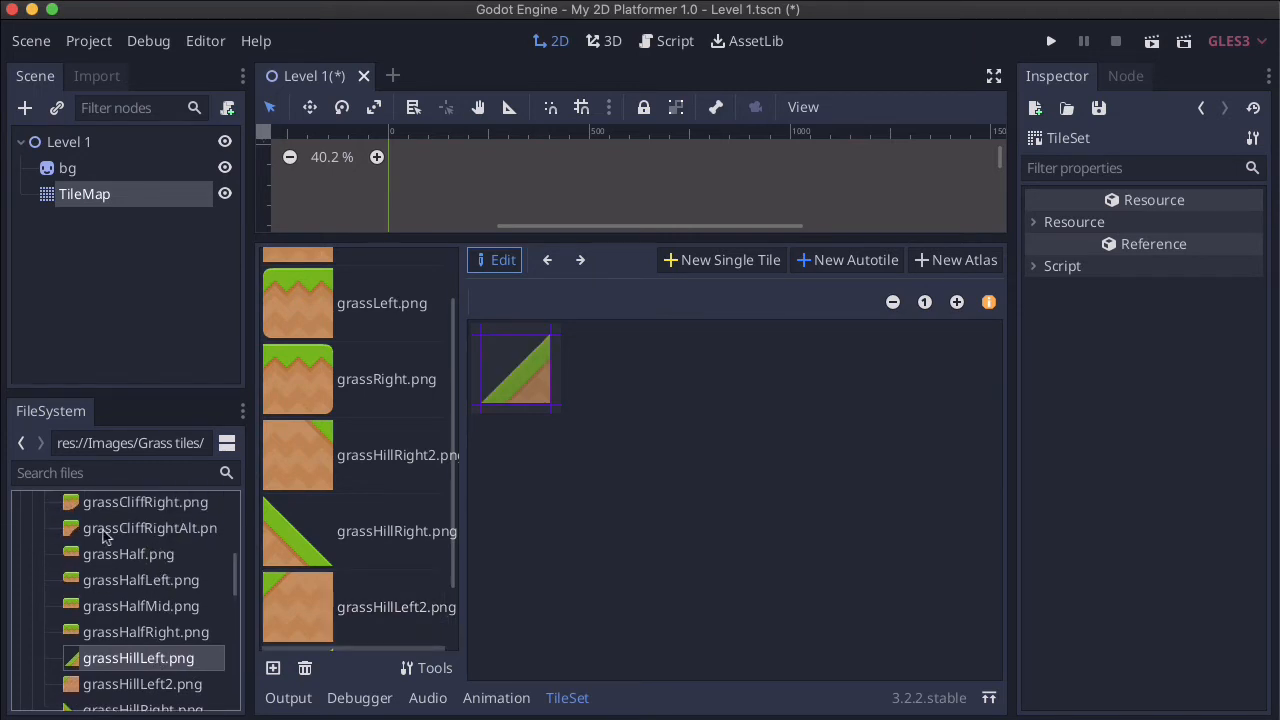
scroll(104, 535, up, 2)
scroll(105, 540, up, 2)
scroll(125, 609, up, 3)
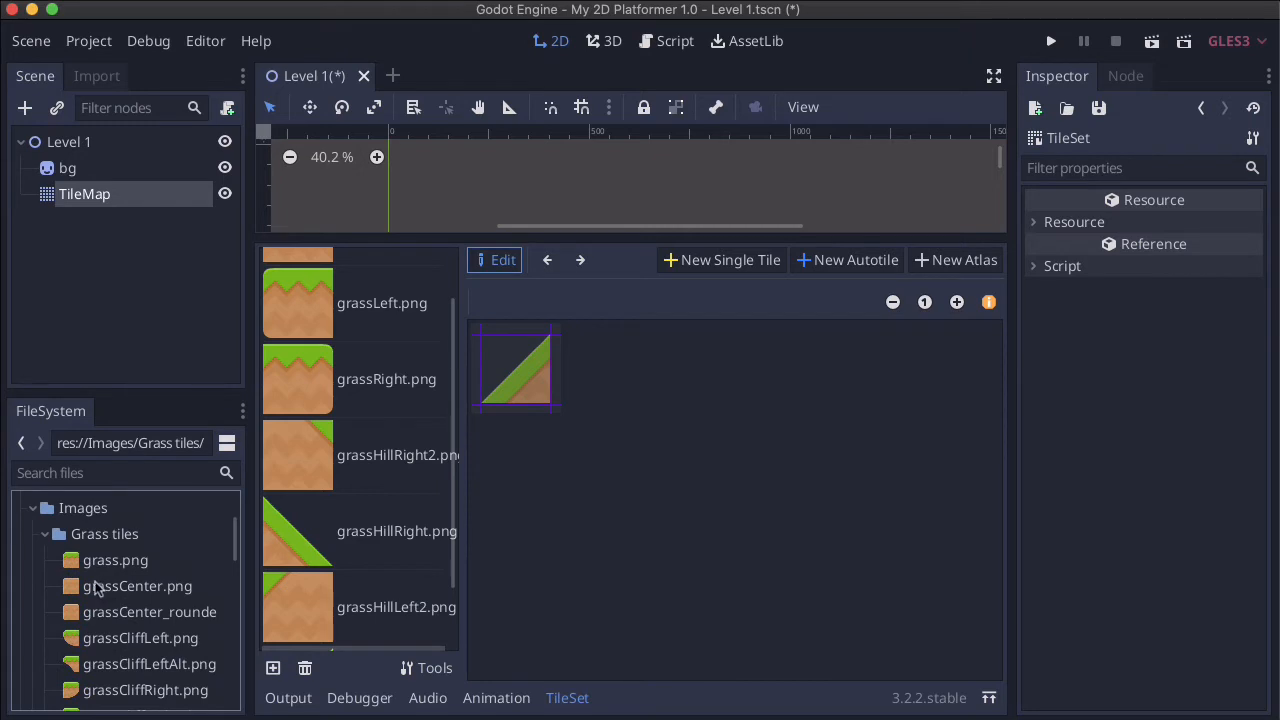
drag(95, 588, 351, 603)
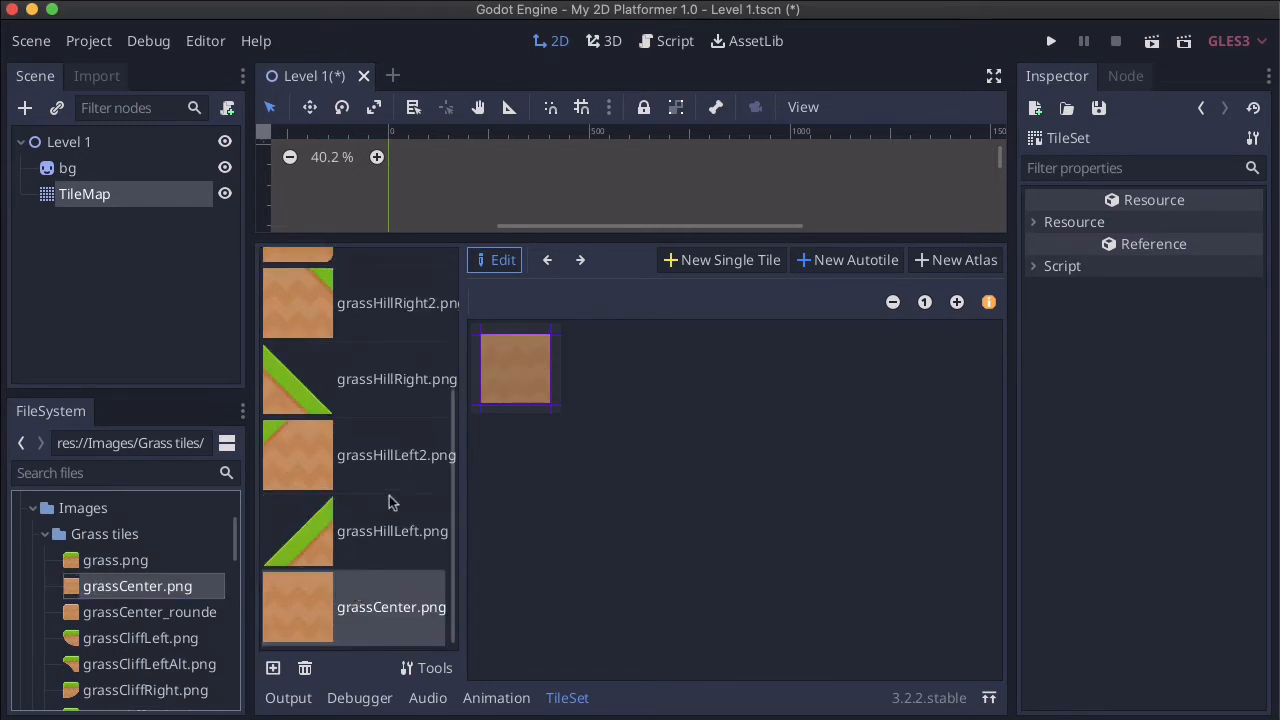
- Create a new single tile from grassMid.png with its region covering the whole texture
scroll(390, 503, up, 3)
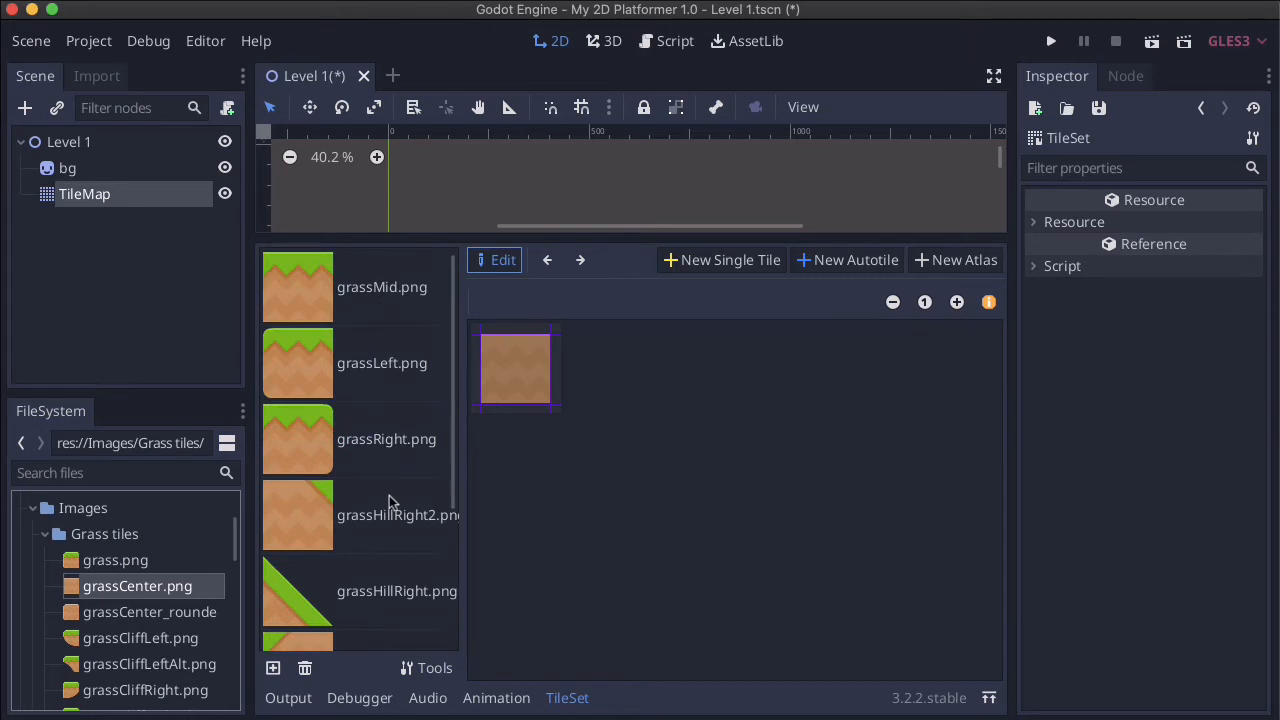
click(380, 297)
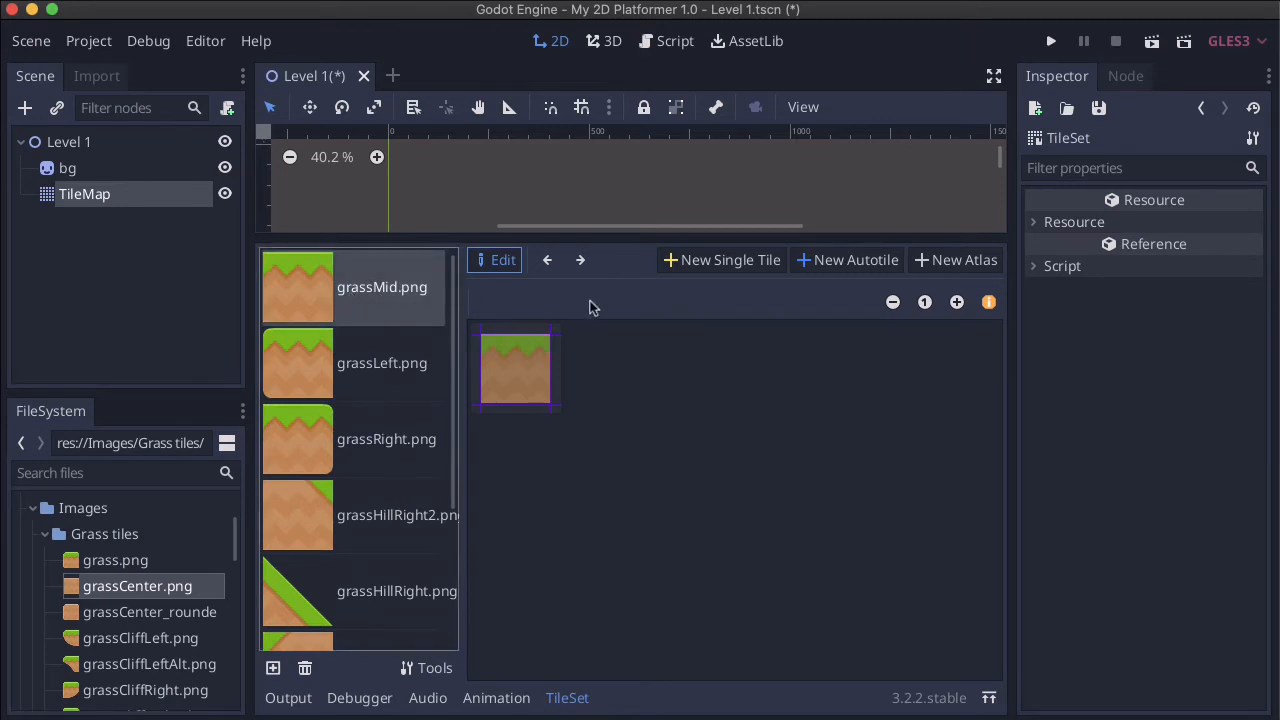
click(711, 262)
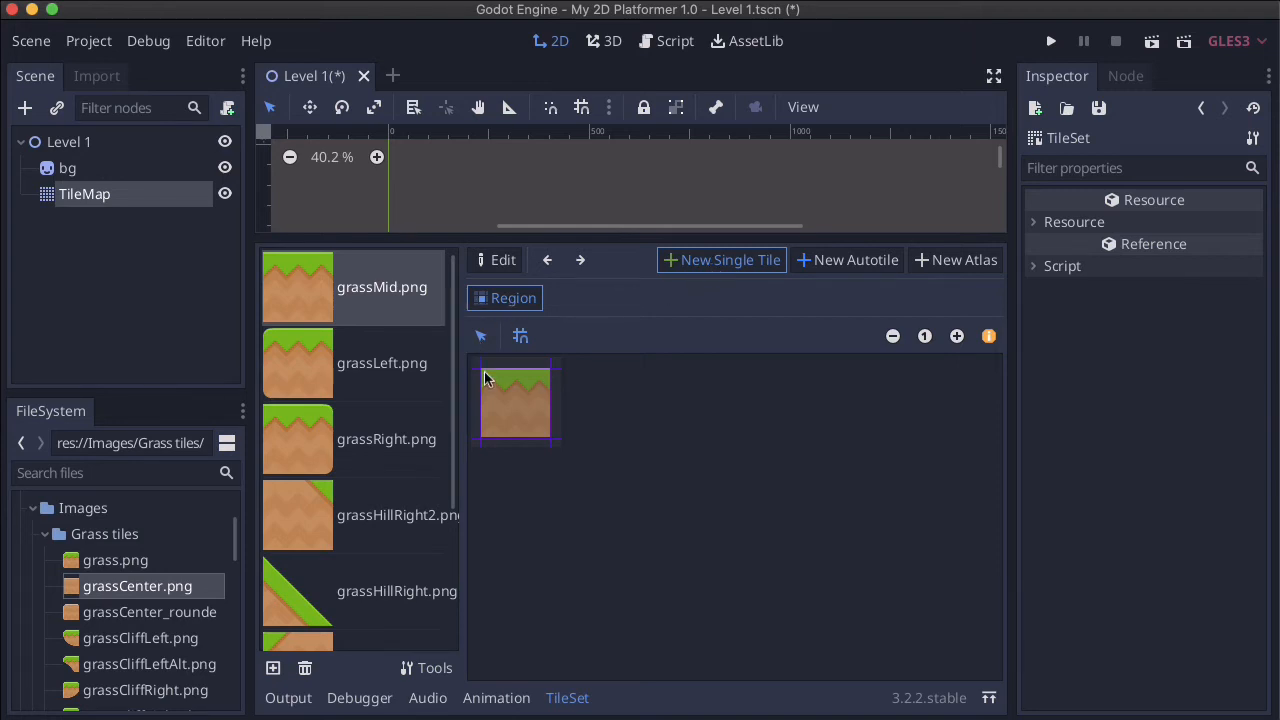
drag(481, 373, 512, 397)
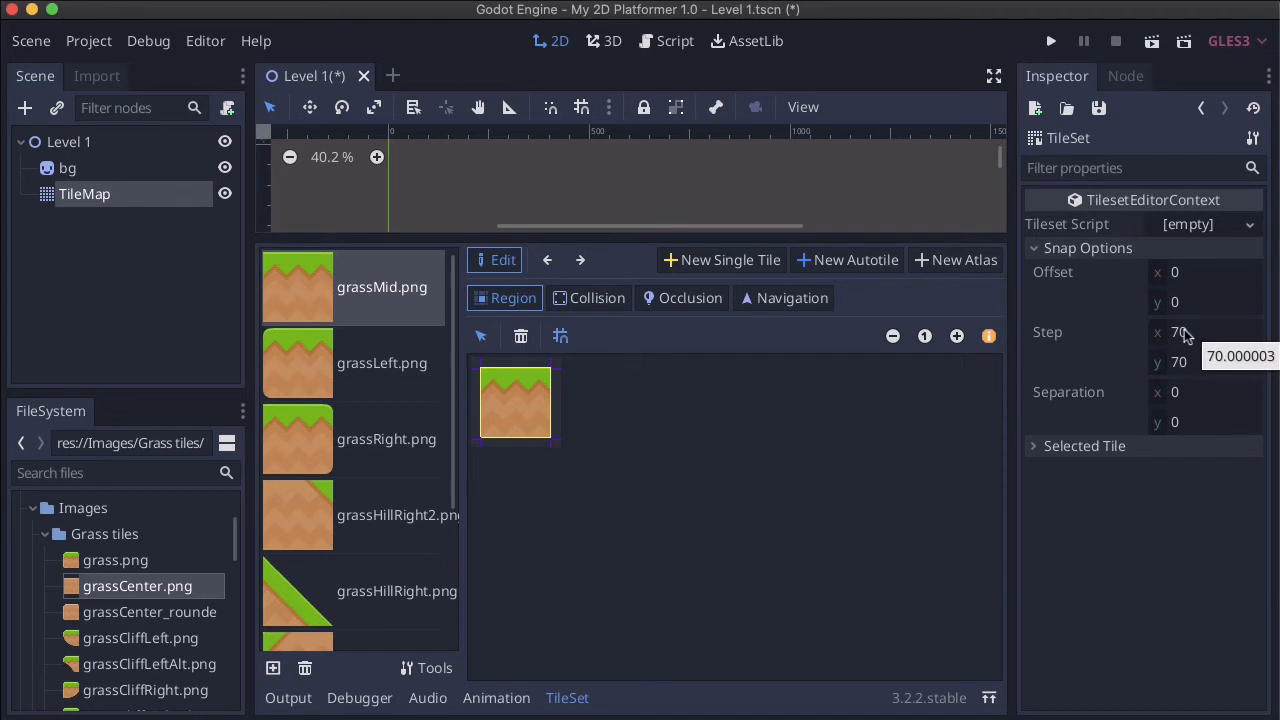
- Check that the snap step in the tile's Snap Options is 70 for both x and y
click(1030, 249)
click(1030, 250)
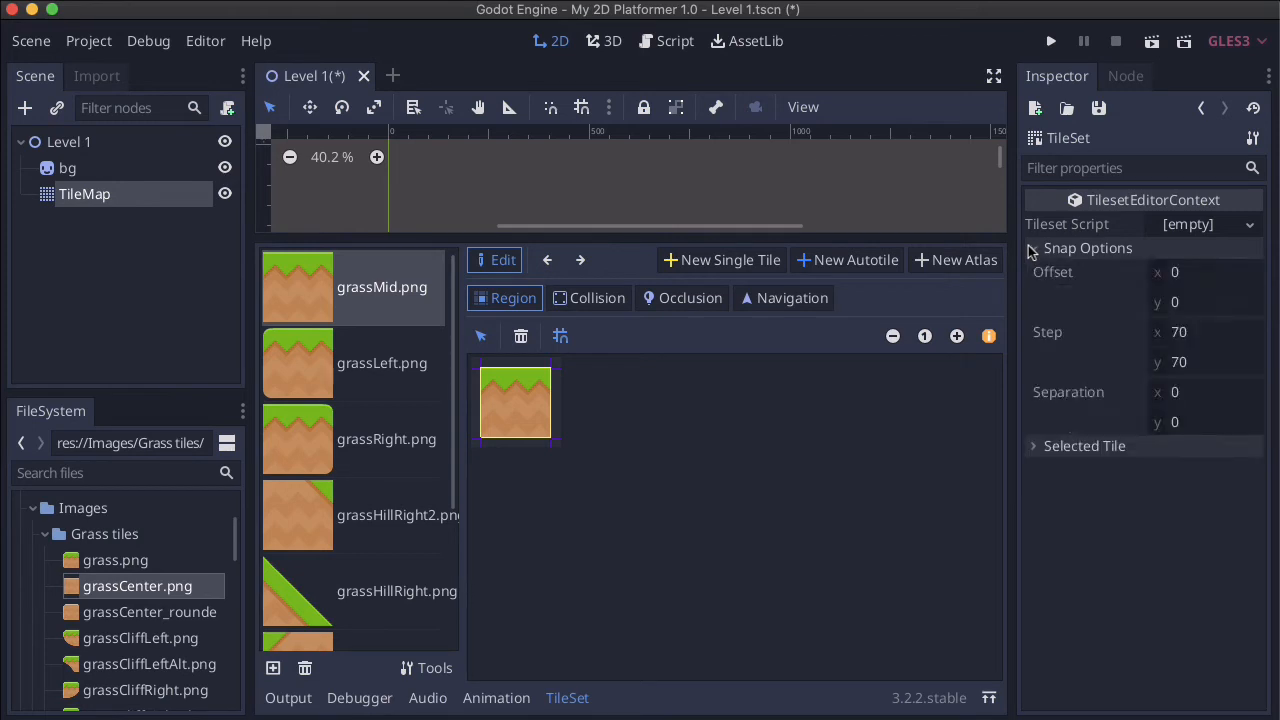
click(1191, 336)
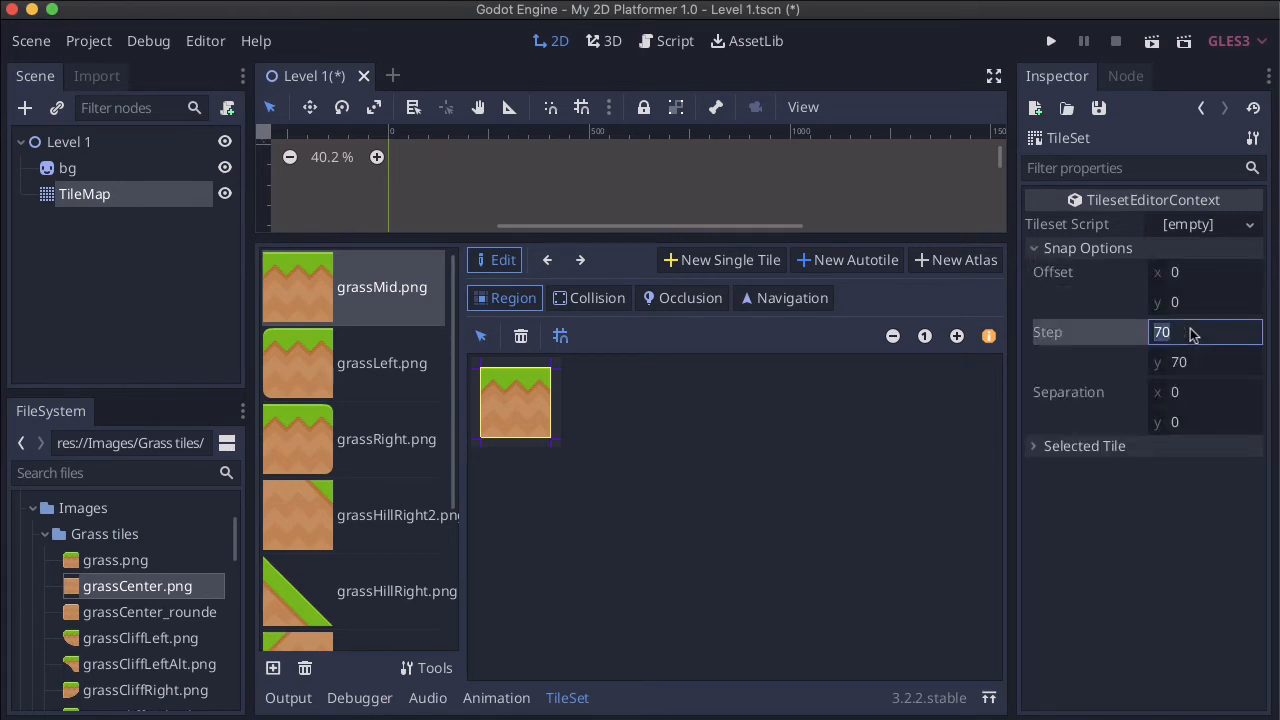
click(1196, 360)
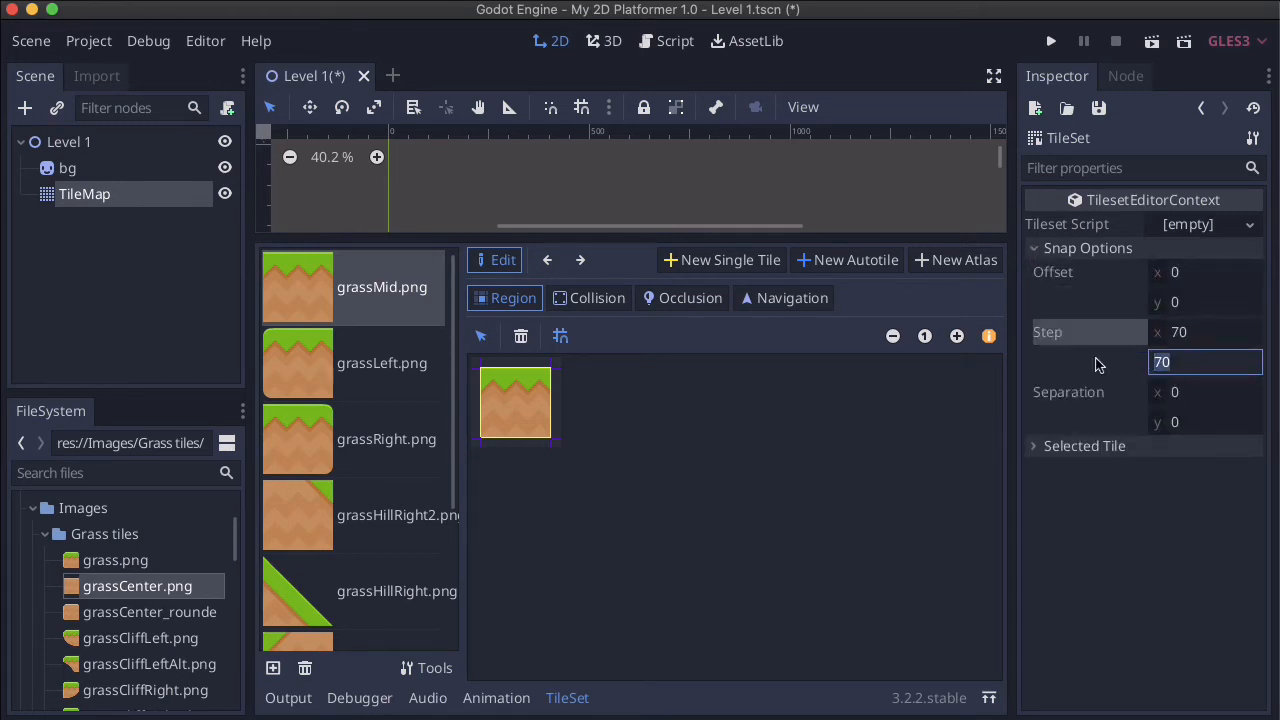
key(Return)
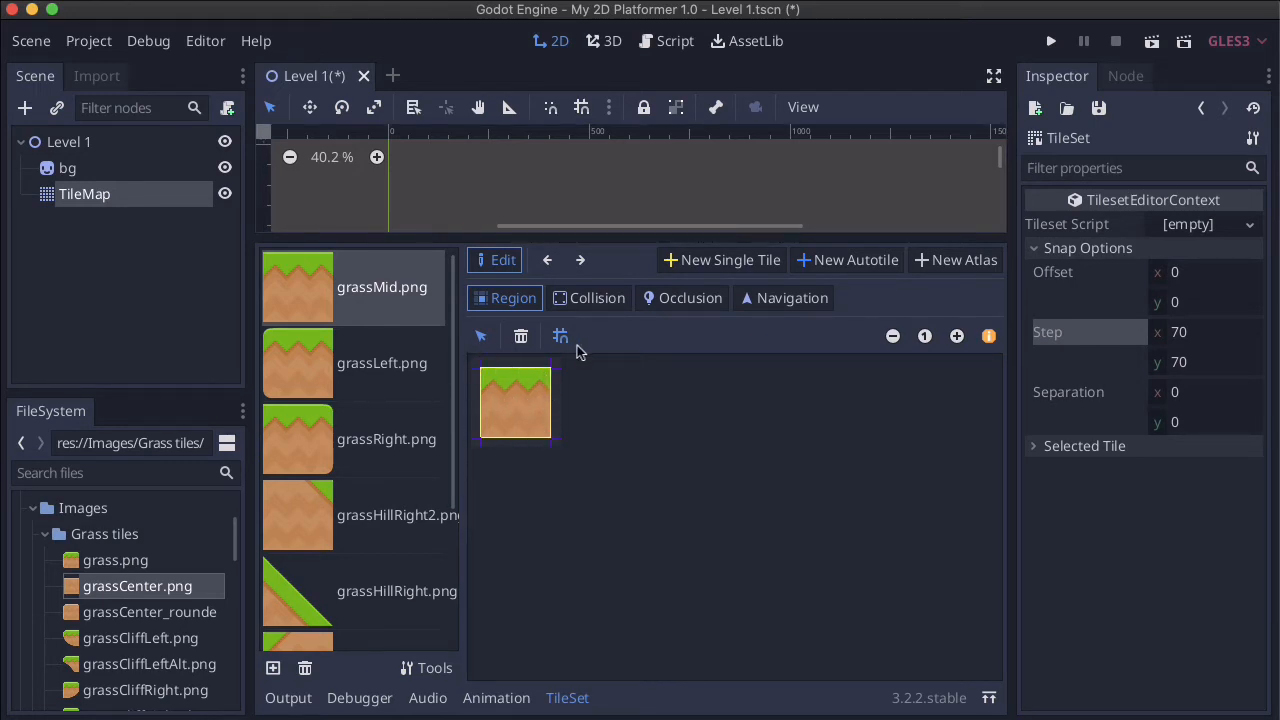
- Add a rectangular collision shape covering the whole grassMid.png tile
click(603, 302)
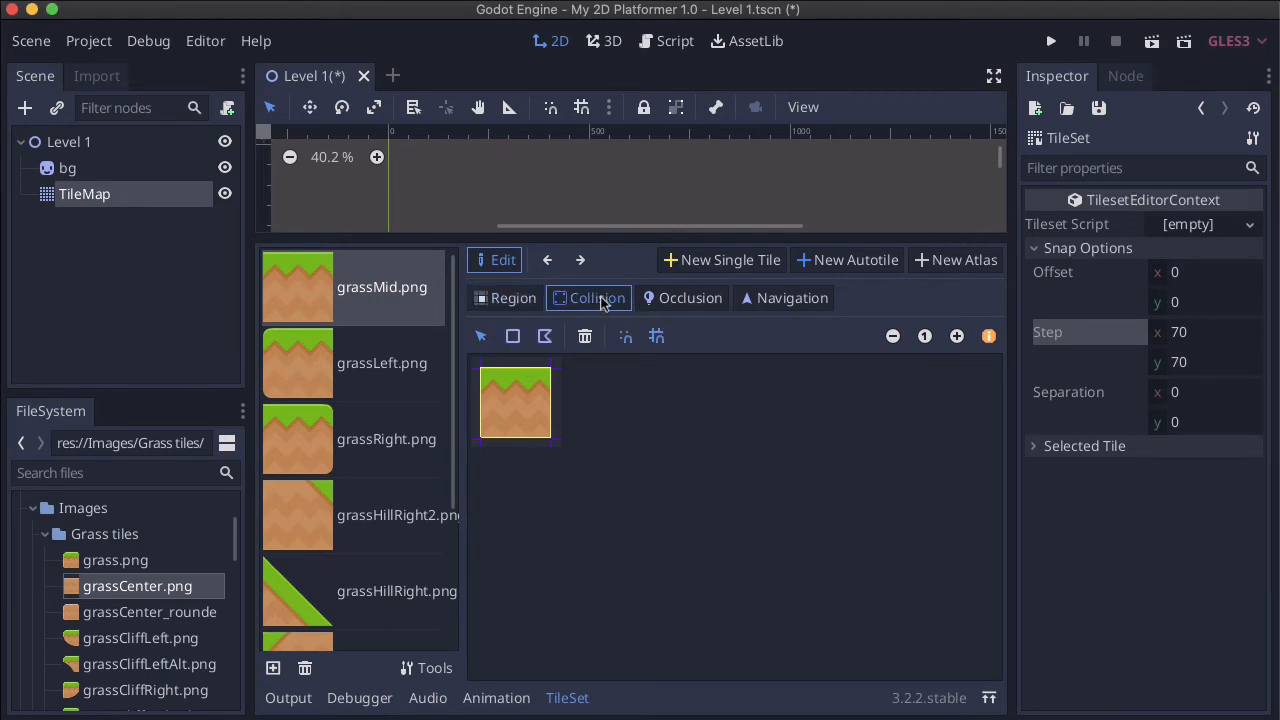
click(514, 337)
drag(488, 376, 538, 429)
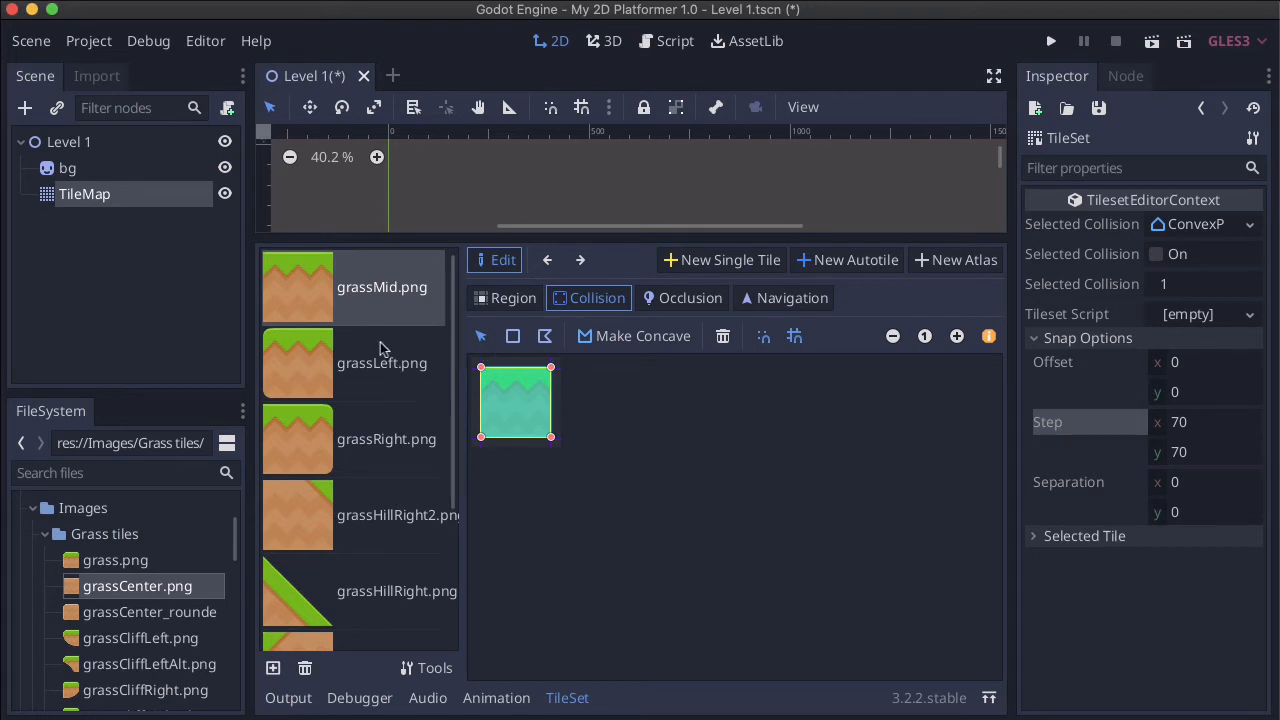
- Create a single tile from the whole grassLeft.png texture and give it a full-size rectangular collision shape
click(390, 370)
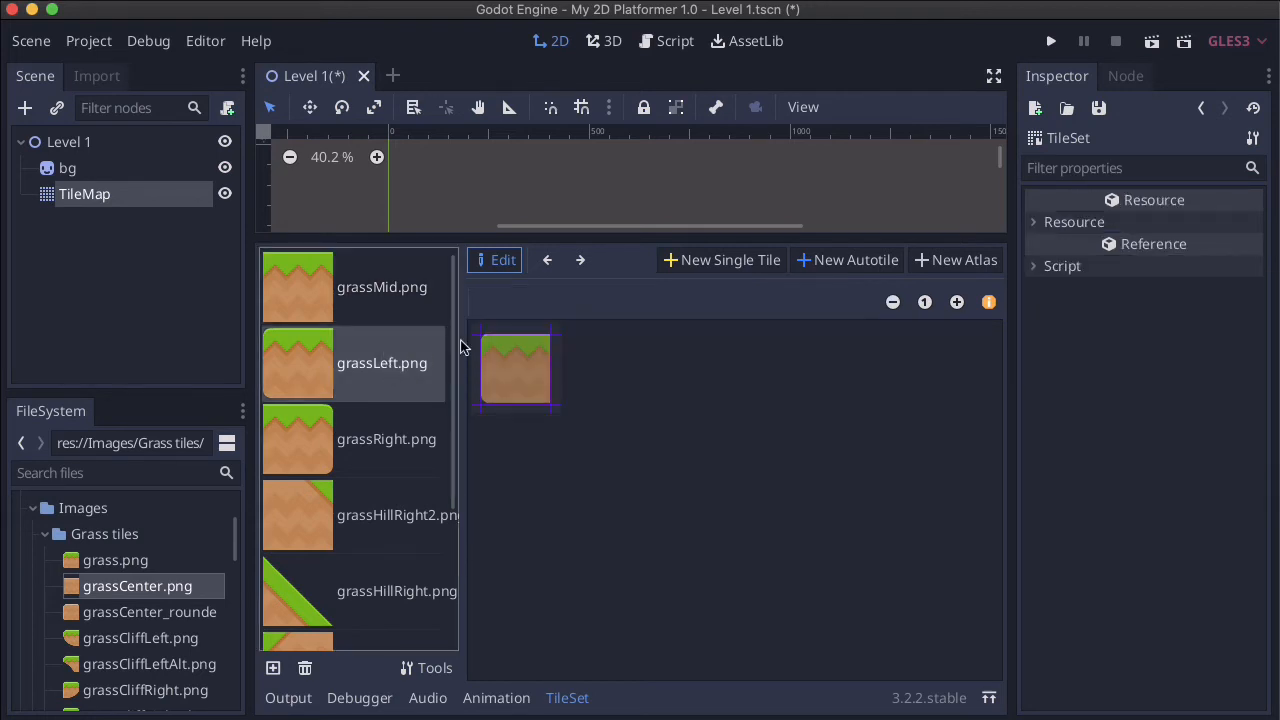
click(720, 262)
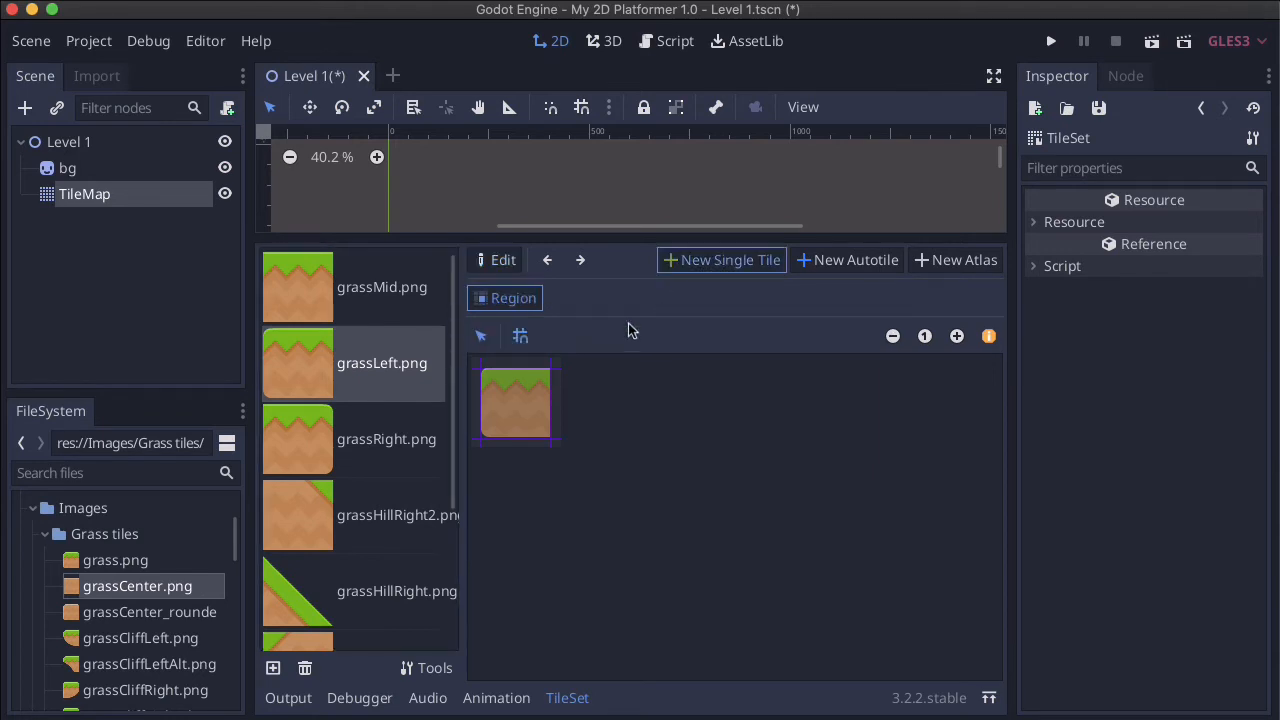
drag(487, 376, 534, 430)
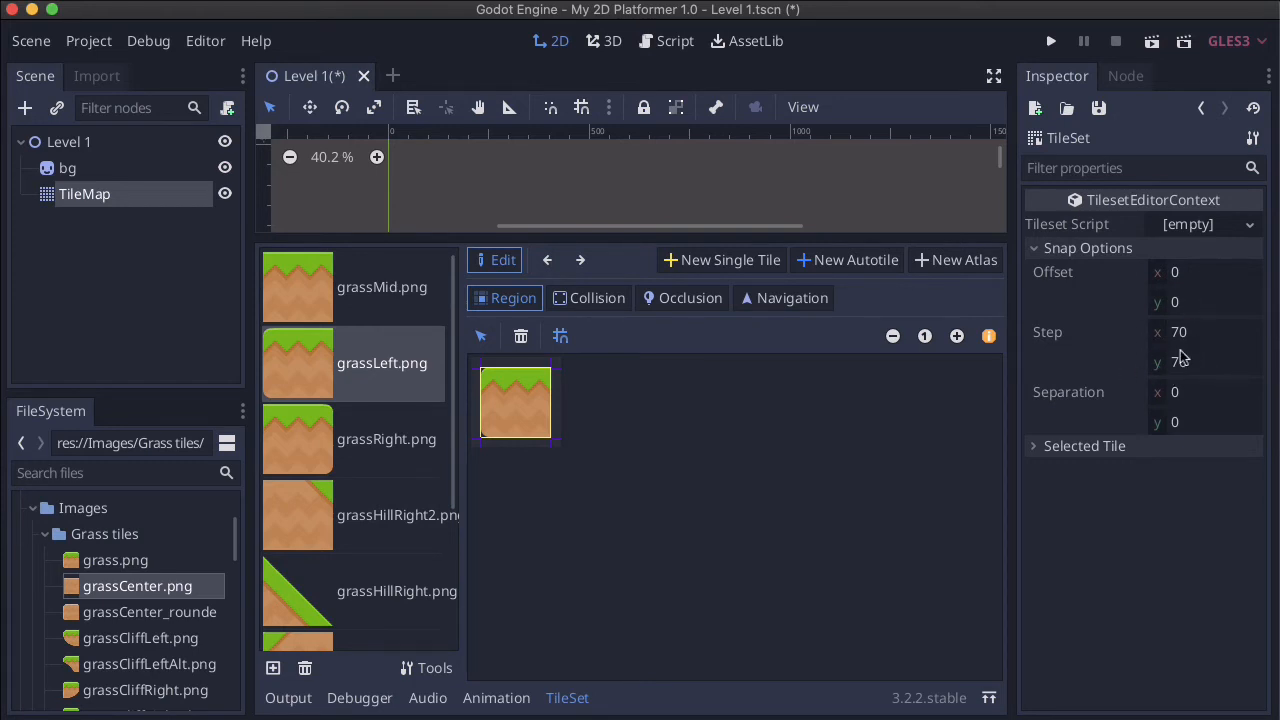
click(597, 299)
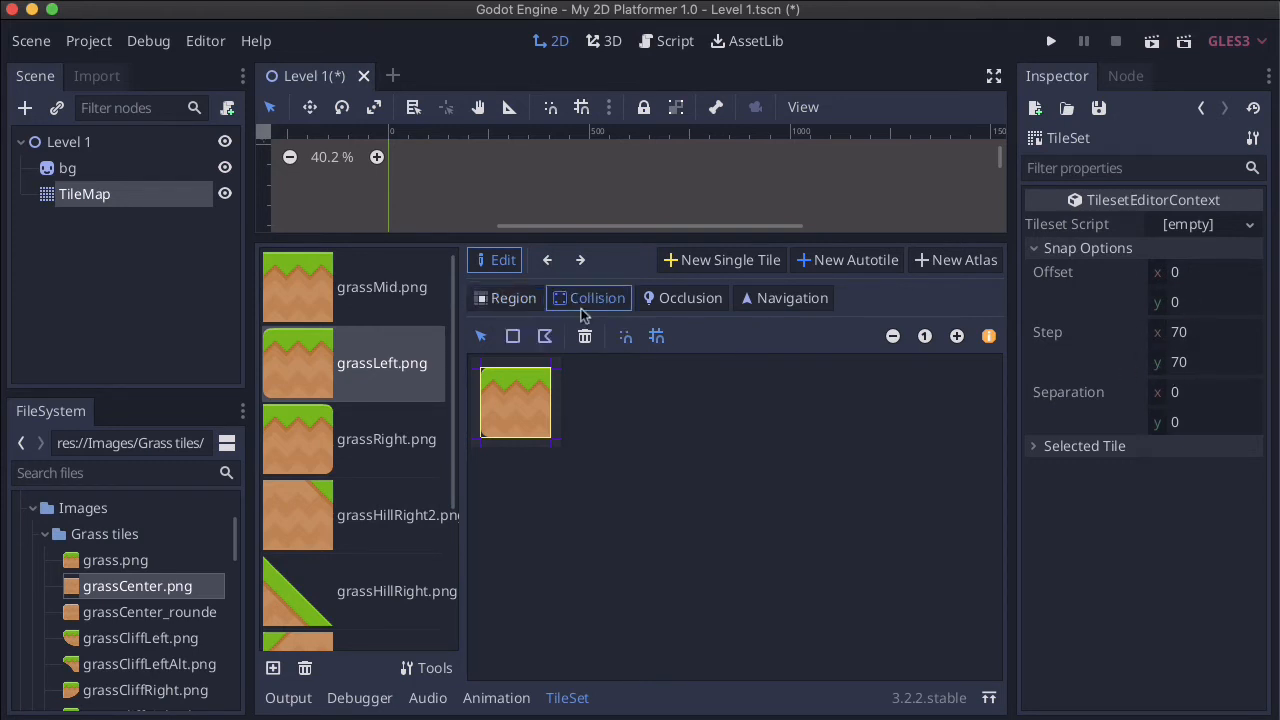
click(513, 336)
click(481, 368)
drag(518, 403, 548, 432)
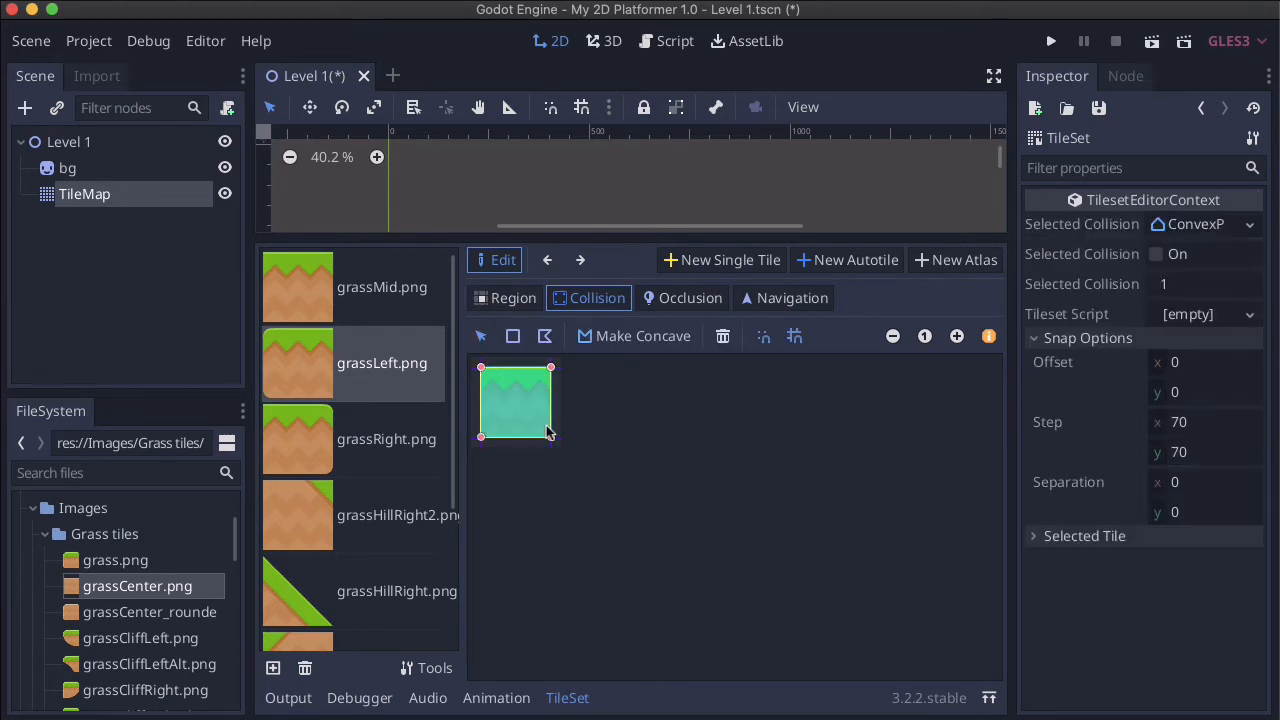
- Create a single tile from the whole grassRight.png texture and give it a full-size rectangular collision shape
click(383, 442)
click(700, 264)
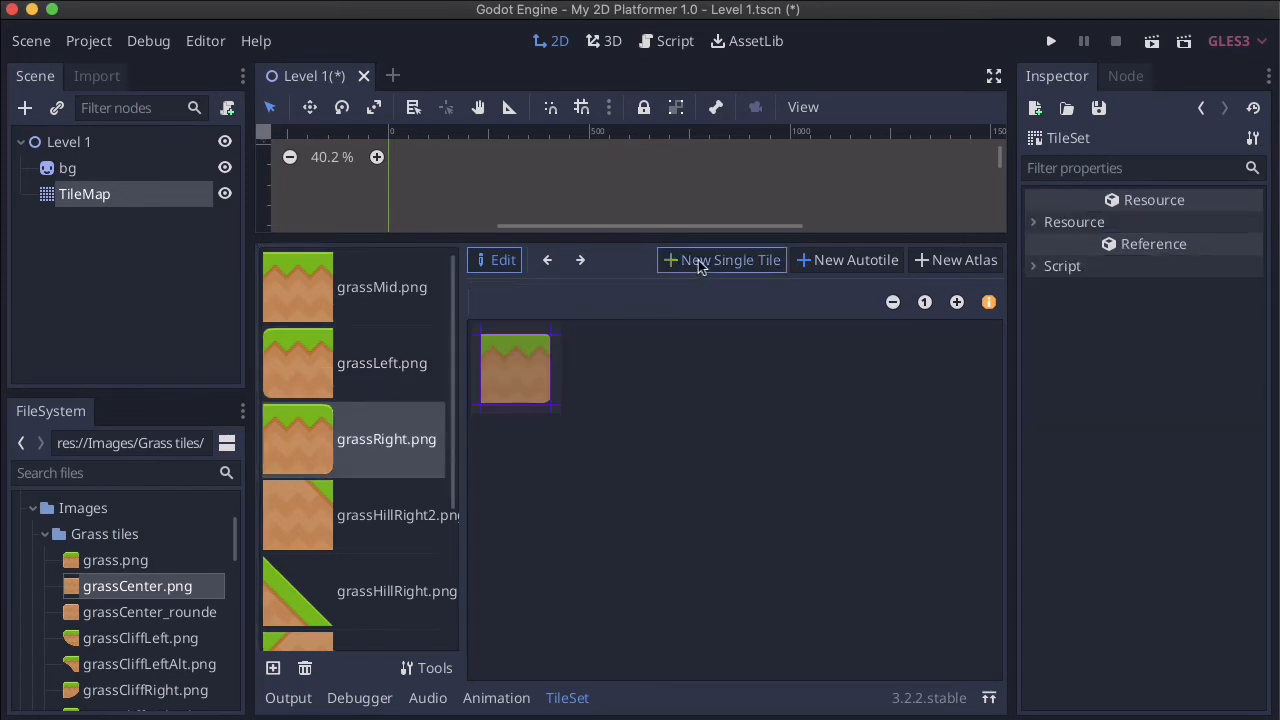
drag(484, 375, 528, 416)
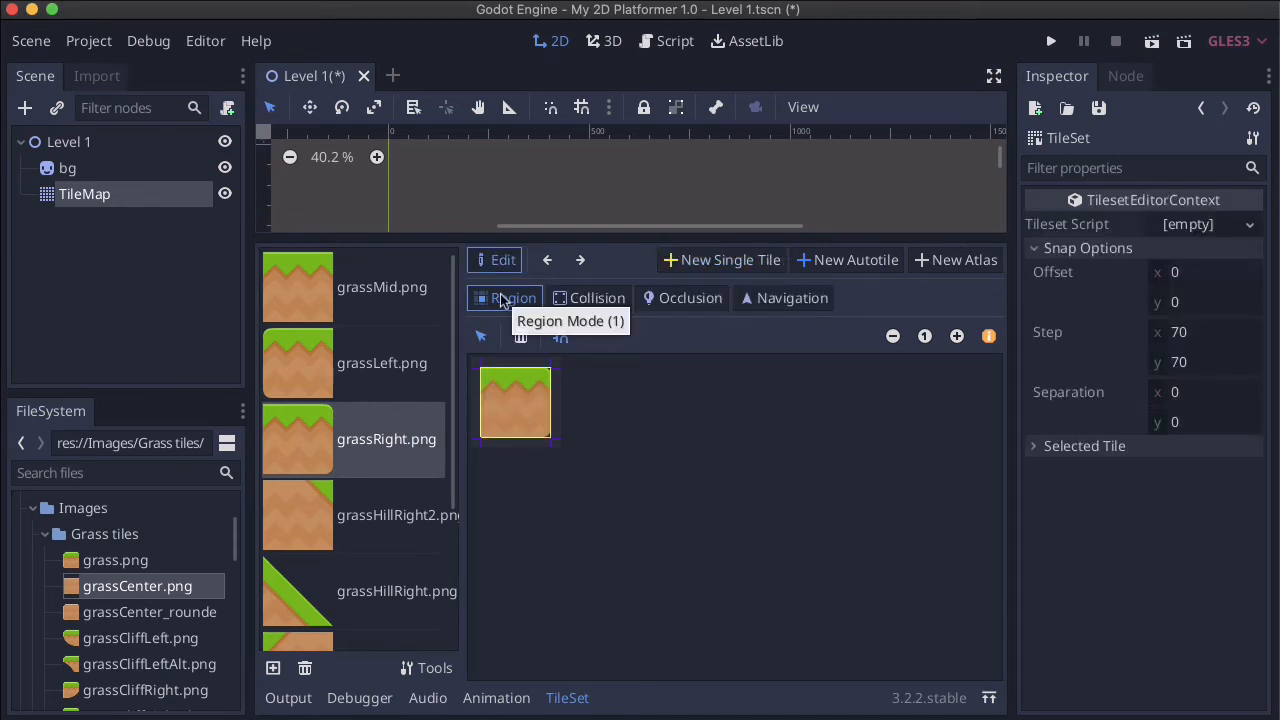
click(591, 300)
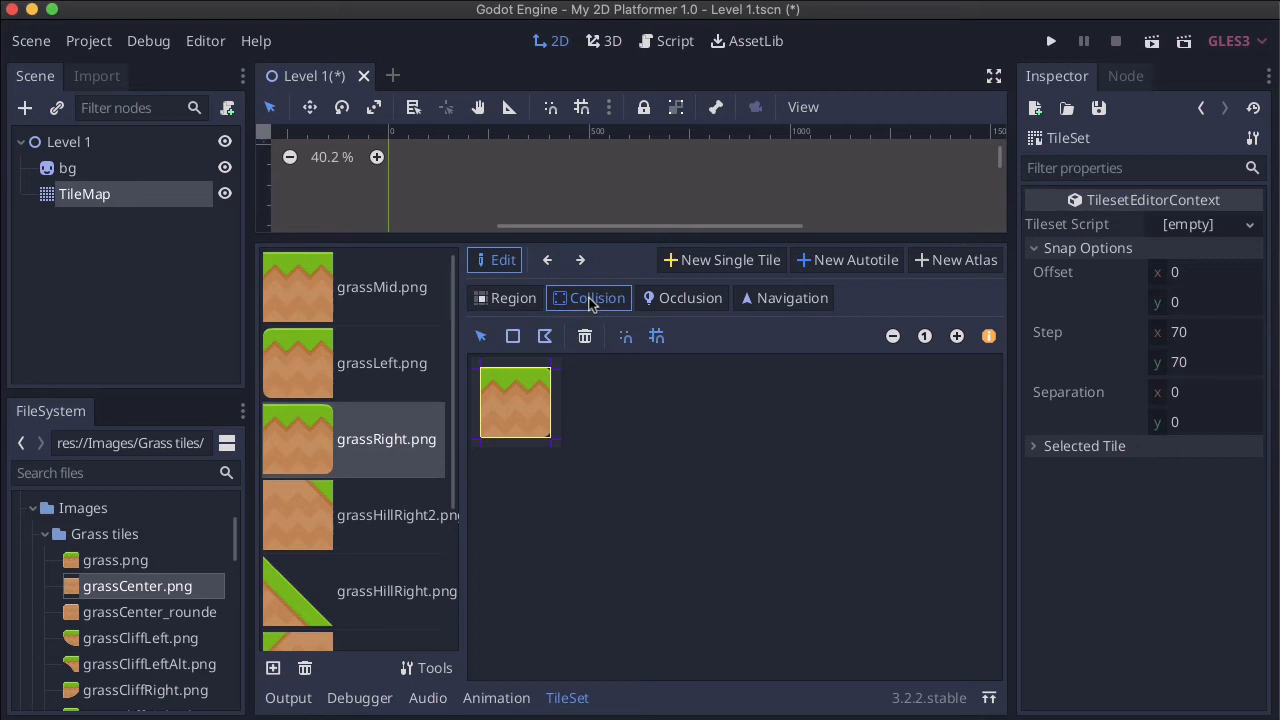
click(512, 338)
click(508, 394)
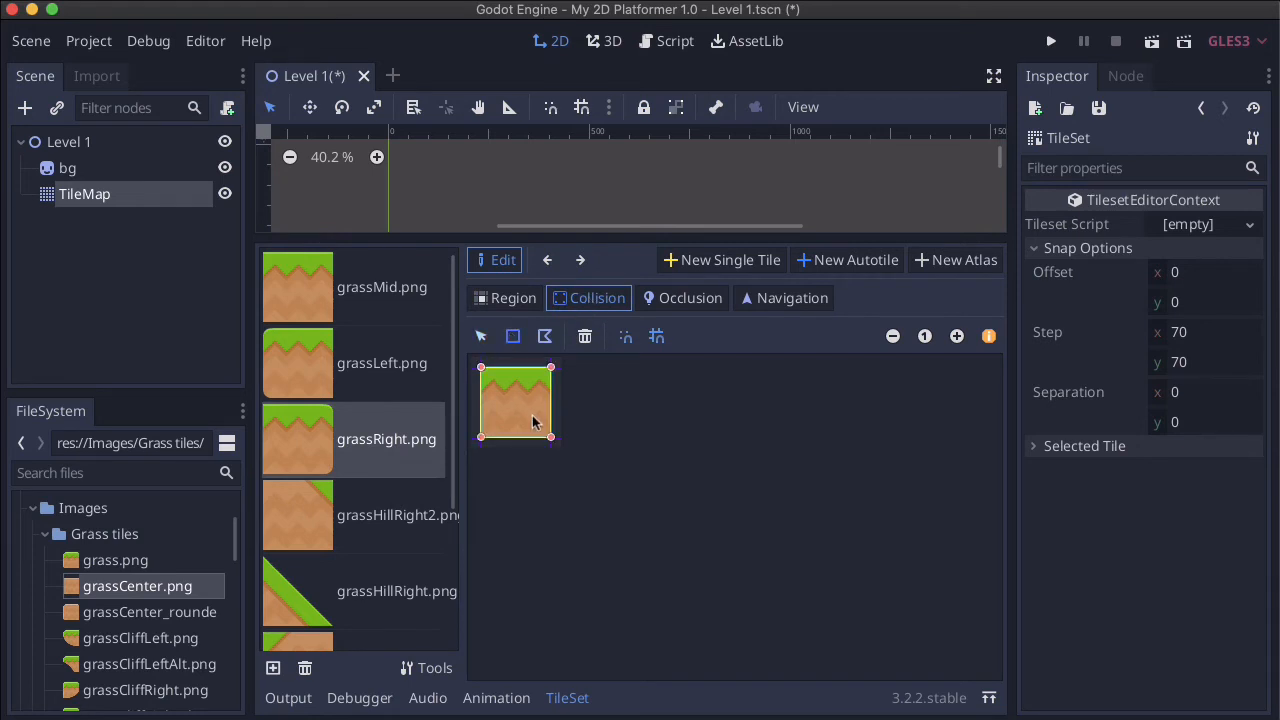
- Create a single tile from the whole grassHillRight2.png texture and cover it with a rectangular collision shape
click(385, 520)
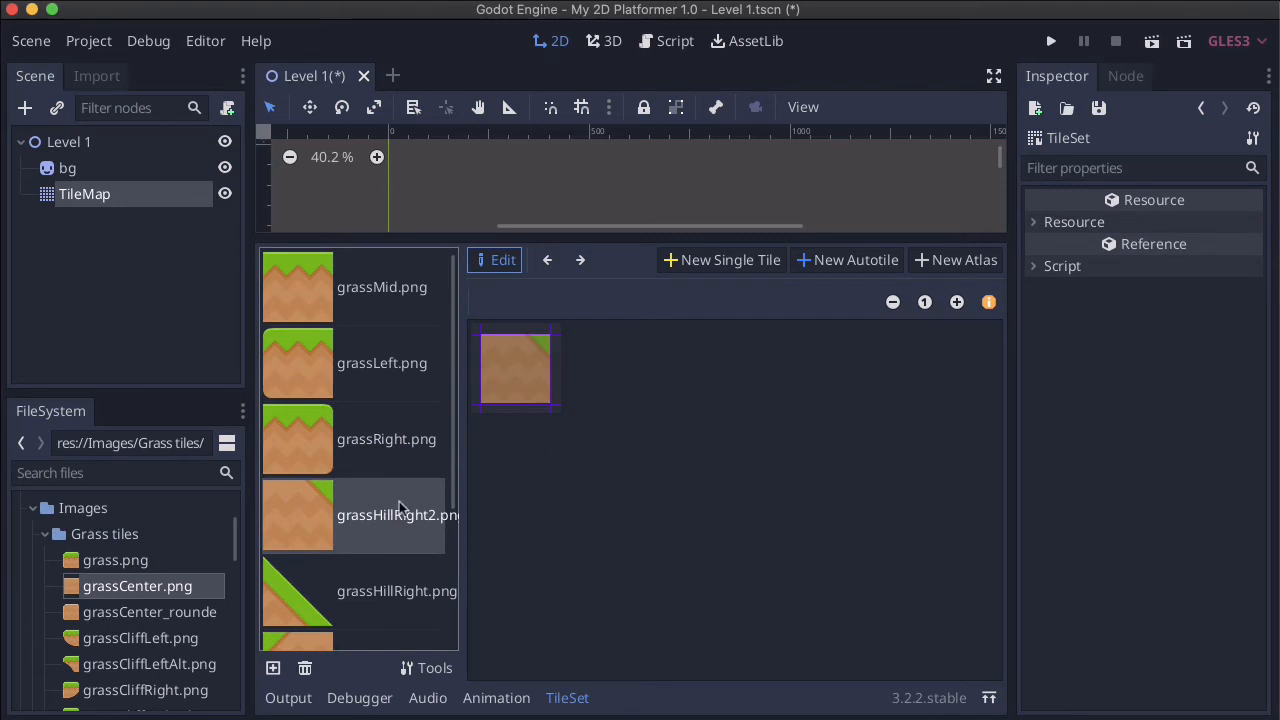
click(702, 268)
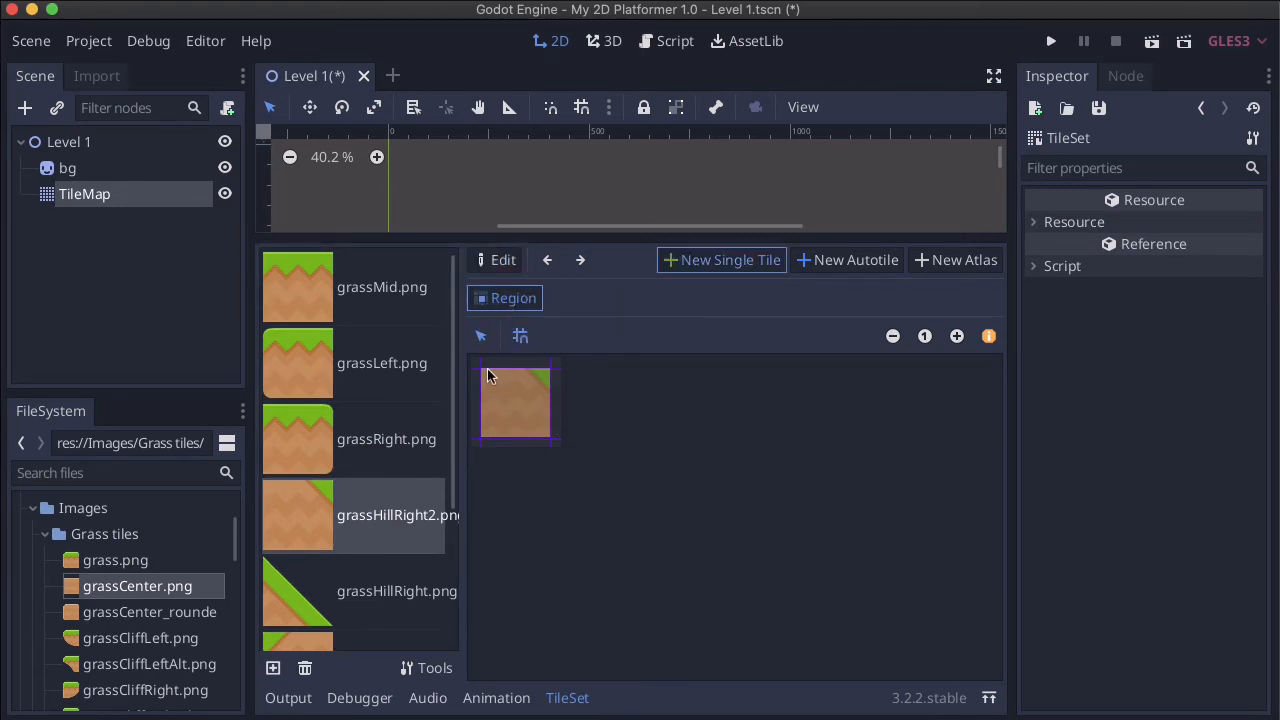
drag(489, 374, 517, 408)
click(598, 299)
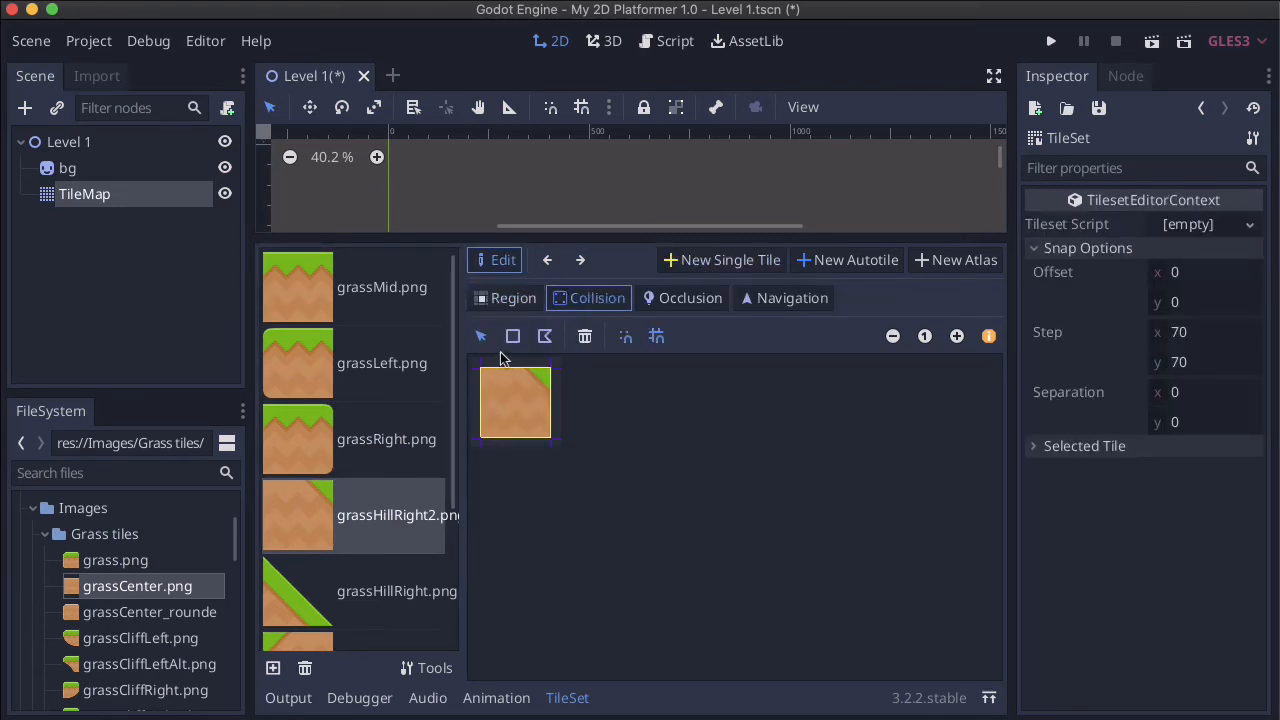
drag(481, 368, 550, 437)
- Create a single tile from grassHillRight.png with its region covering the whole texture
scroll(368, 500, down, 4)
scroll(368, 500, down, 1)
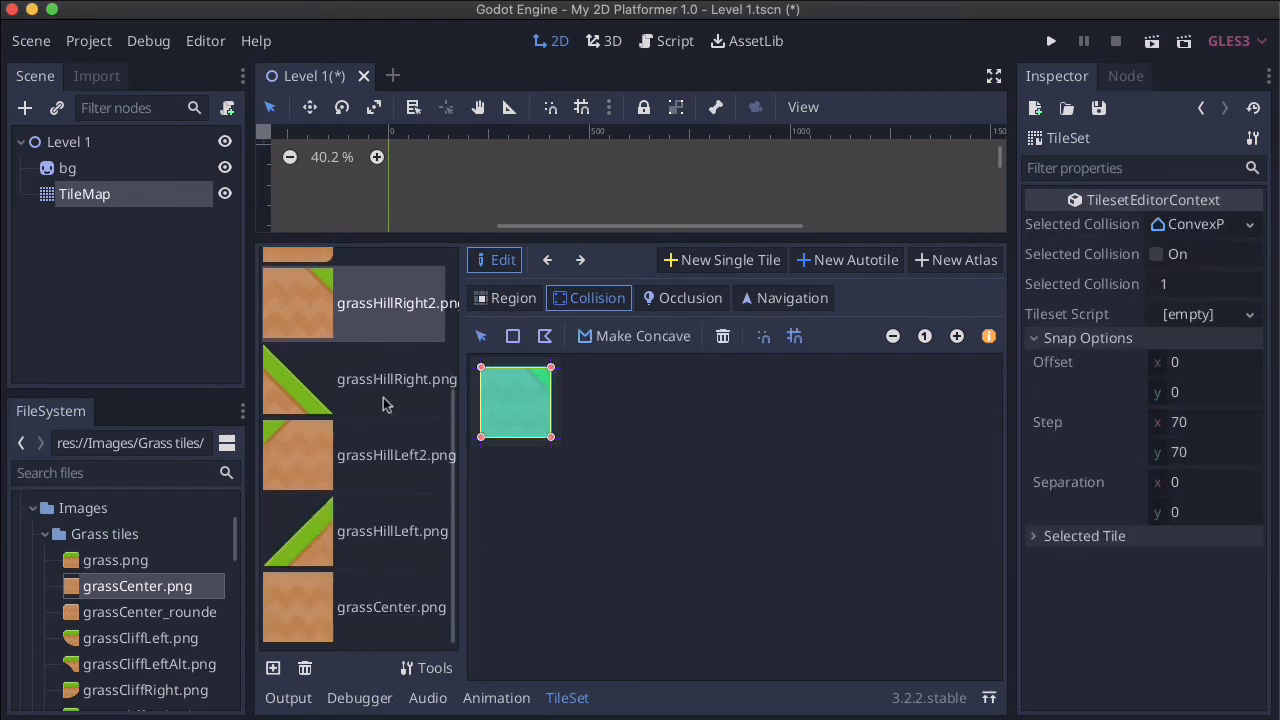
click(386, 379)
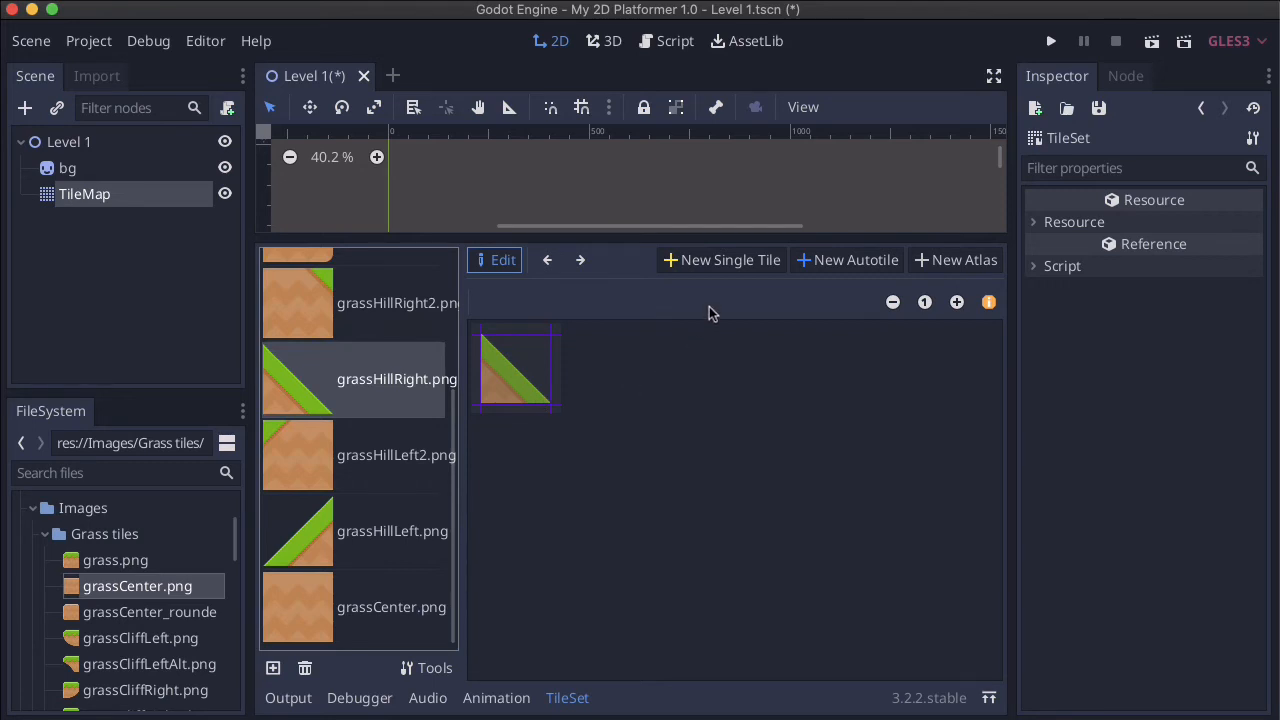
click(730, 266)
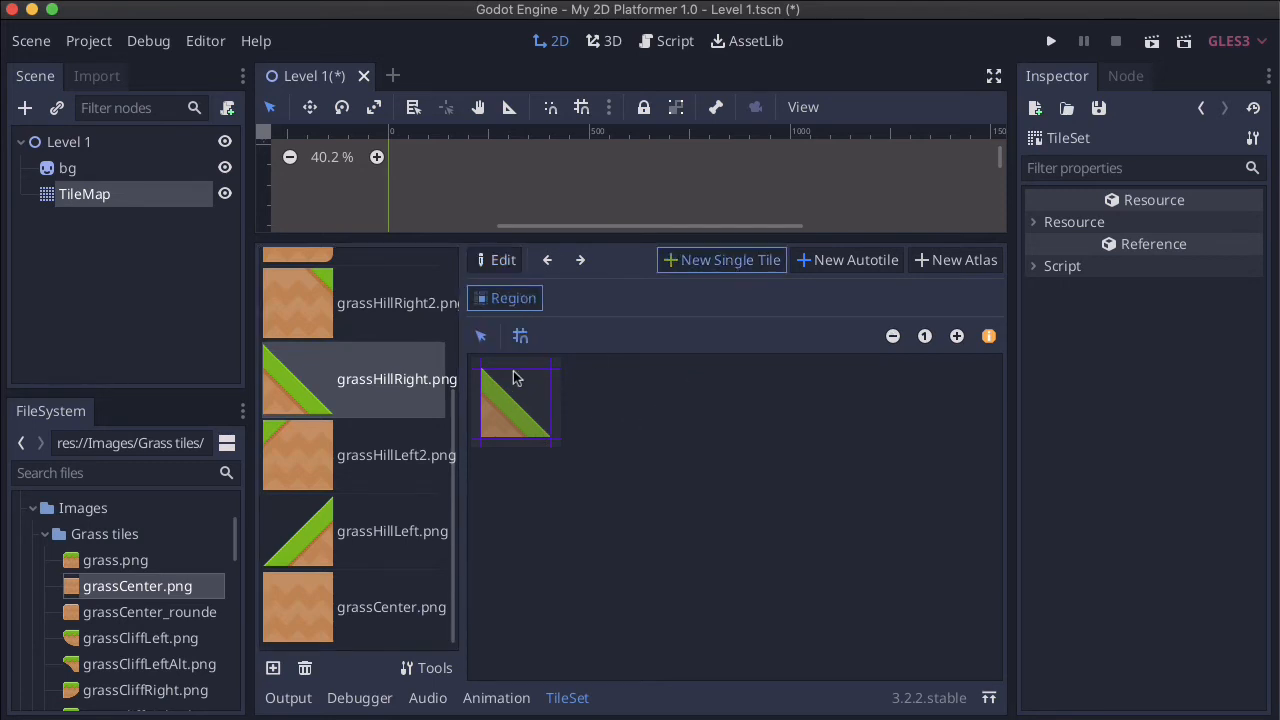
drag(486, 371, 527, 420)
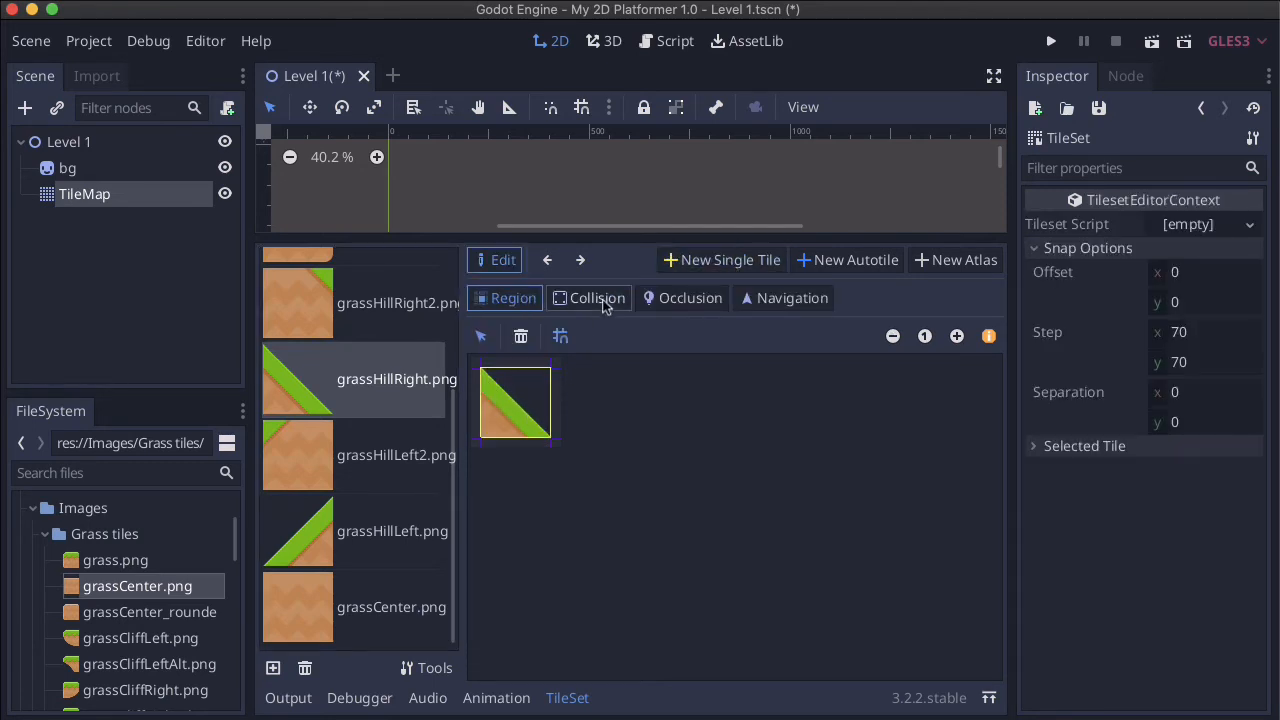
- Draw a triangular collision polygon on the grassHillRight.png tile through its upper-left, lower-right and lower-left corners
click(605, 303)
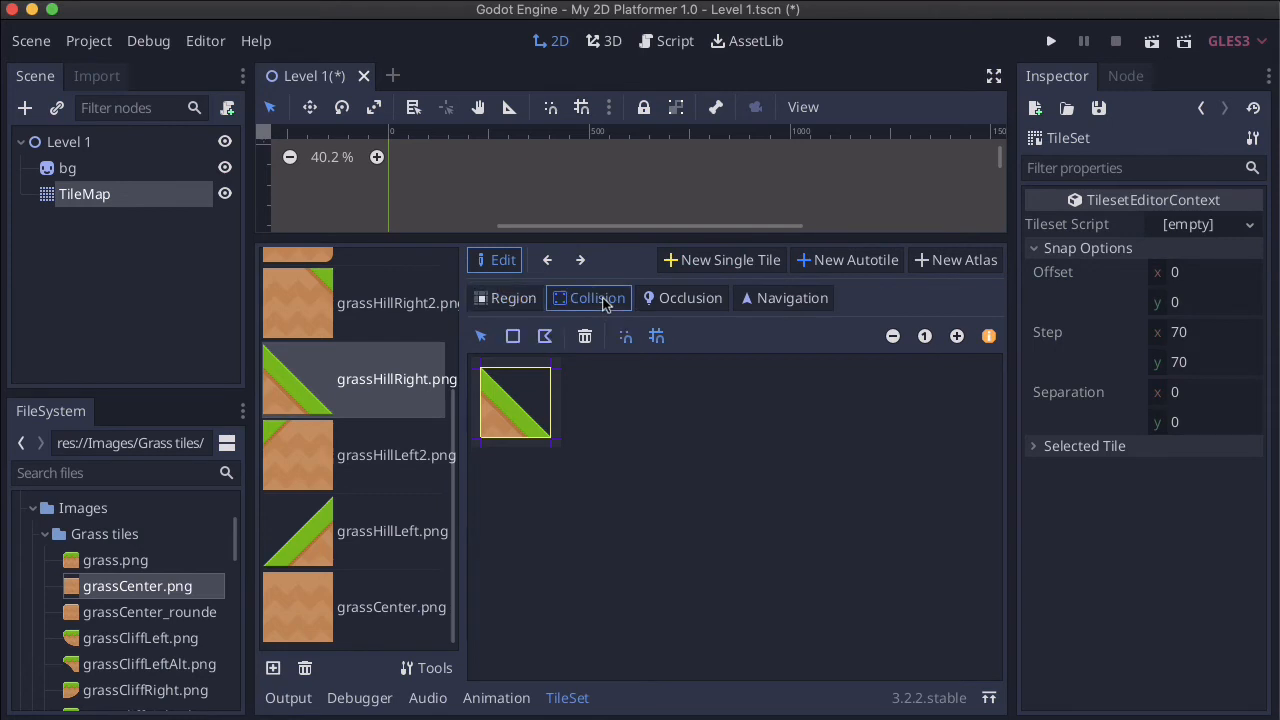
click(545, 337)
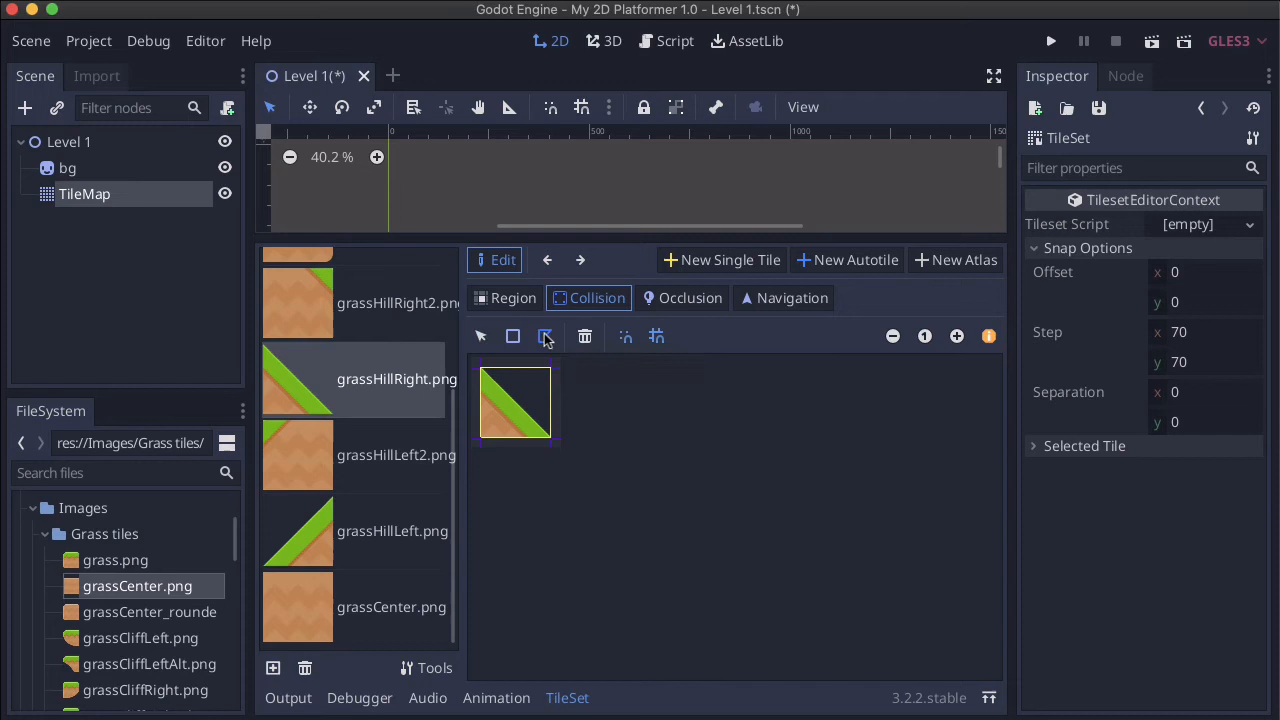
click(481, 368)
click(551, 437)
click(480, 437)
click(481, 369)
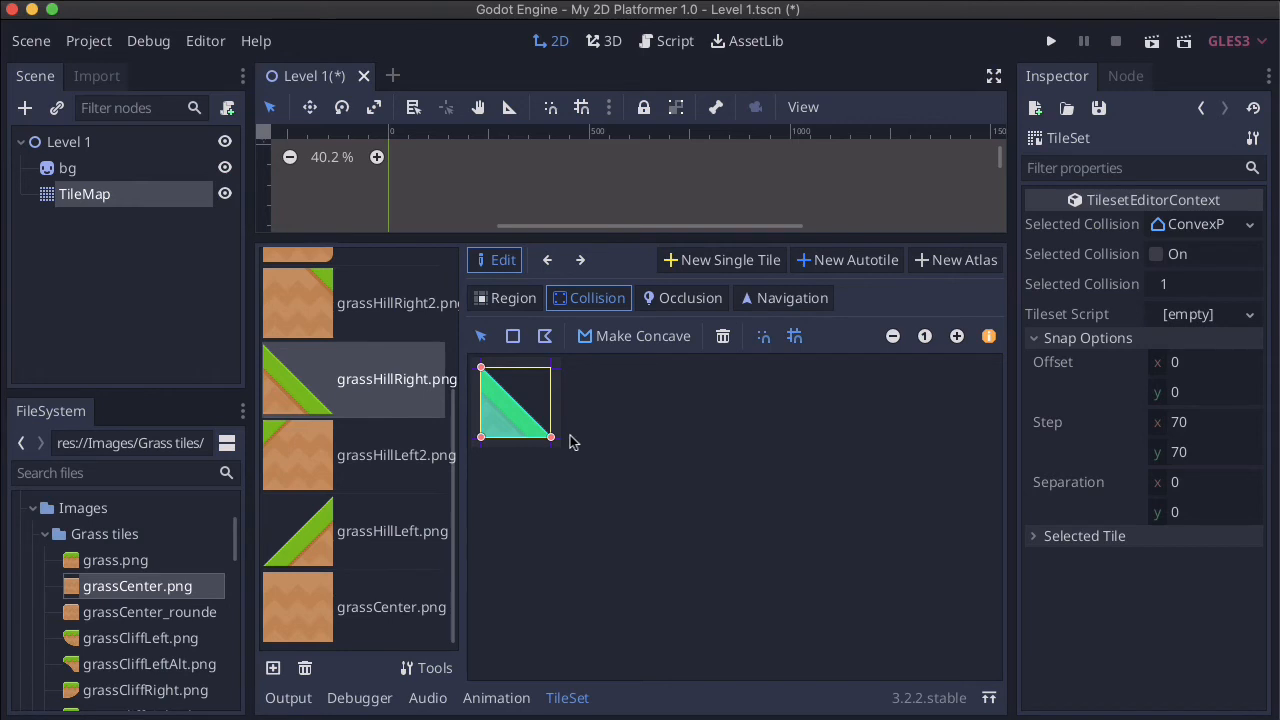
- Create a single tile from the whole grassHillLeft2.png texture and give it a full-size rectangular collision shape
click(313, 462)
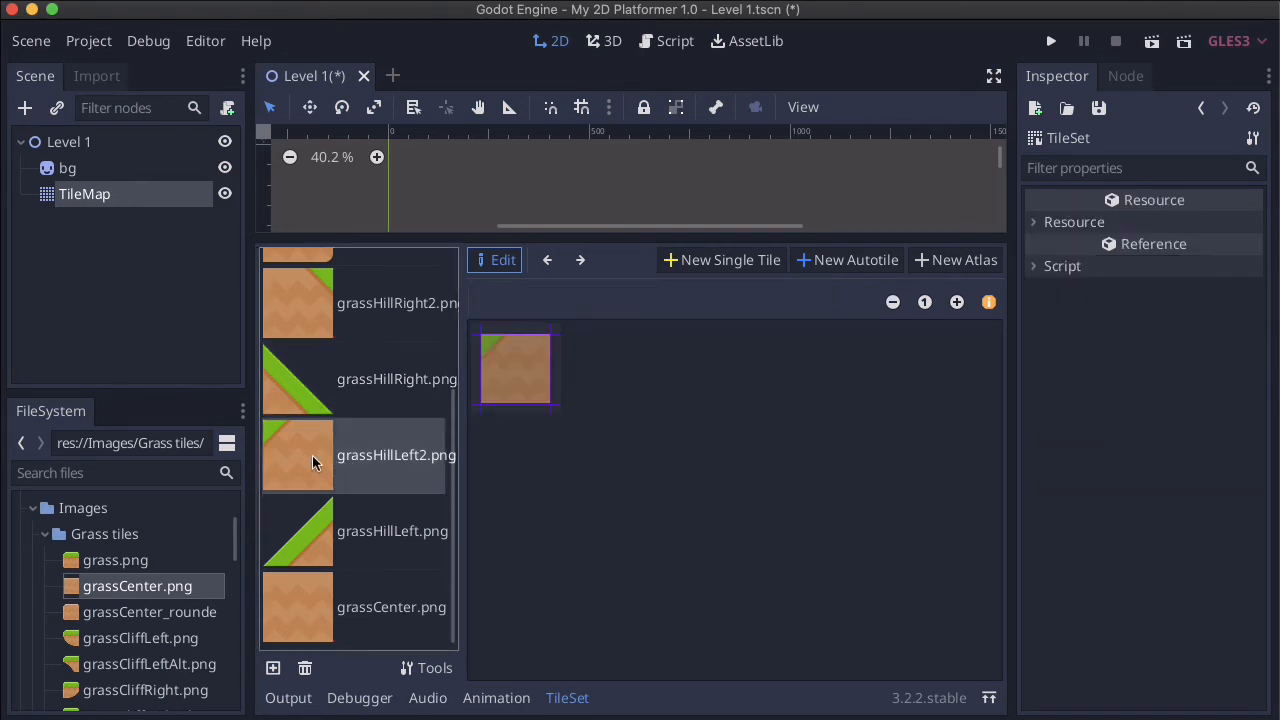
click(707, 261)
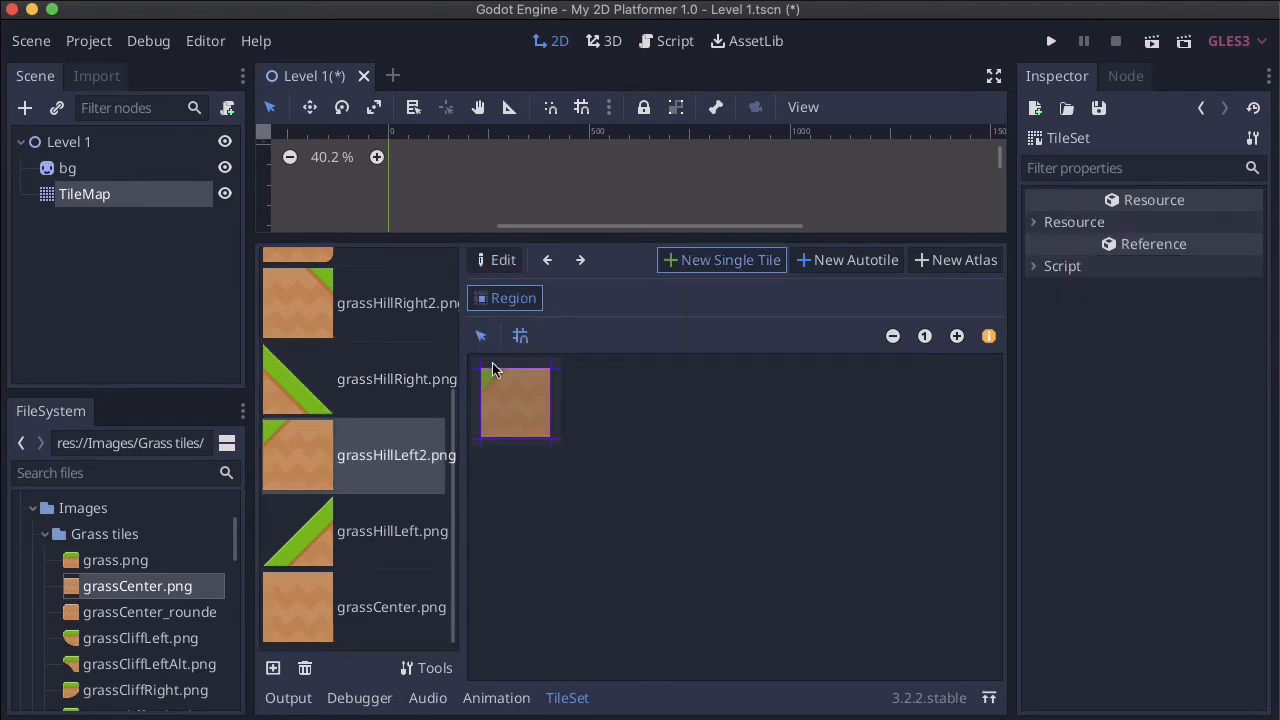
click(493, 383)
click(606, 301)
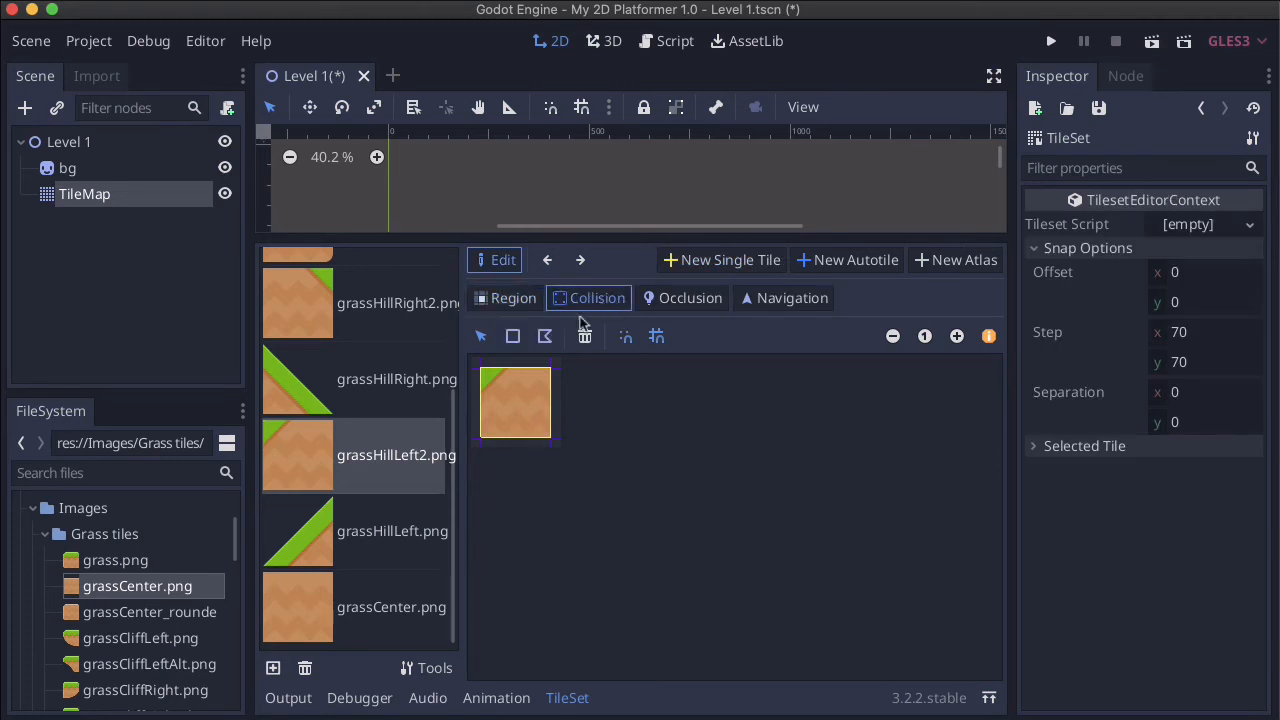
click(512, 336)
click(526, 418)
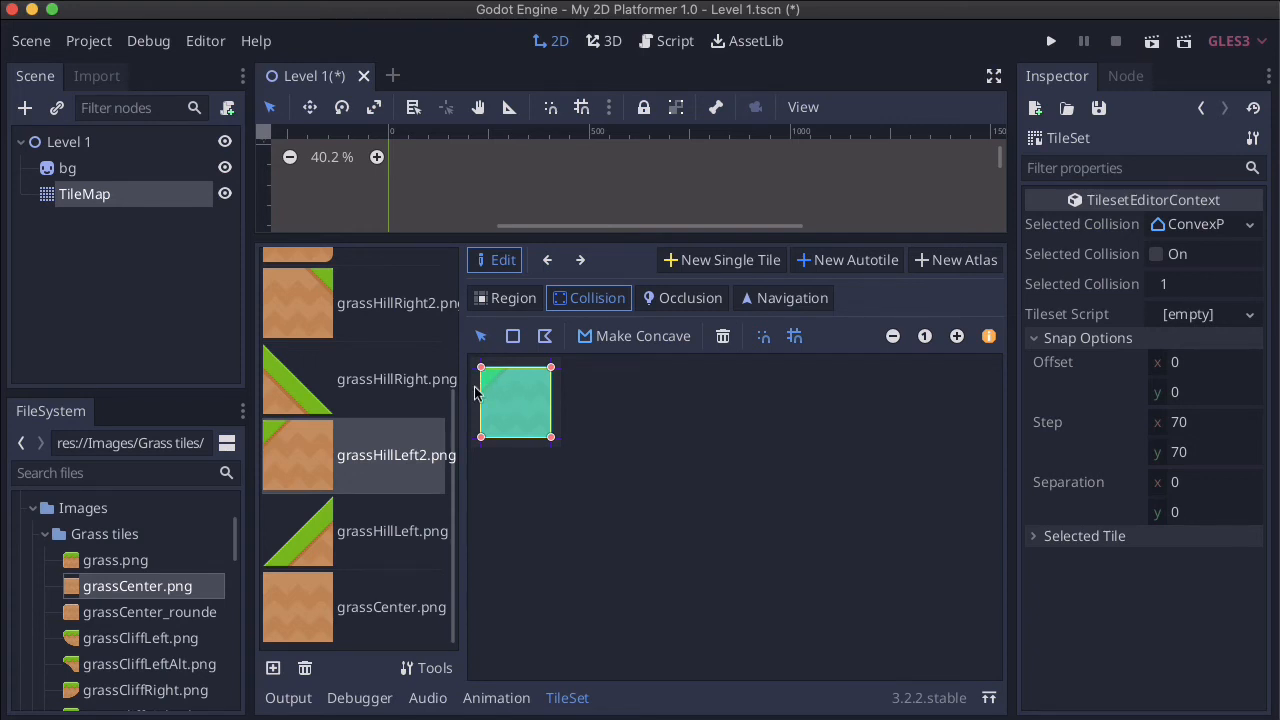
- Create a single tile from grassHillLeft.png with its region covering the whole texture
click(392, 527)
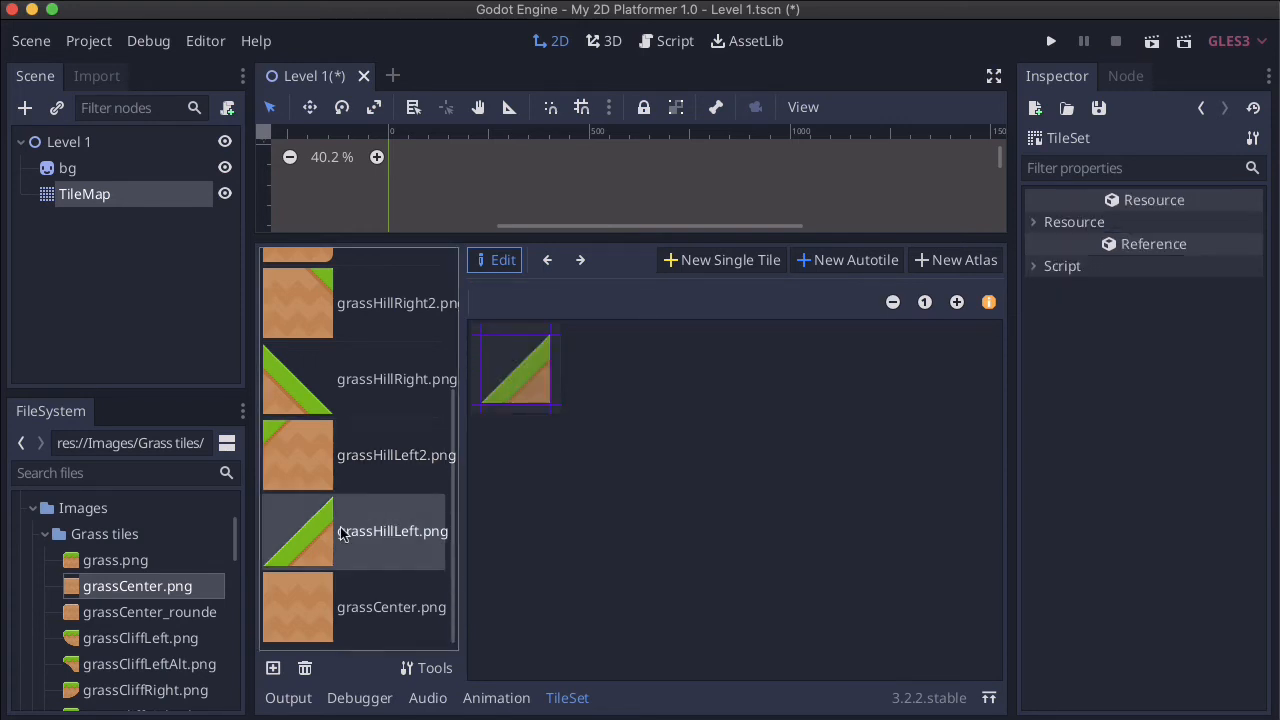
click(724, 262)
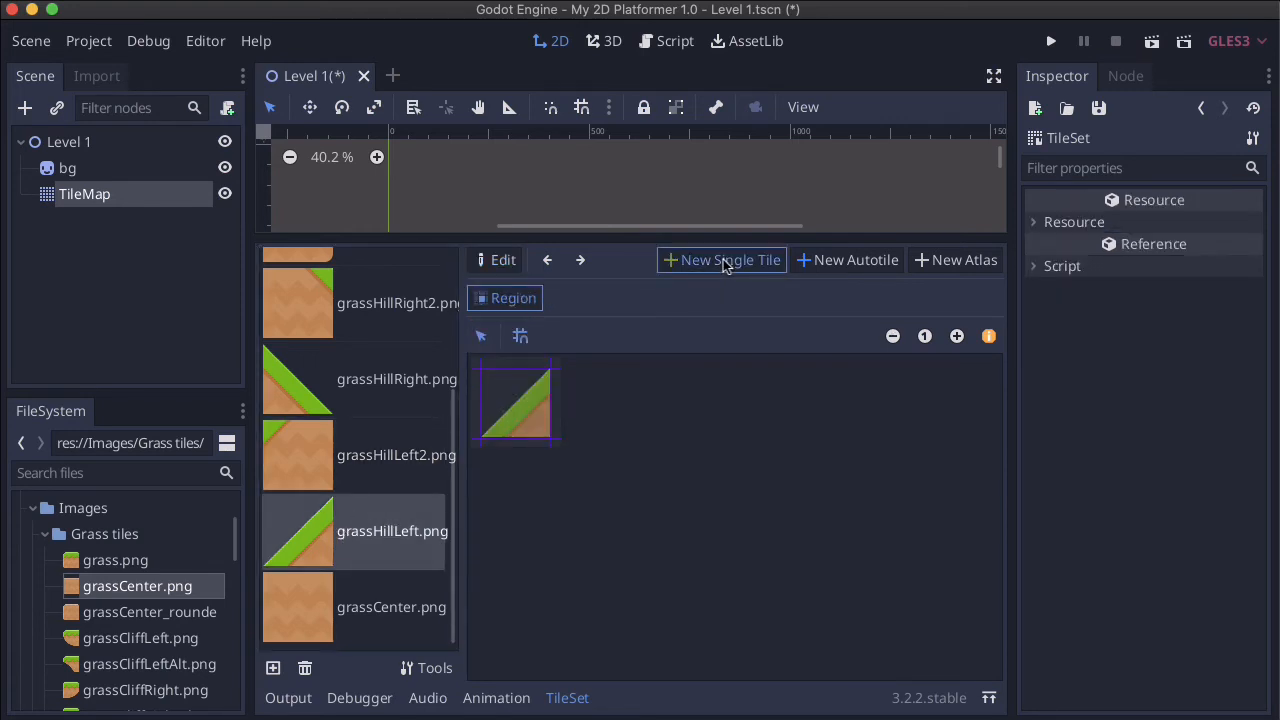
click(496, 376)
- Draw a triangular collision polygon on the grassHillLeft.png tile through its upper-right, lower-right and lower-left corners
click(600, 299)
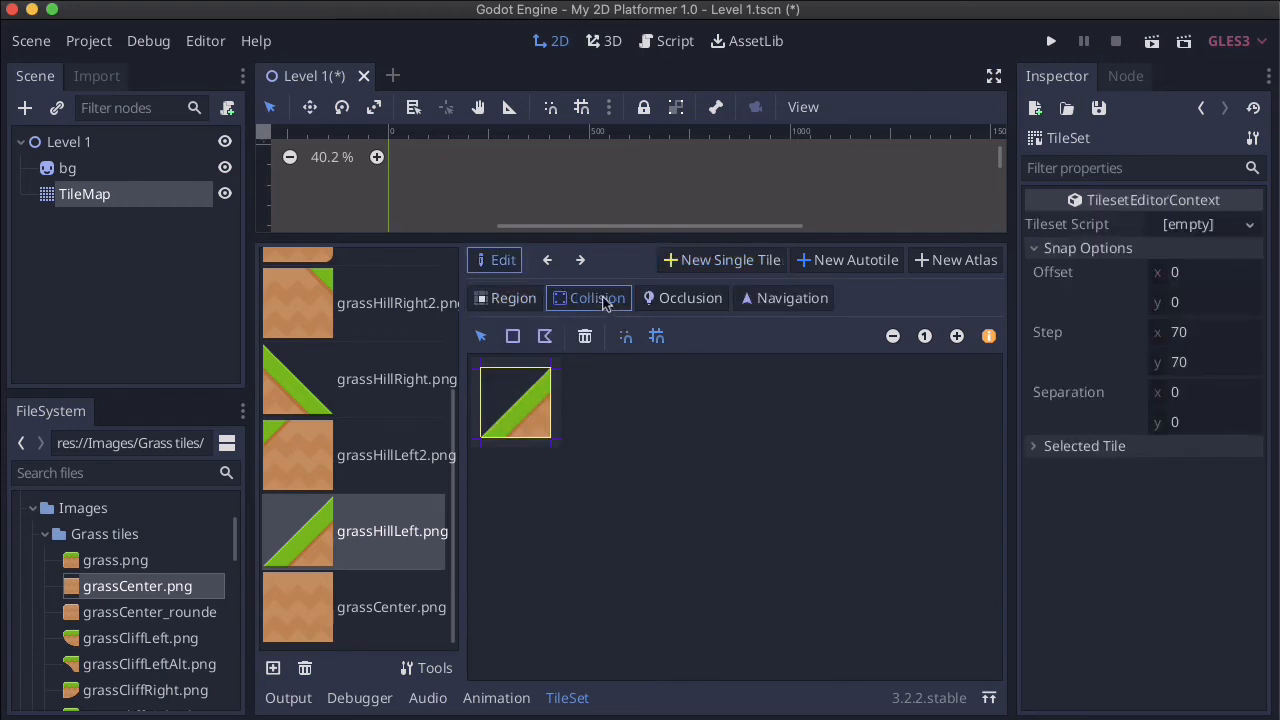
click(545, 338)
click(550, 368)
click(550, 437)
click(549, 368)
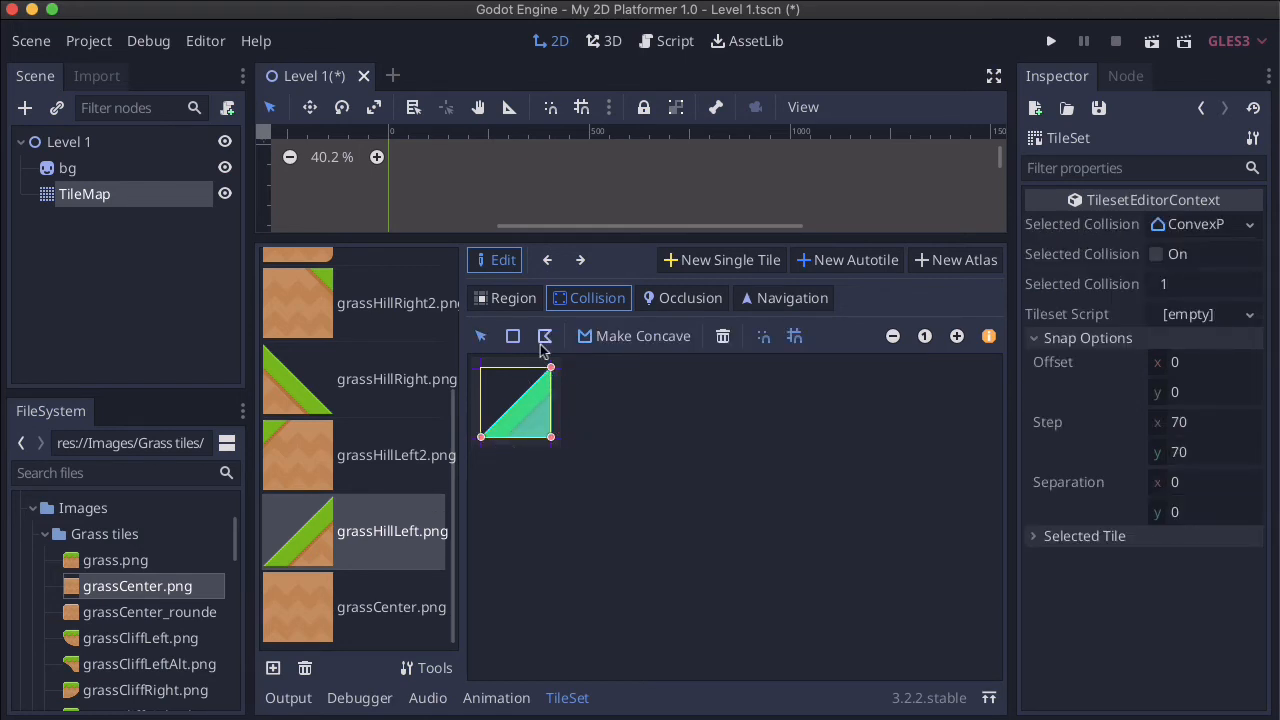
- Create a single tile from the whole grassCenter.png texture and give it a full-size rectangular collision shape
click(392, 610)
click(717, 260)
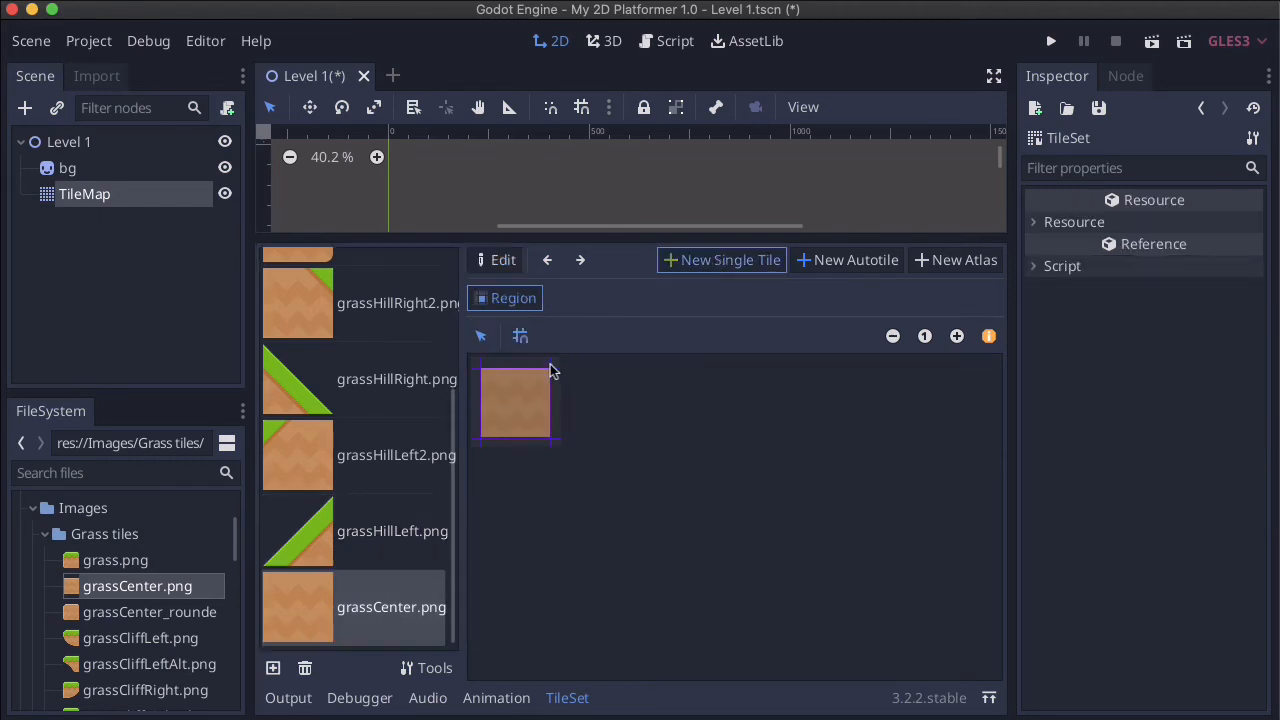
drag(492, 374, 526, 405)
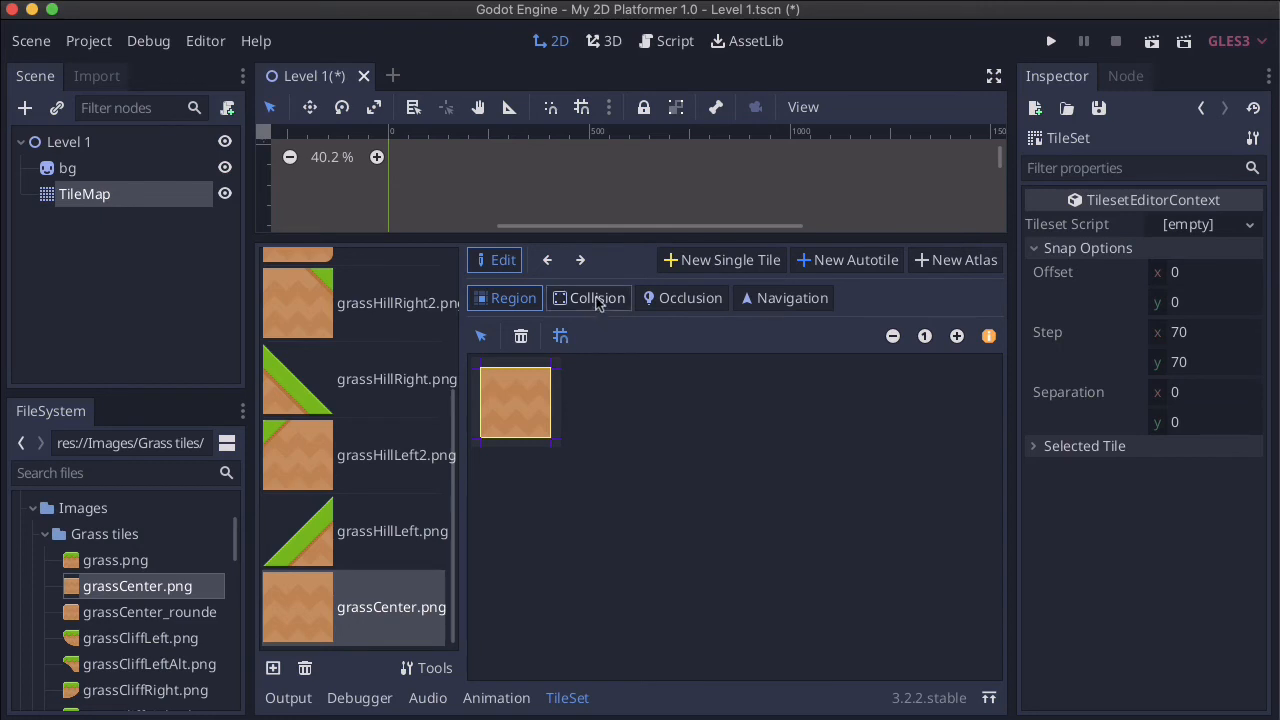
click(594, 298)
click(513, 336)
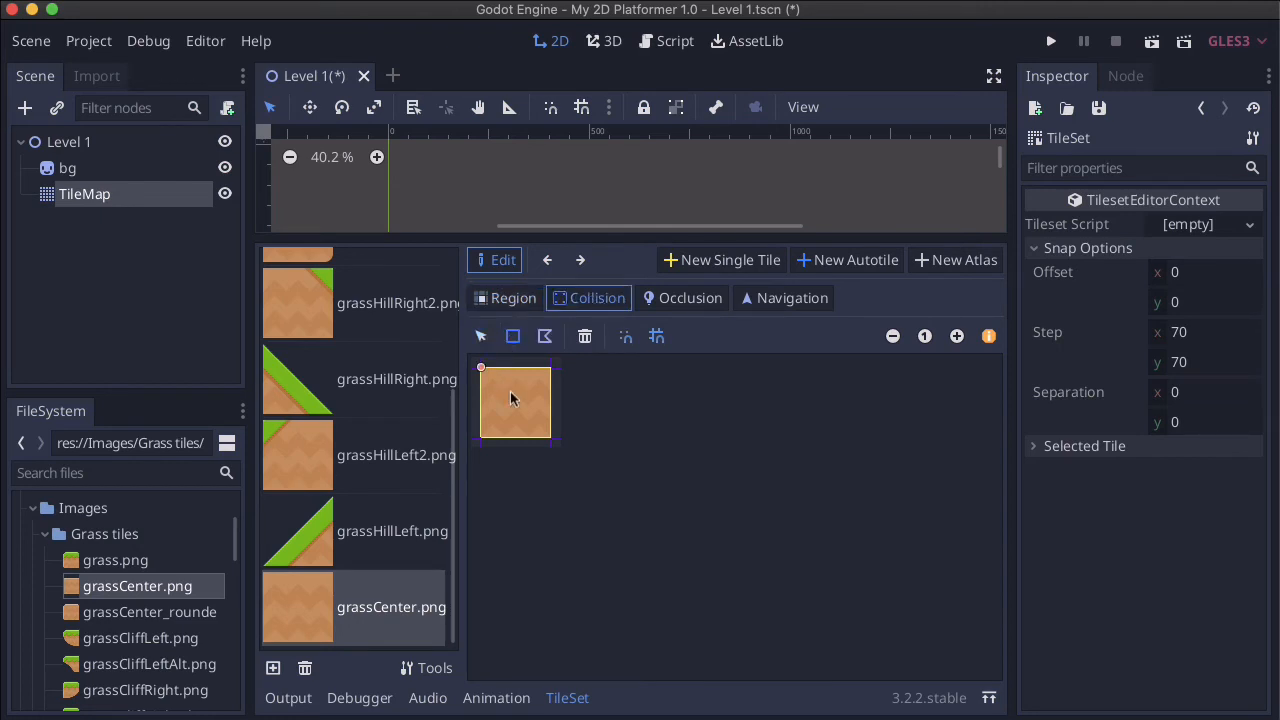
click(535, 422)
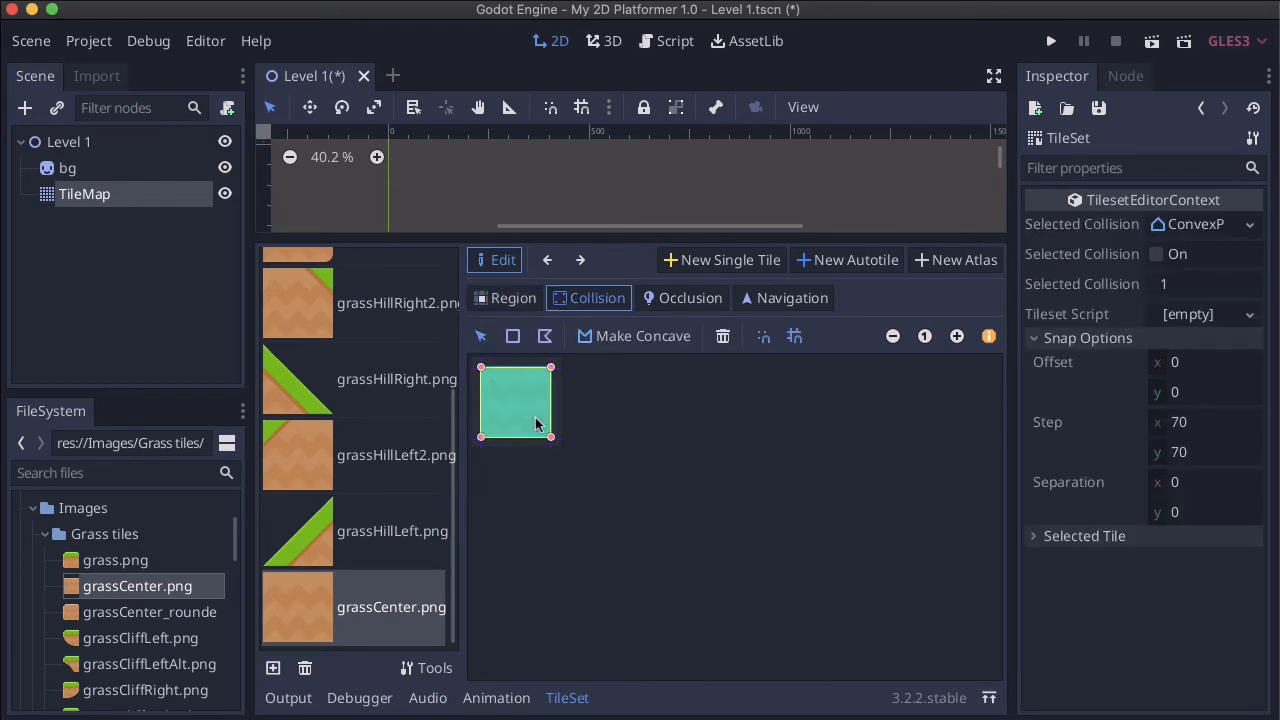
- Save all open scenes
click(36, 44)
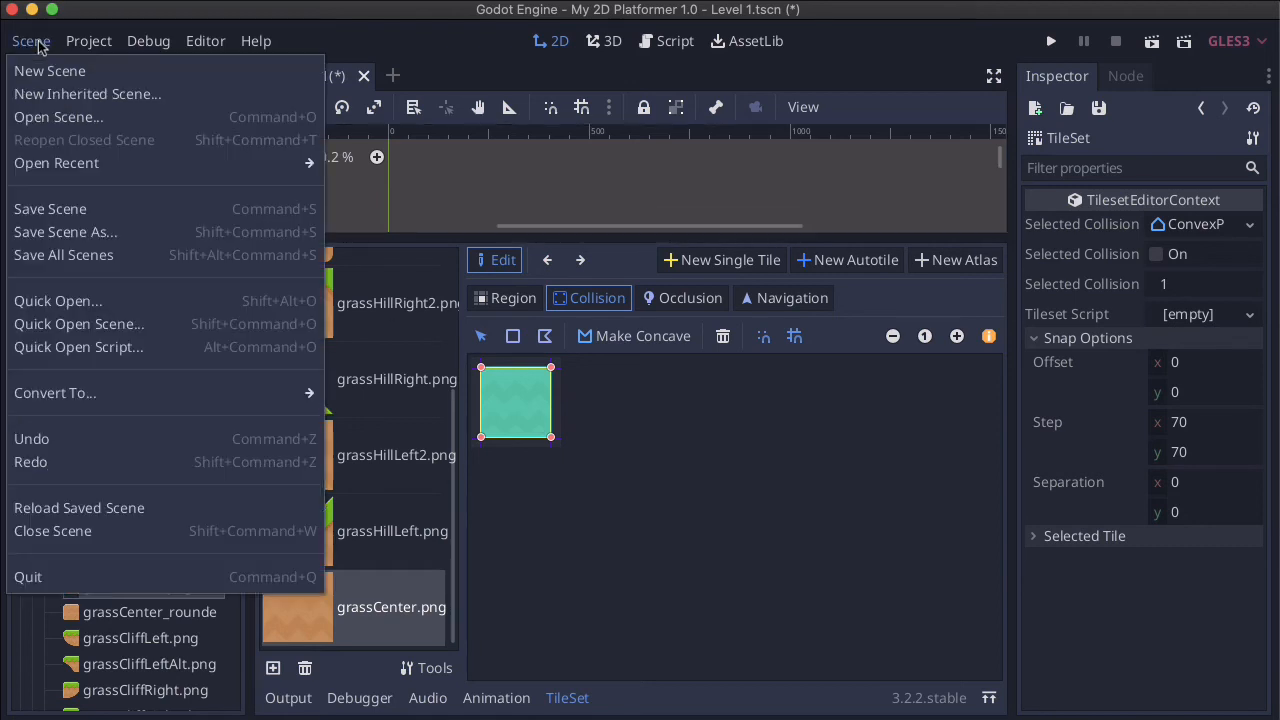
click(88, 256)
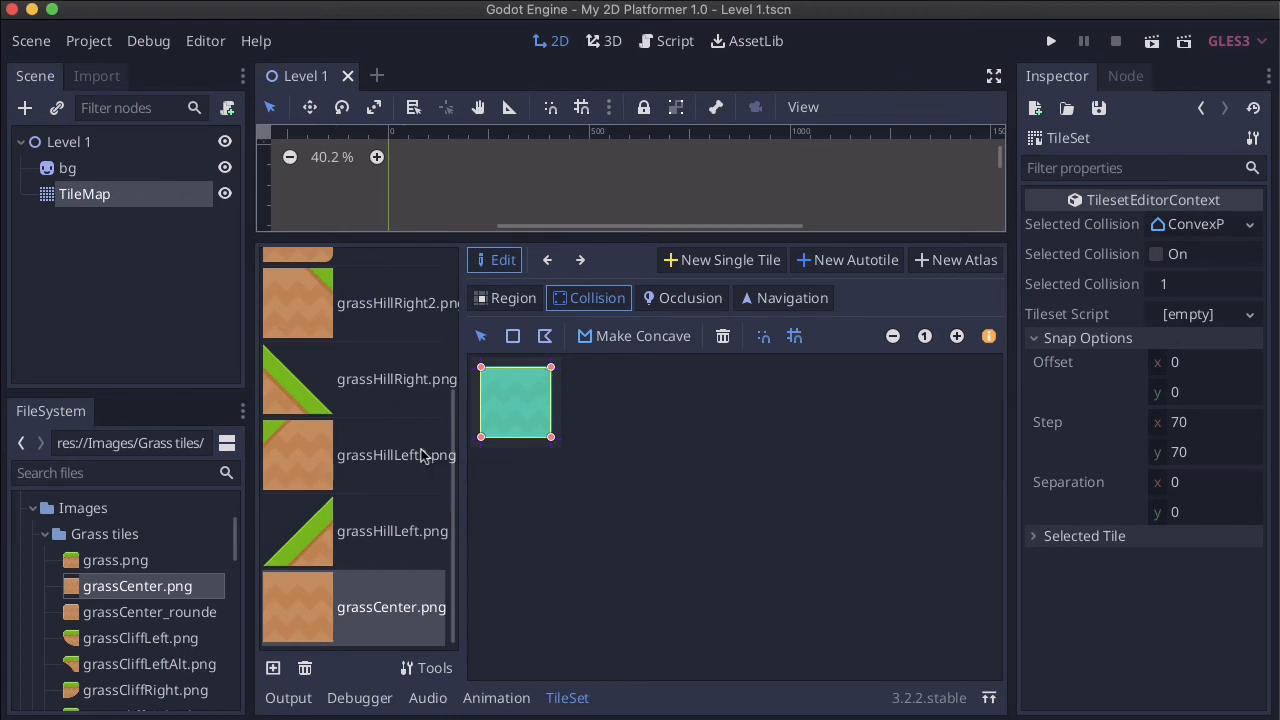
- Add the grassHalf.png texture to the TileSet and remove it again
scroll(150, 615, down, 3)
scroll(150, 615, down, 2)
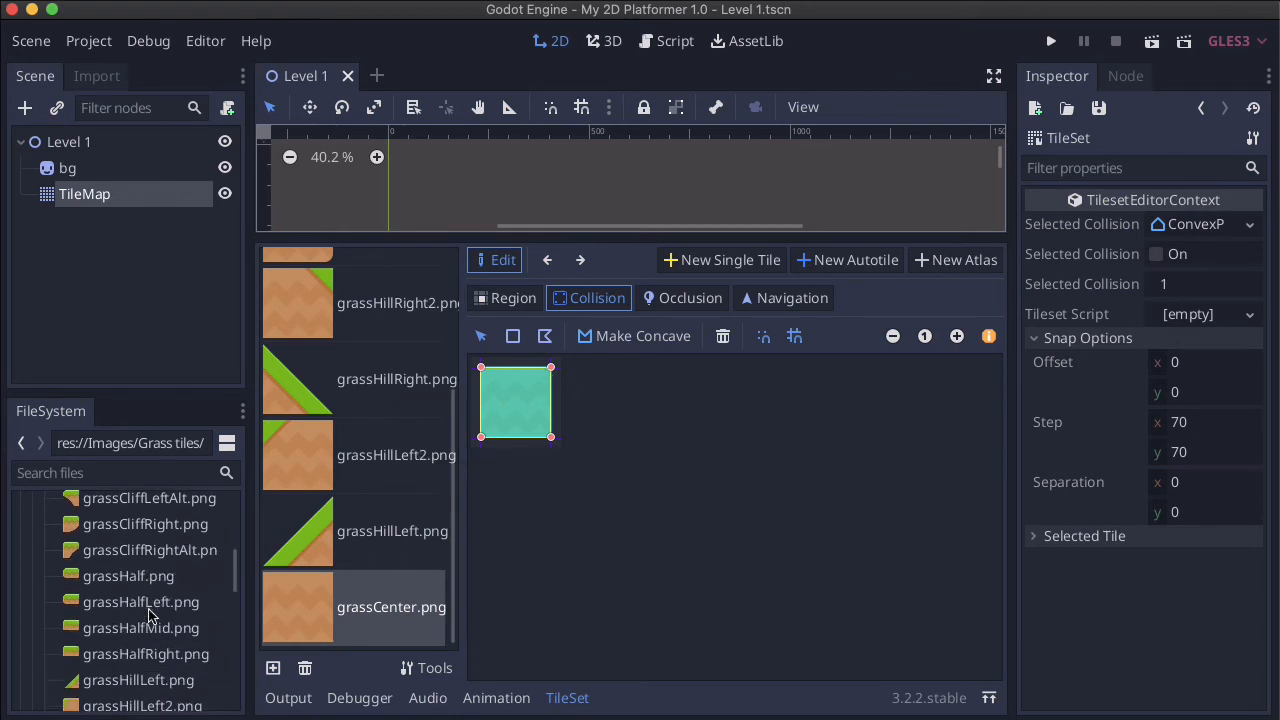
drag(120, 580, 352, 594)
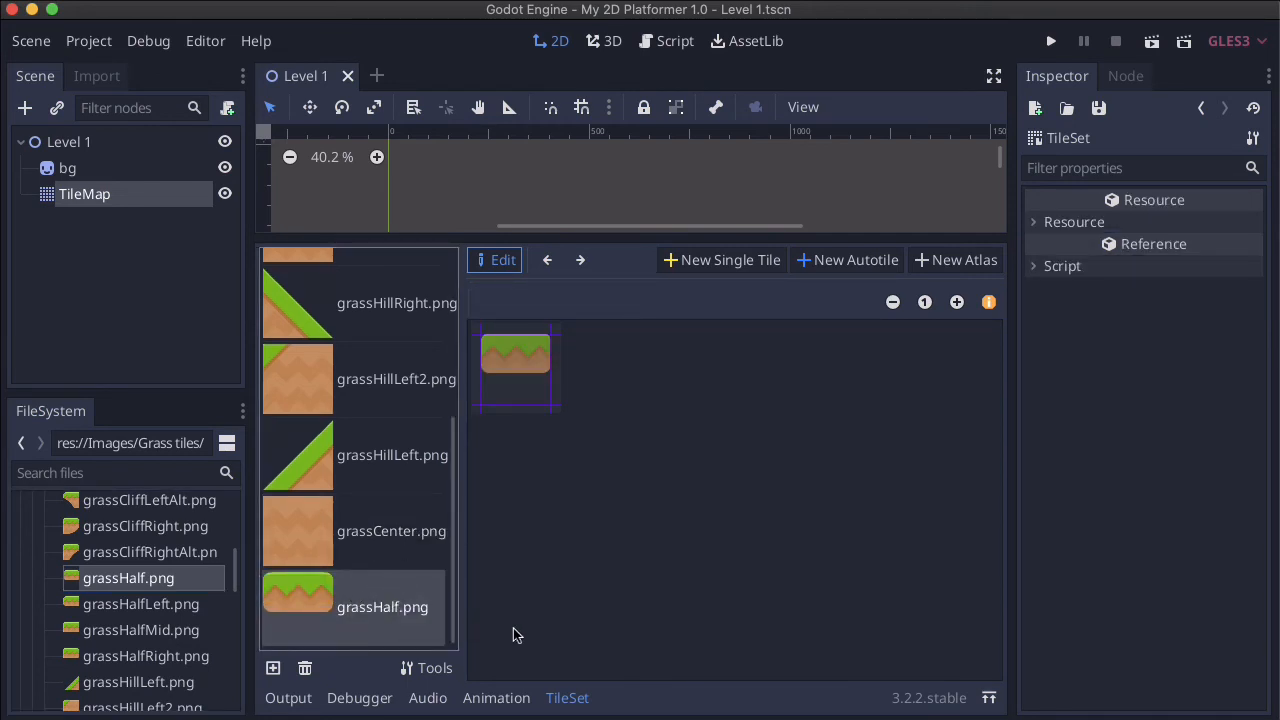
click(305, 668)
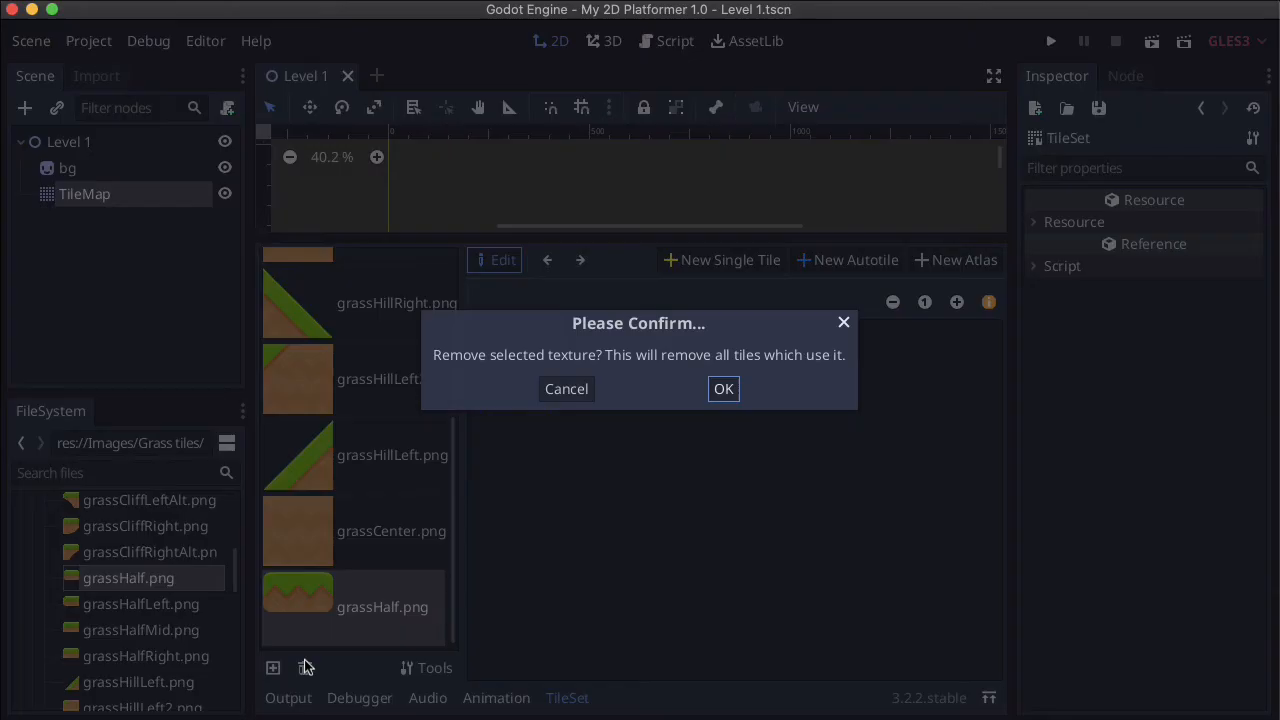
click(728, 388)
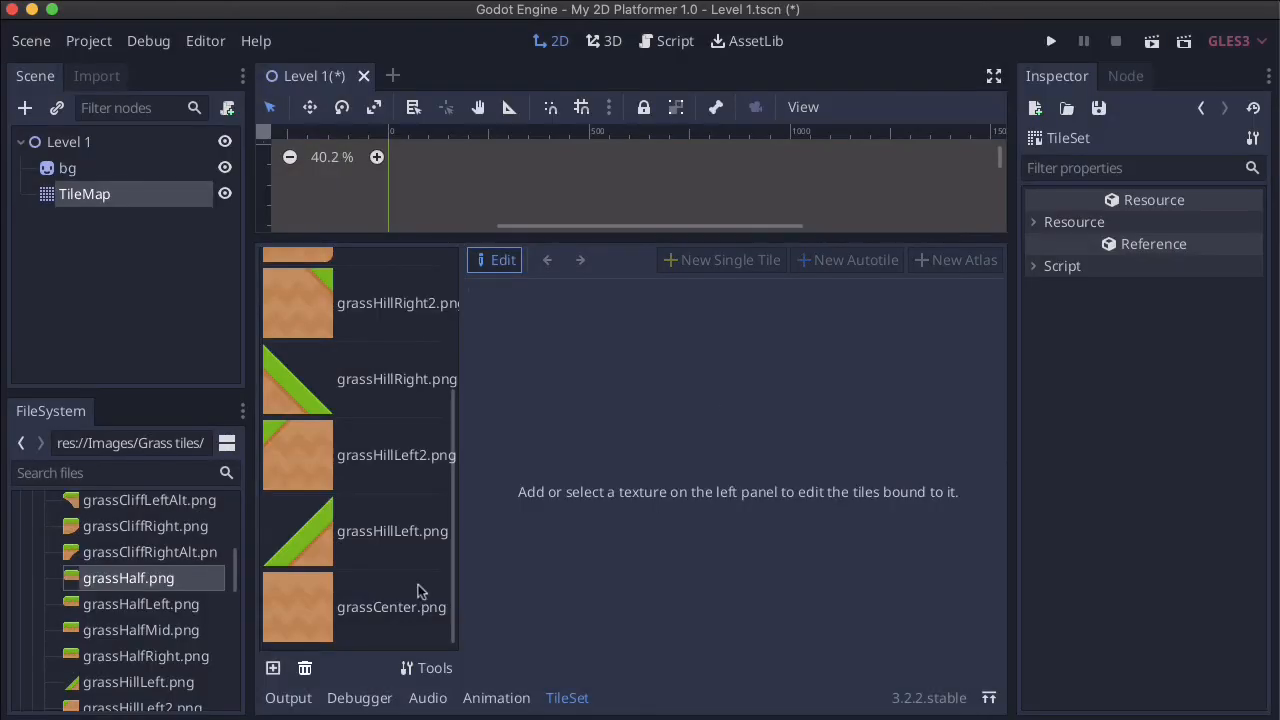
- Review the grassCenter, grassHillLeft, grassHillLeft2 and grassHillRight tiles, checking the collision shape of grassHillRight.png
click(366, 598)
click(371, 545)
click(372, 470)
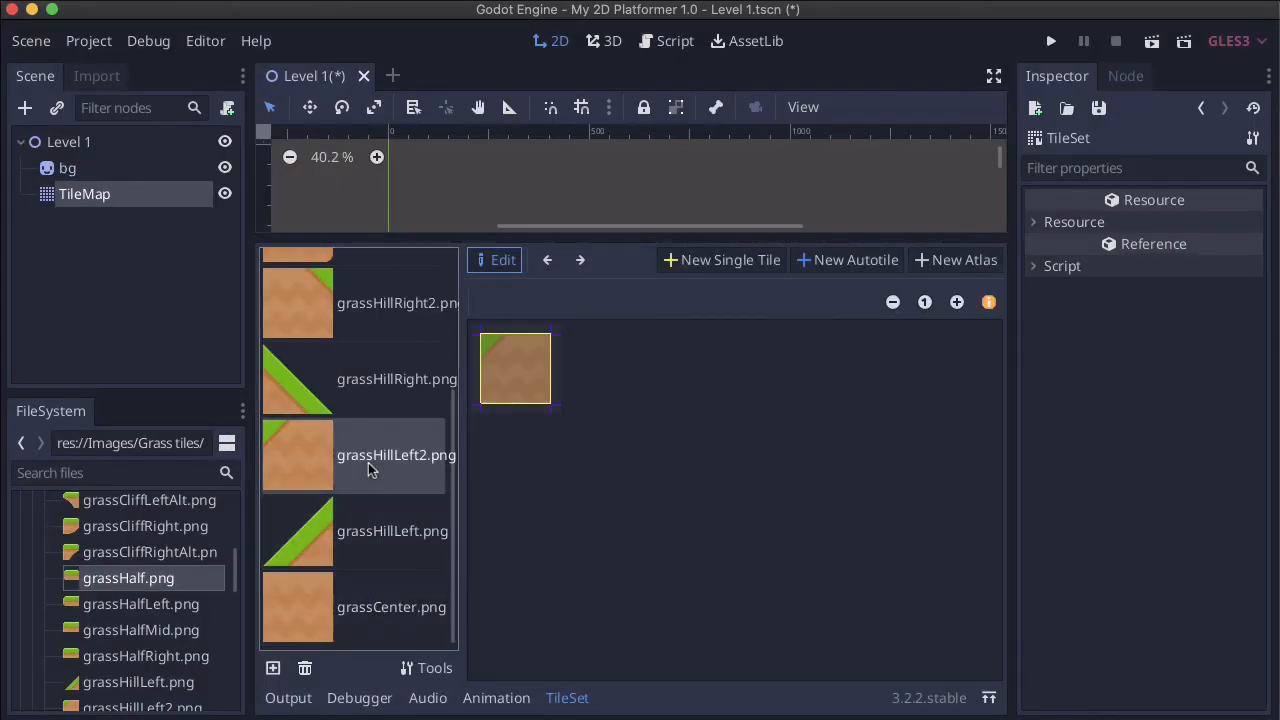
click(378, 397)
click(500, 390)
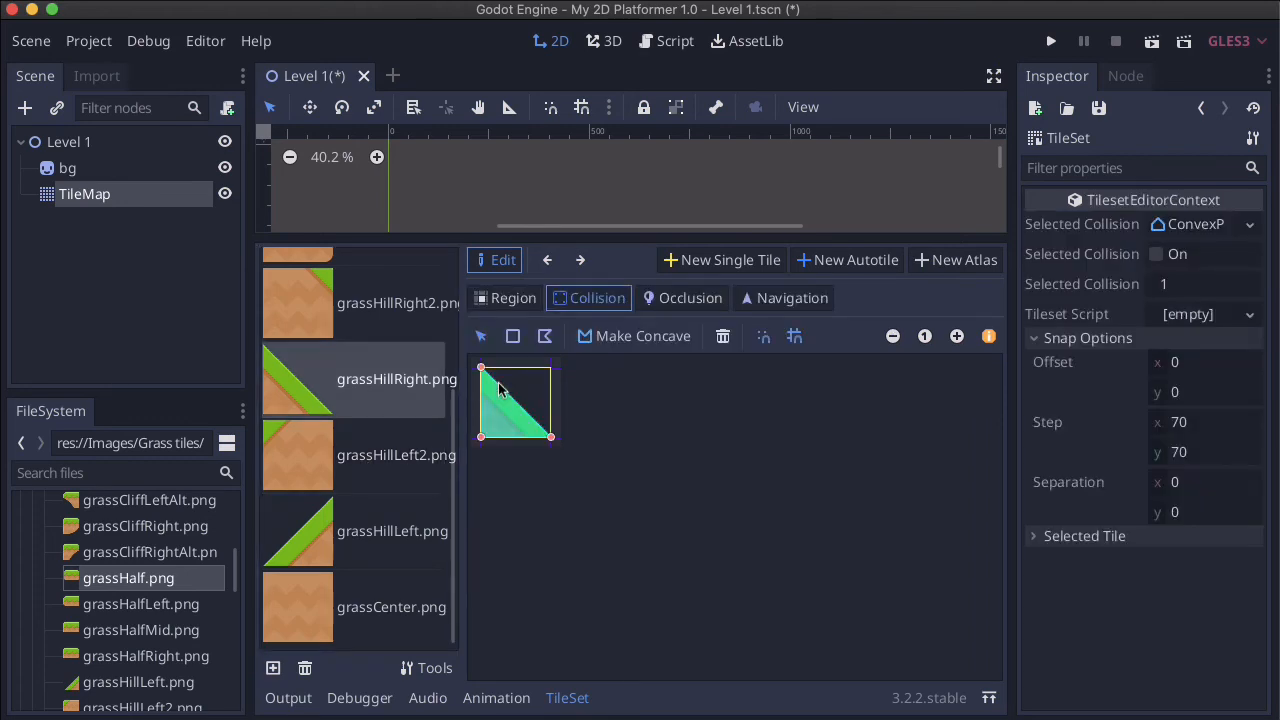
click(404, 628)
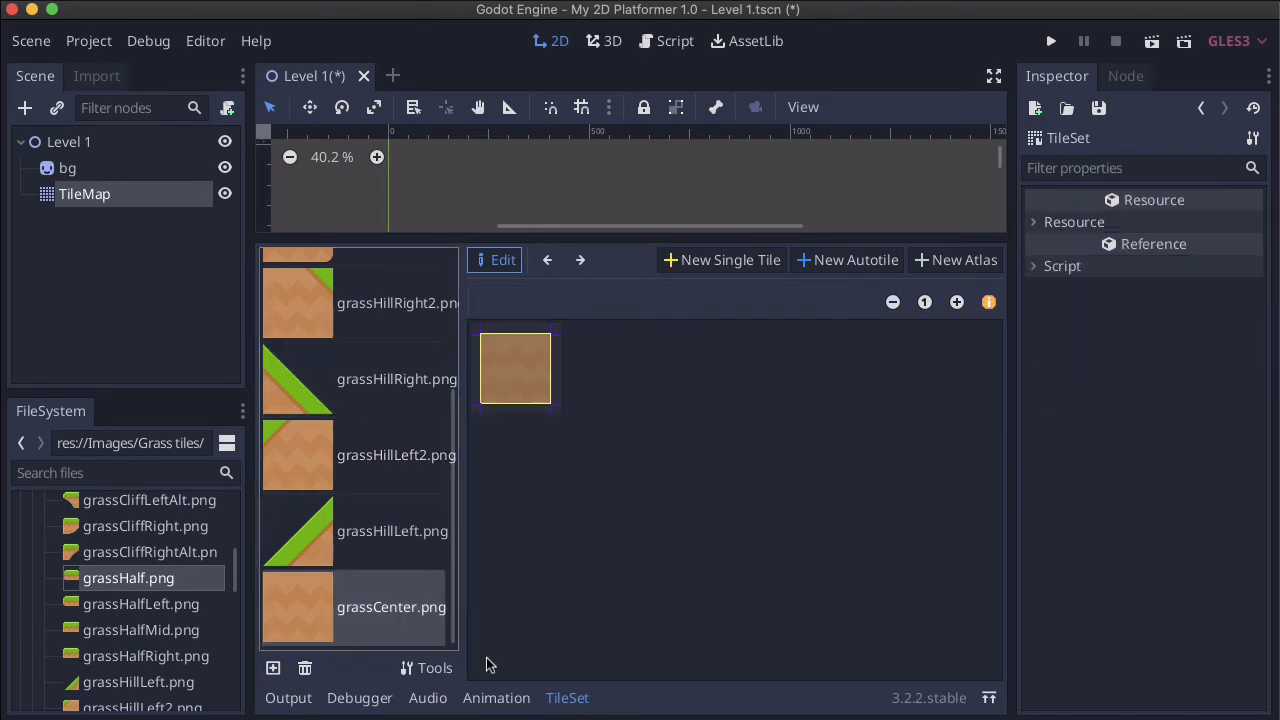
- Paint a horizontal row of grassCenter.png tiles, 13 cells wide, across the lower part of the background in the TileMap
click(572, 697)
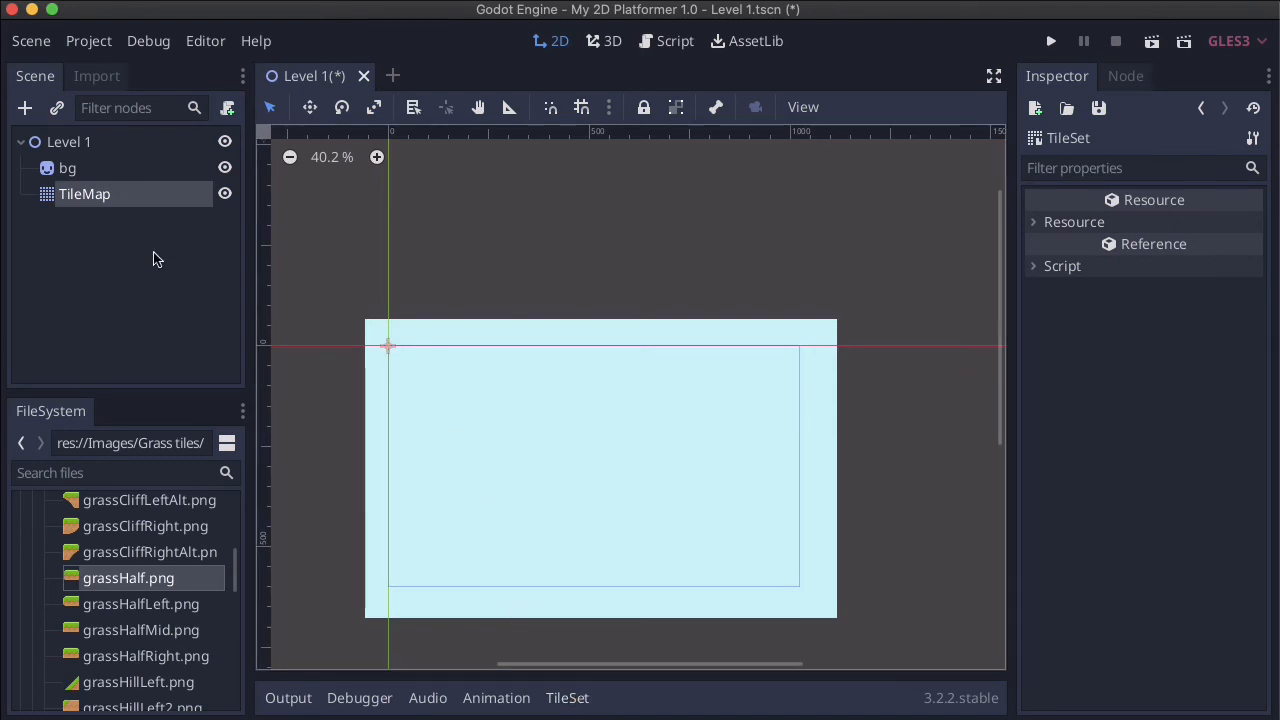
click(88, 200)
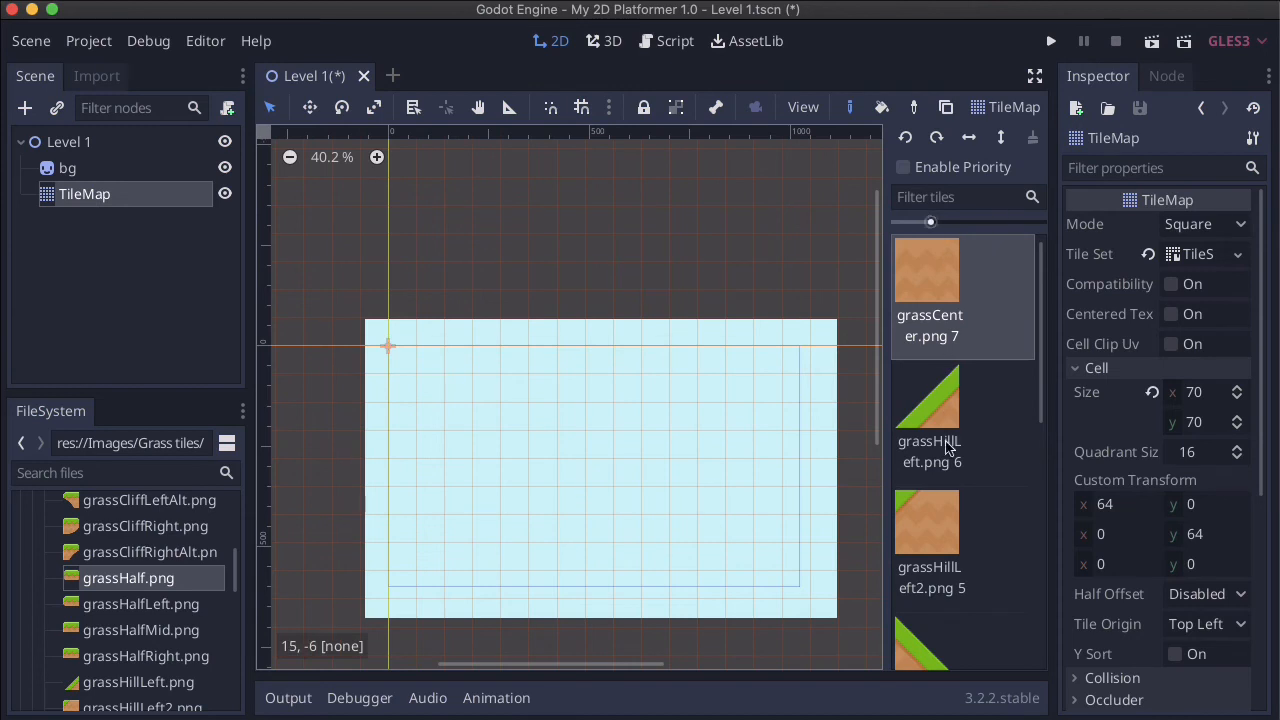
scroll(950, 574, down, 5)
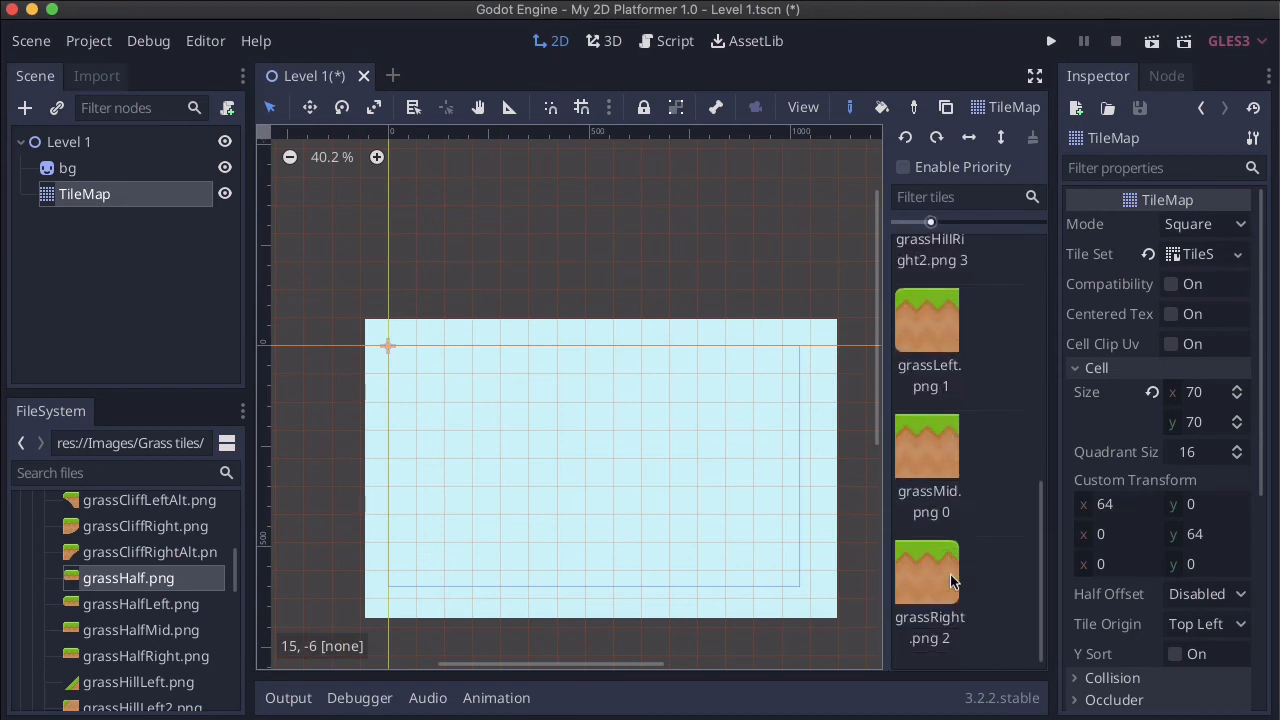
scroll(950, 574, up, 3)
scroll(950, 574, up, 2)
click(922, 256)
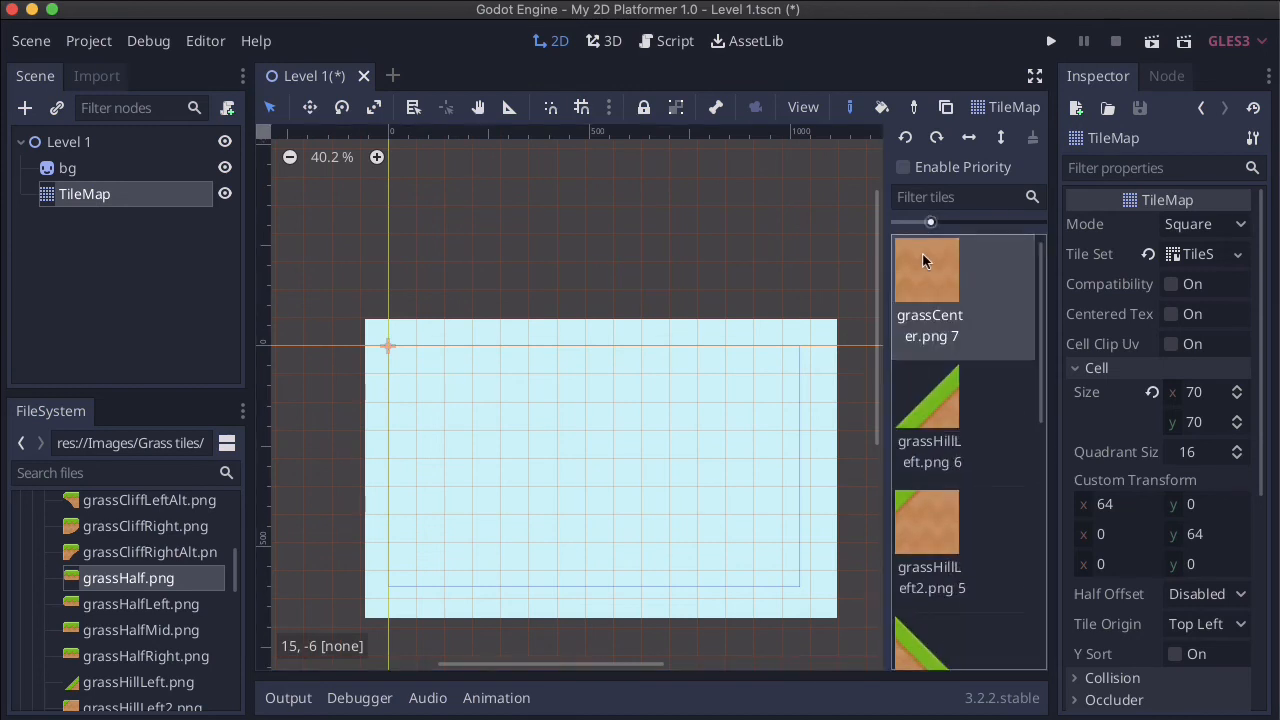
drag(432, 492, 768, 497)
- Paint a 13-cell row of grassMid.png tiles directly on top of the grassCenter row
scroll(955, 526, down, 5)
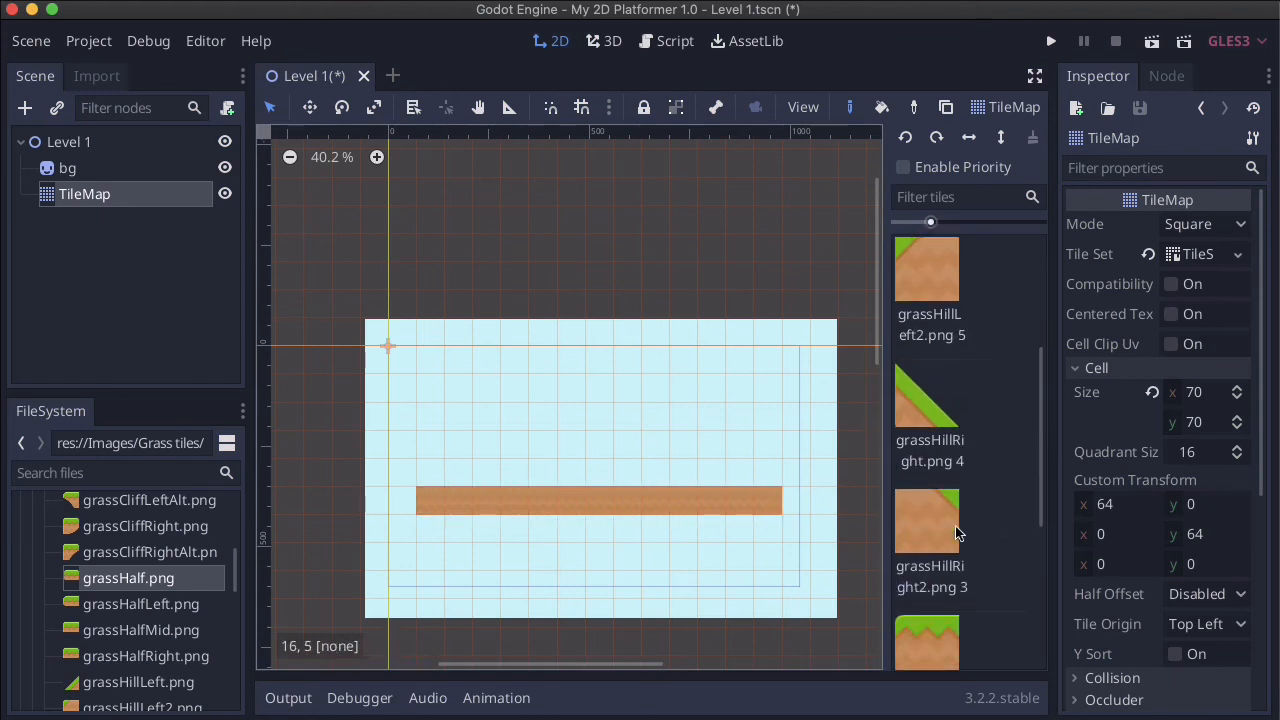
click(931, 478)
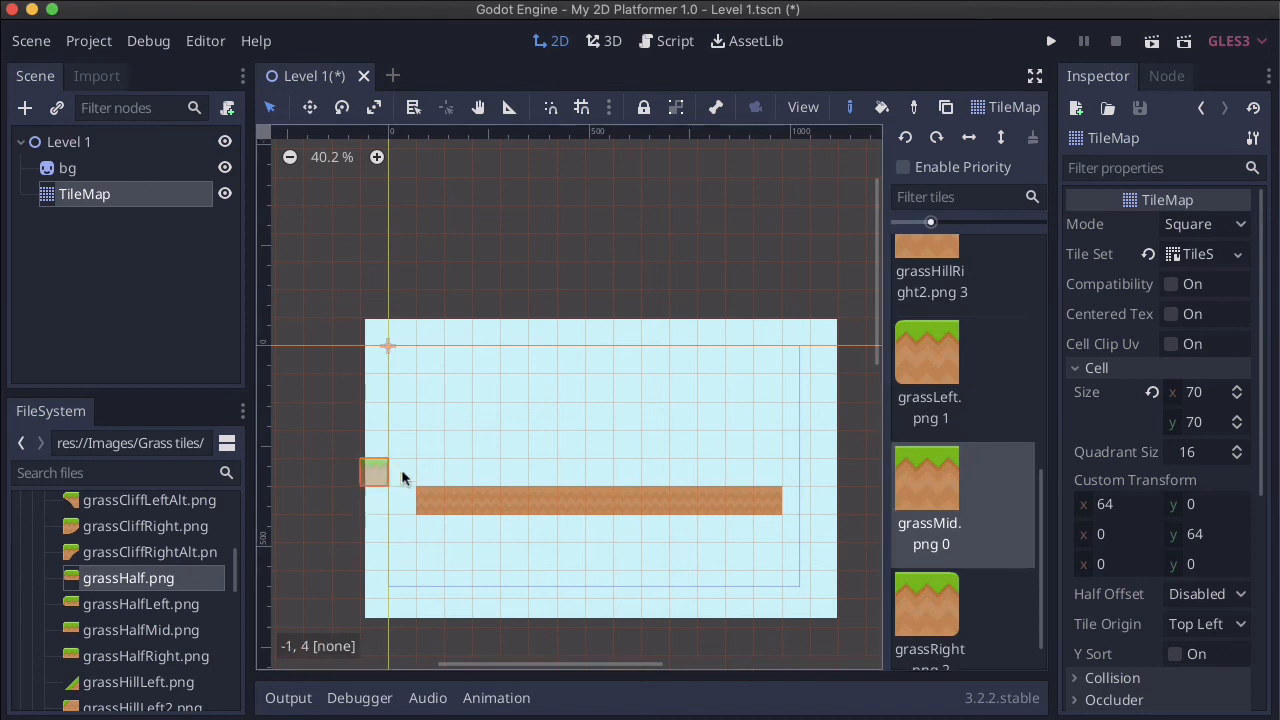
drag(401, 469, 757, 463)
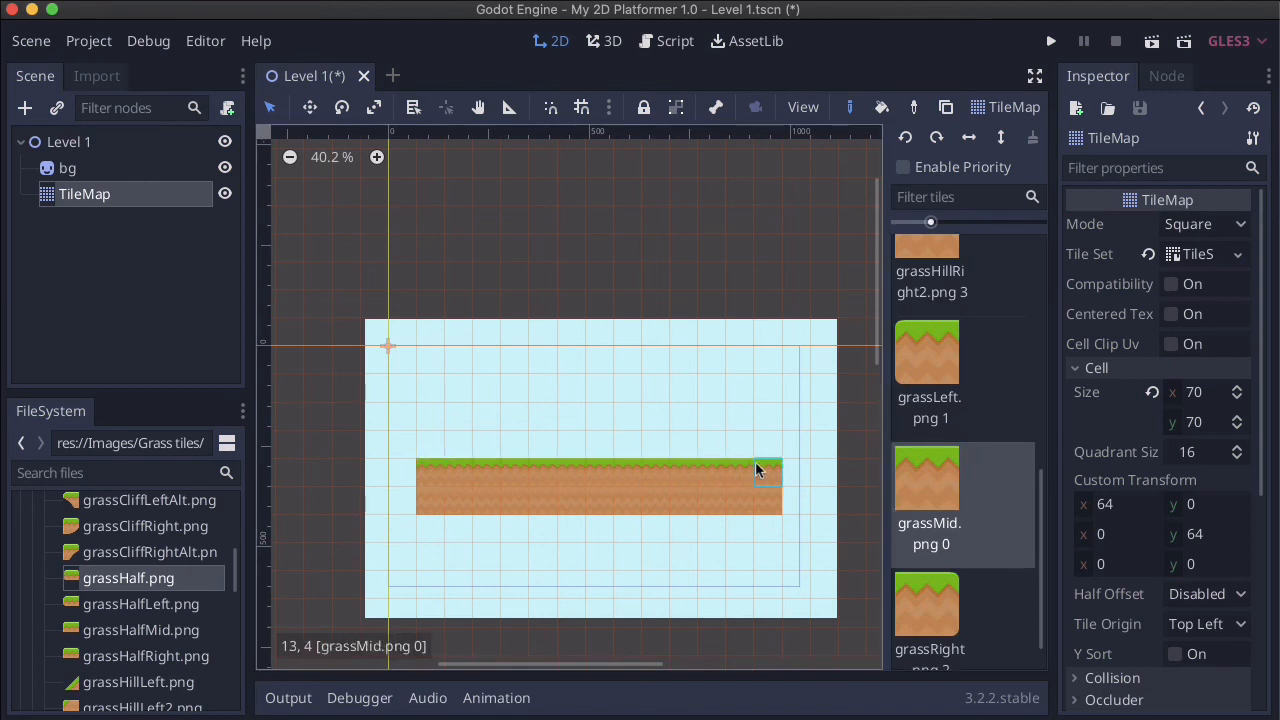
- Replace the upper row's first tile with grassHillLeft2.png and its last tile with grassHillRight2.png
scroll(983, 426, up, 3)
scroll(983, 423, up, 2)
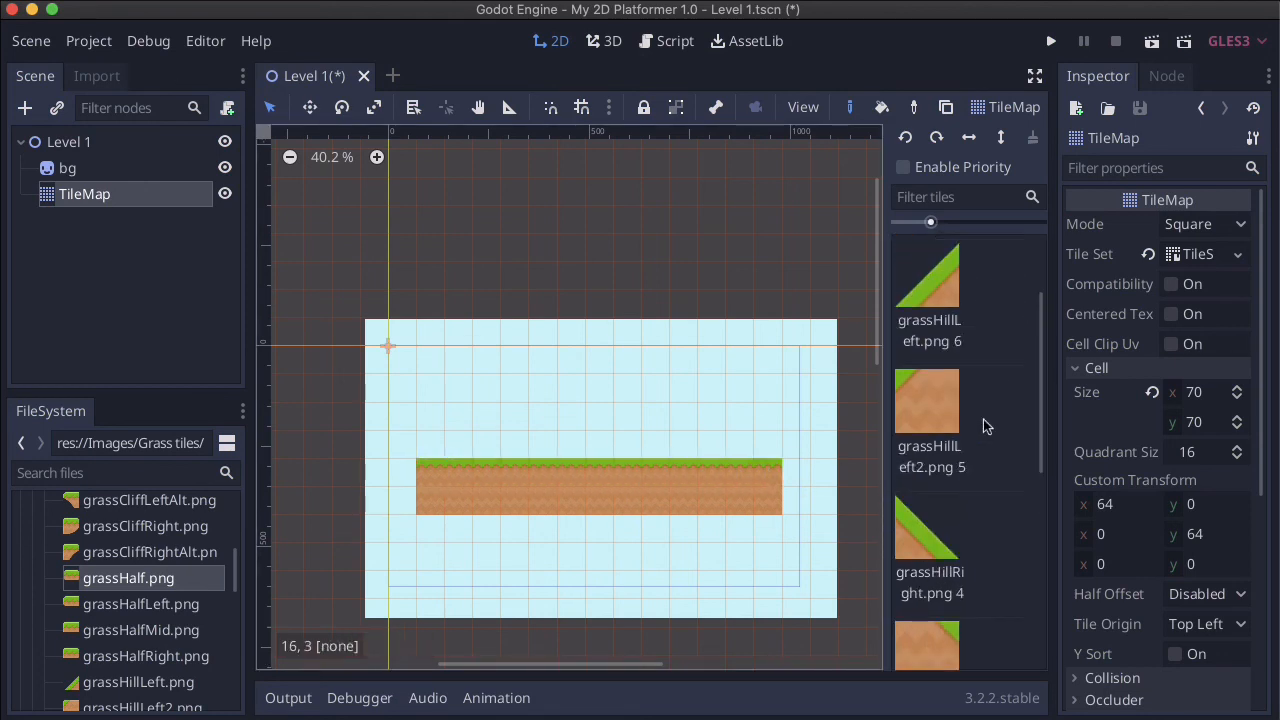
click(917, 402)
click(430, 467)
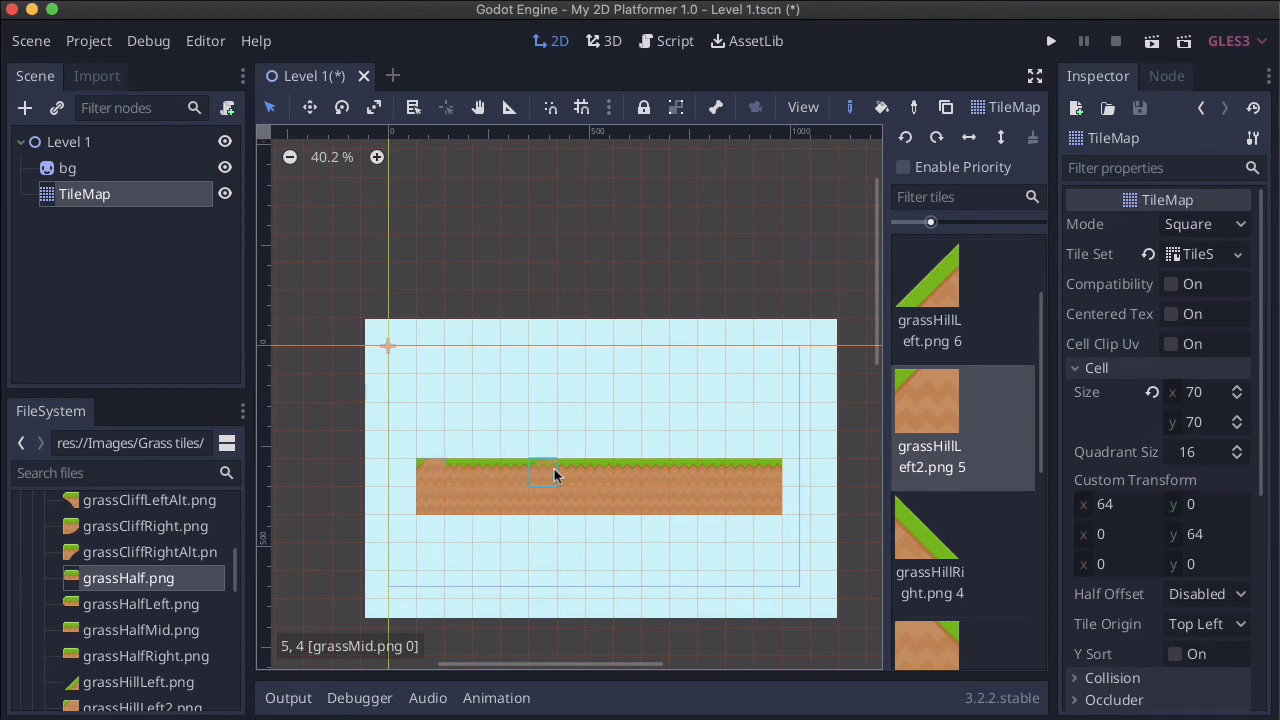
click(925, 627)
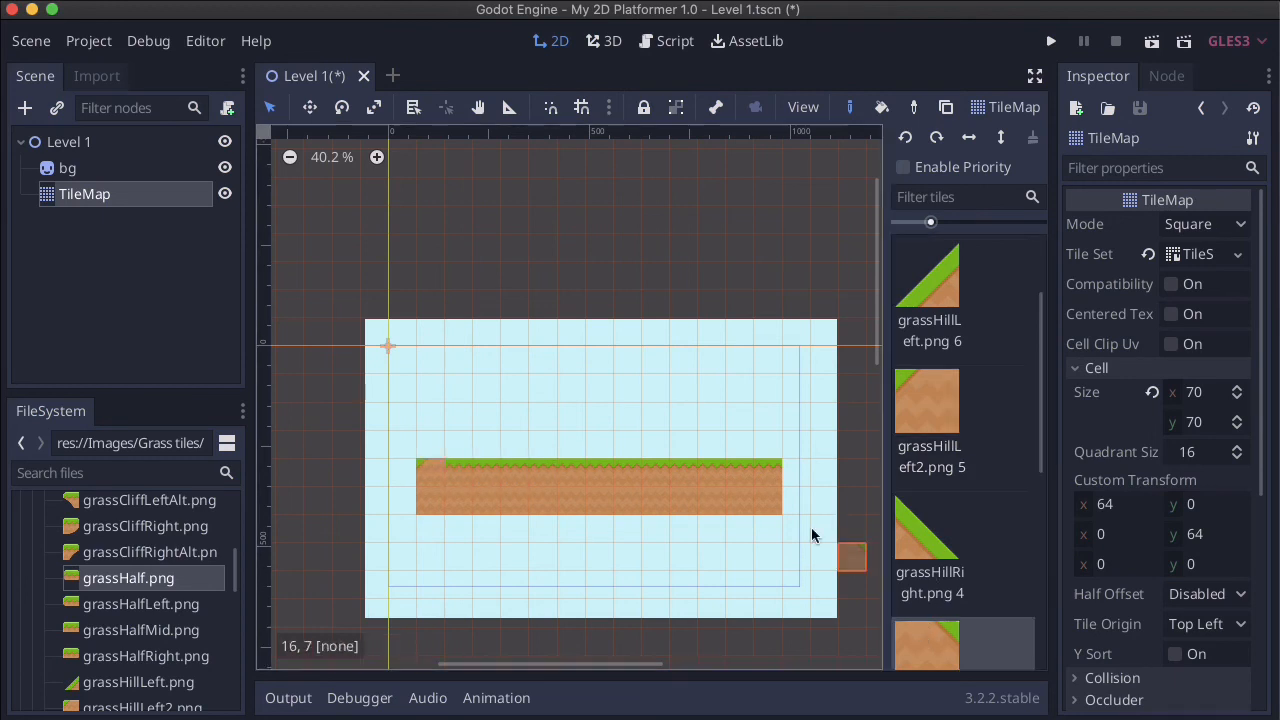
click(769, 465)
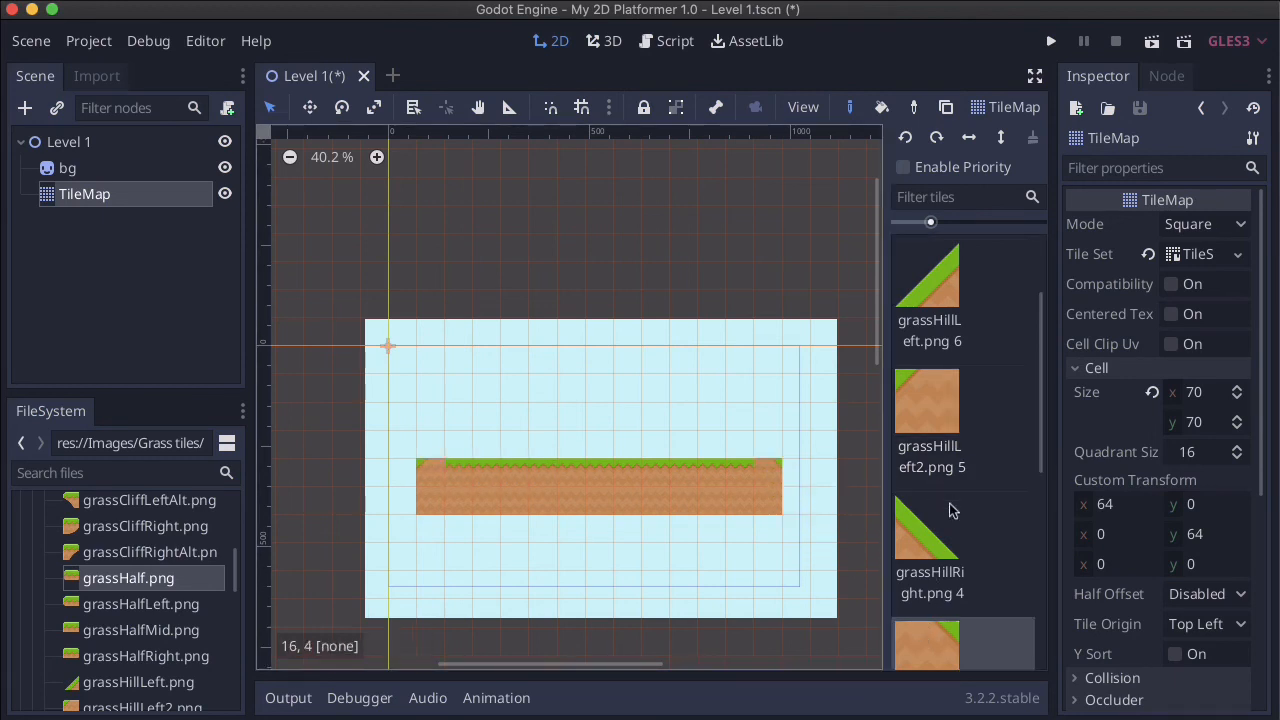
- Paint a diagonal slope of grassHillLeft.png tiles from cell 1, 3 up to cell 3, 1 and erase the stray tiles beside it
click(928, 285)
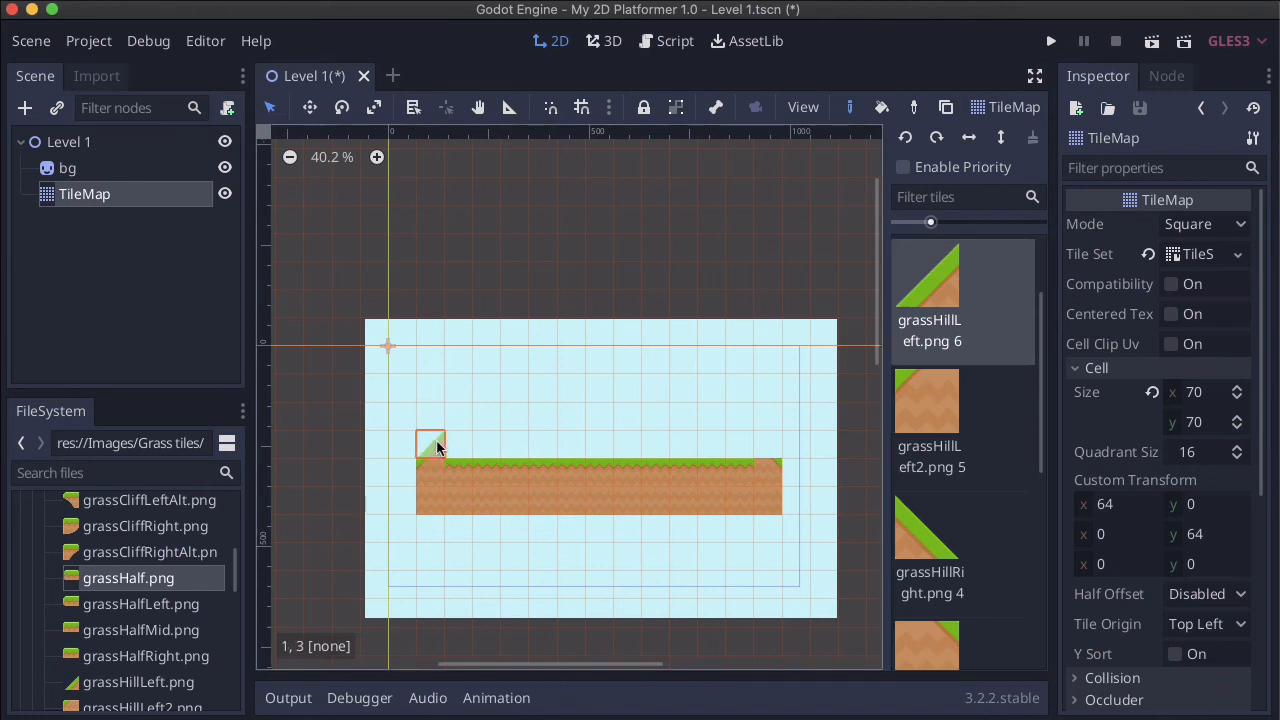
drag(437, 447, 449, 438)
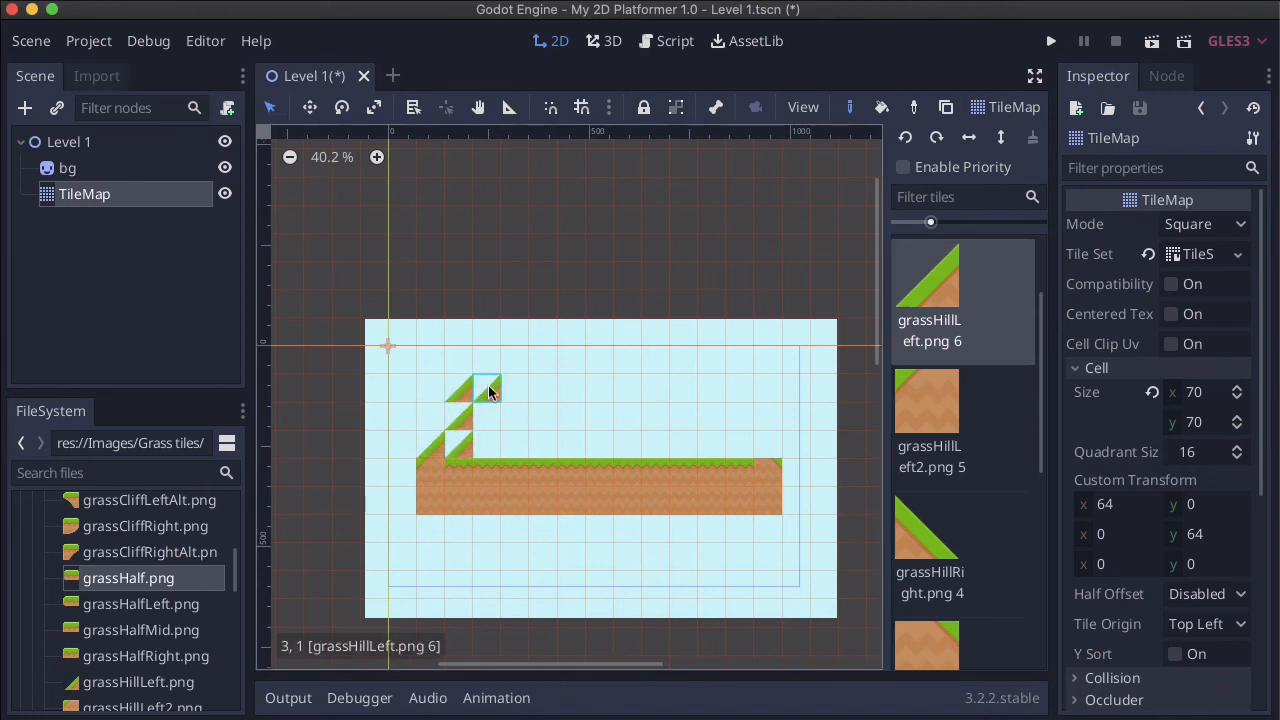
right_click(462, 388)
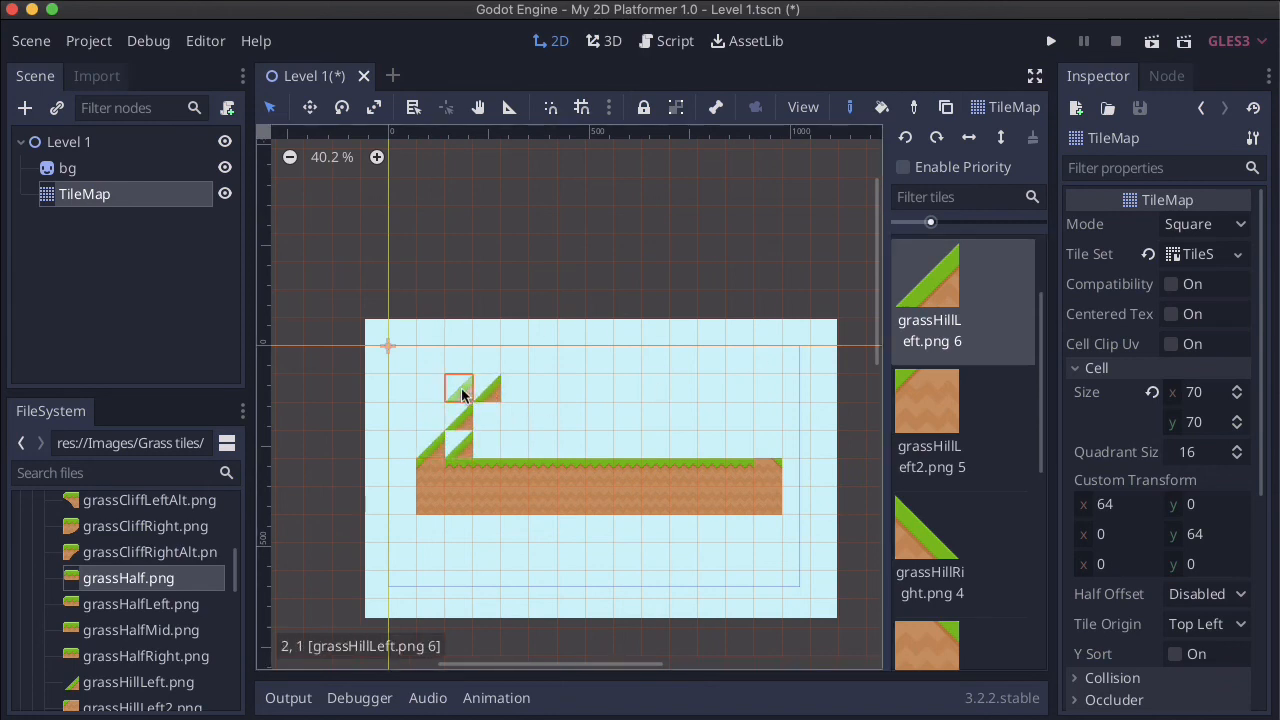
click(466, 448)
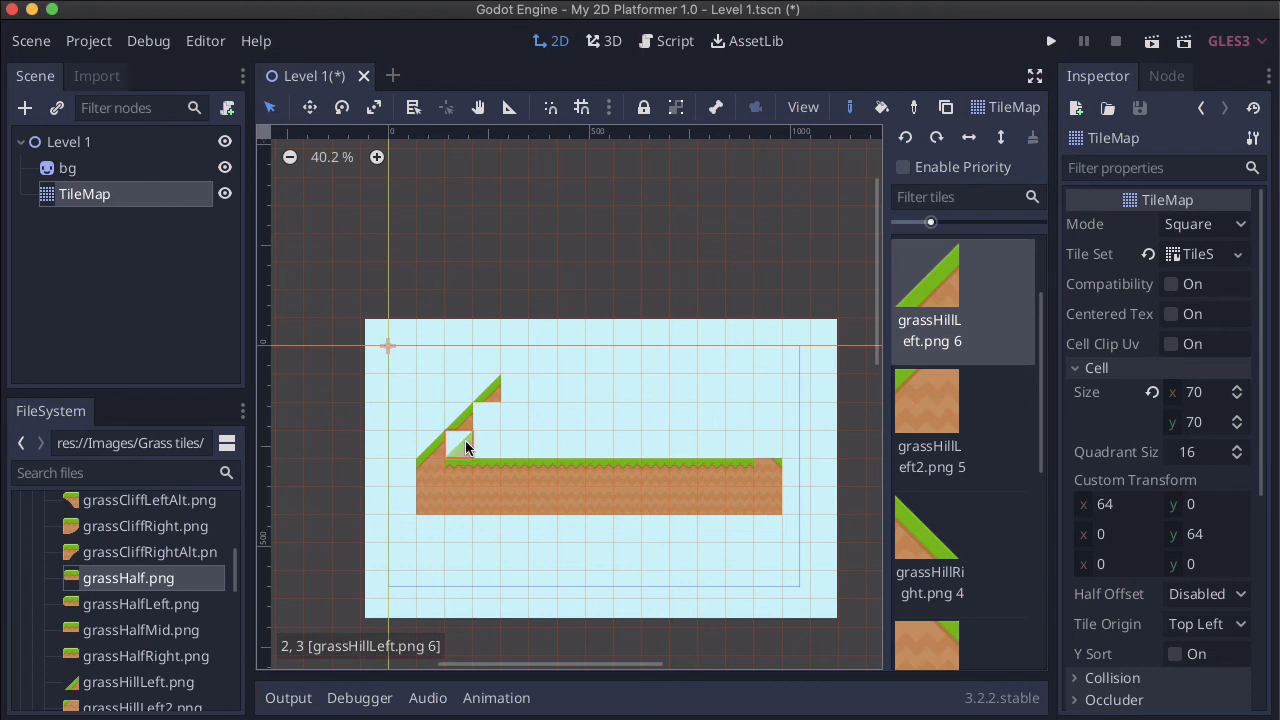
- Place grassHillLeft2.png tiles beneath the slope at cells 2, 3 and 3, 2
click(928, 400)
click(458, 446)
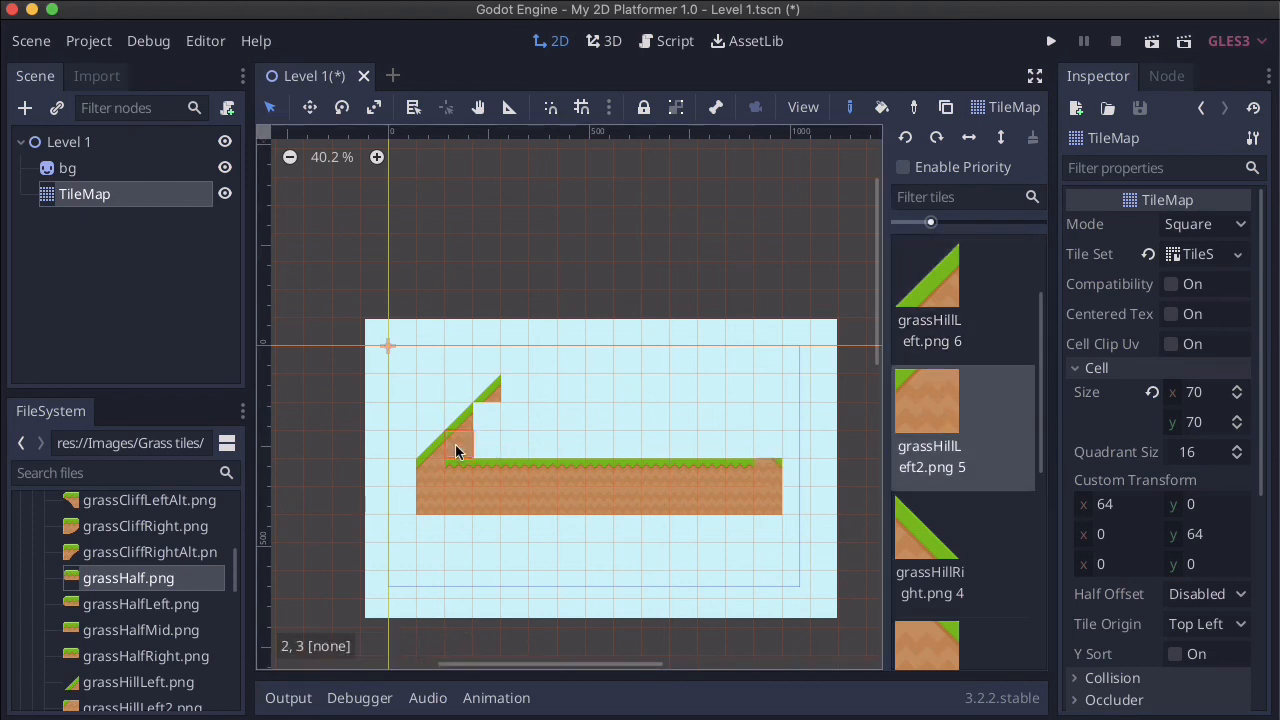
click(489, 406)
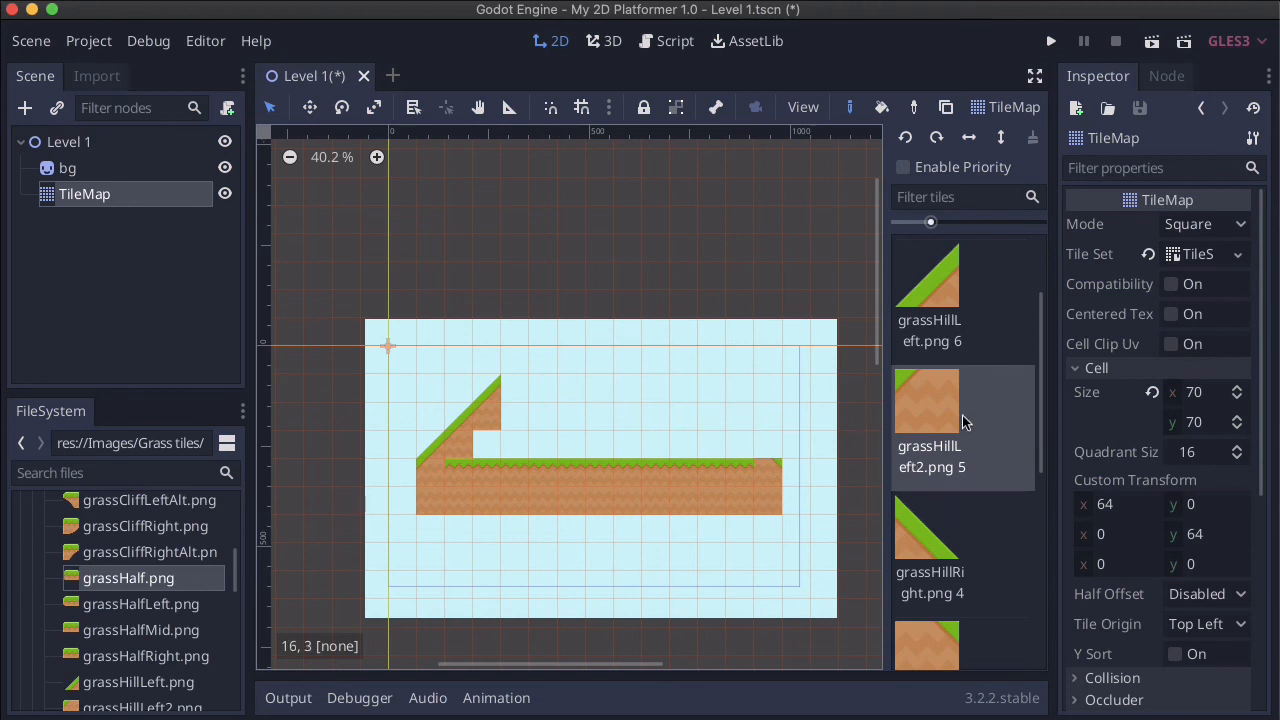
- Fill the two rows above the base, from beneath the slope to the block's right end, with grassCenter.png tiles
scroll(962, 410, up, 2)
click(925, 281)
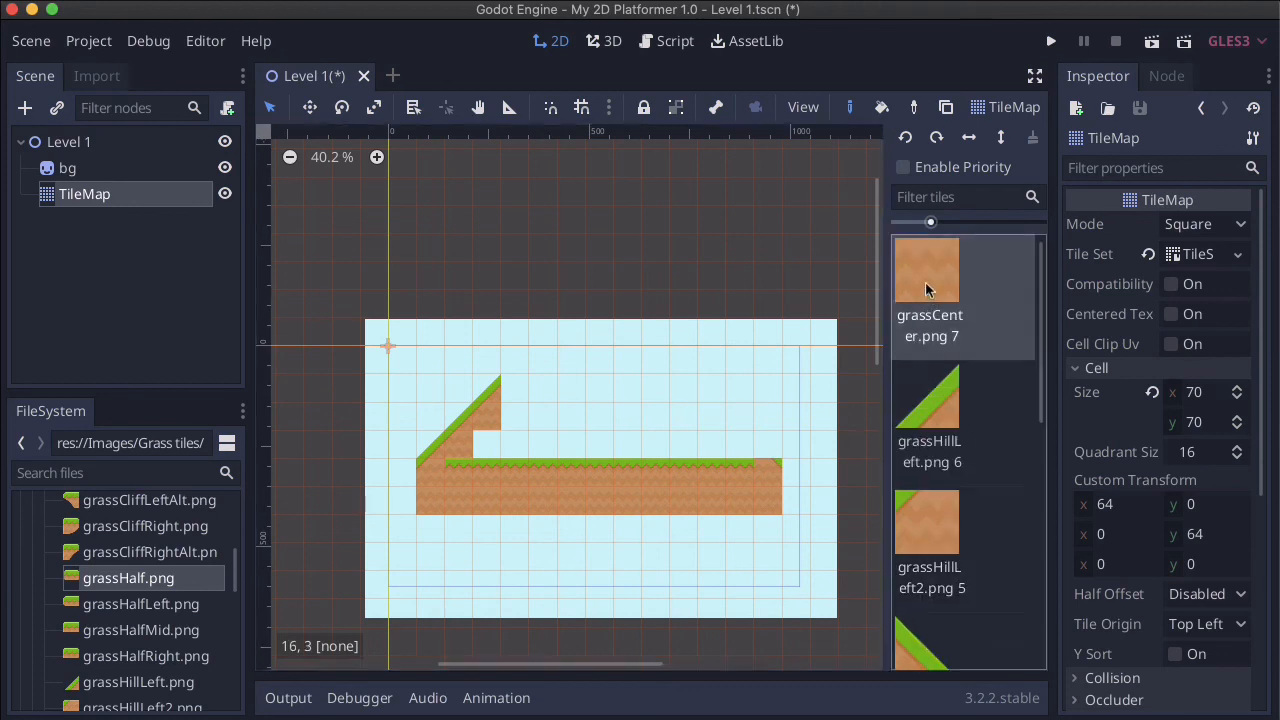
click(486, 444)
mouse_move(453, 460)
mouse_down()
mouse_move(563, 451)
mouse_move(612, 474)
mouse_move(691, 451)
mouse_move(728, 468)
mouse_up()
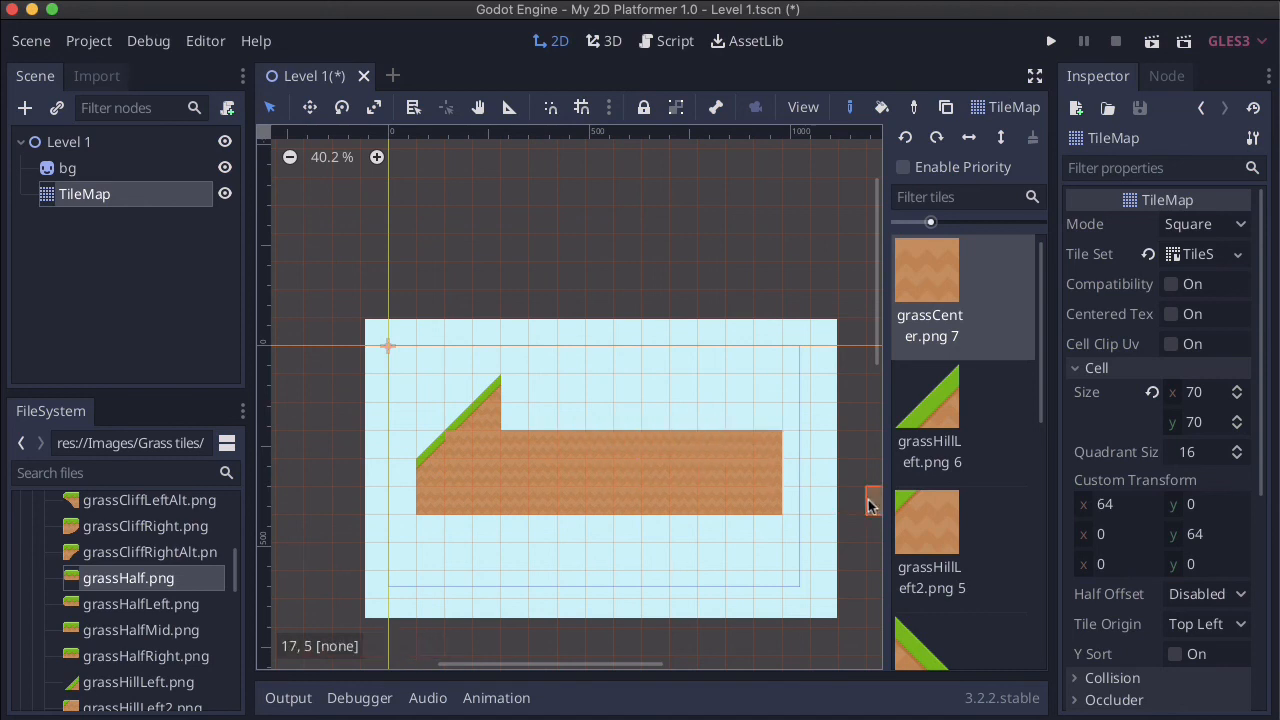
click(926, 525)
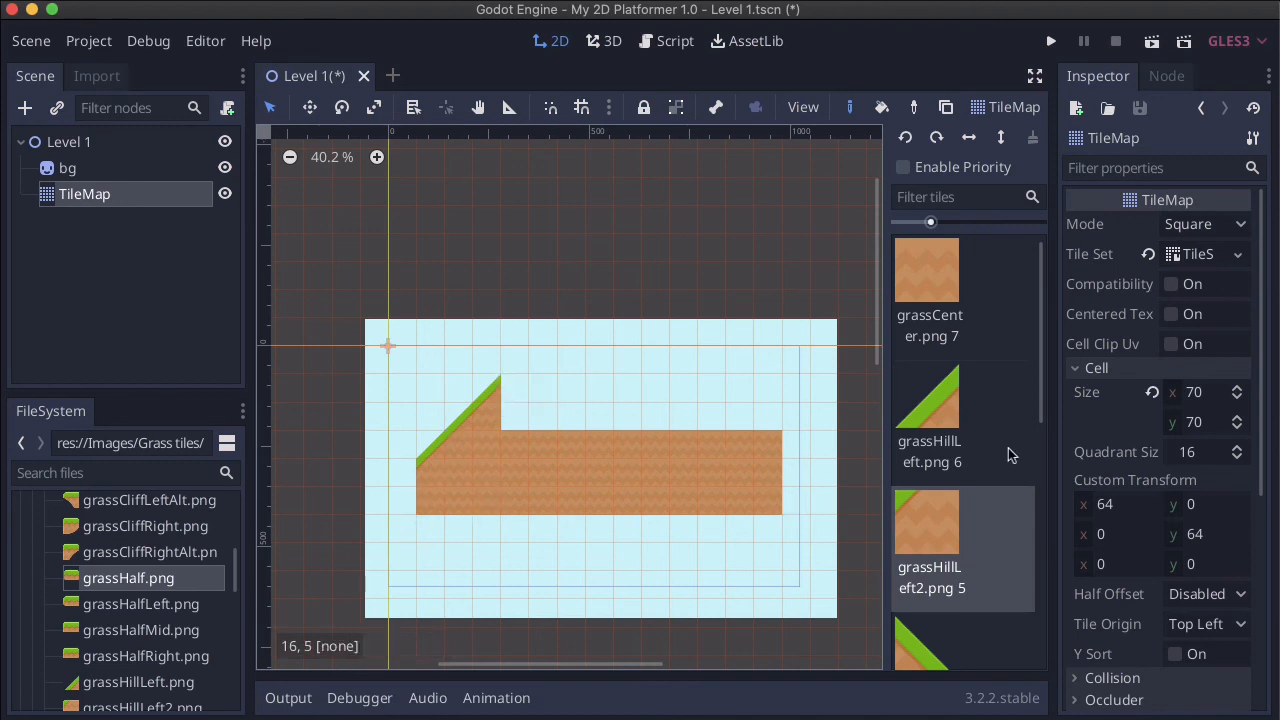
scroll(1008, 448, down, 5)
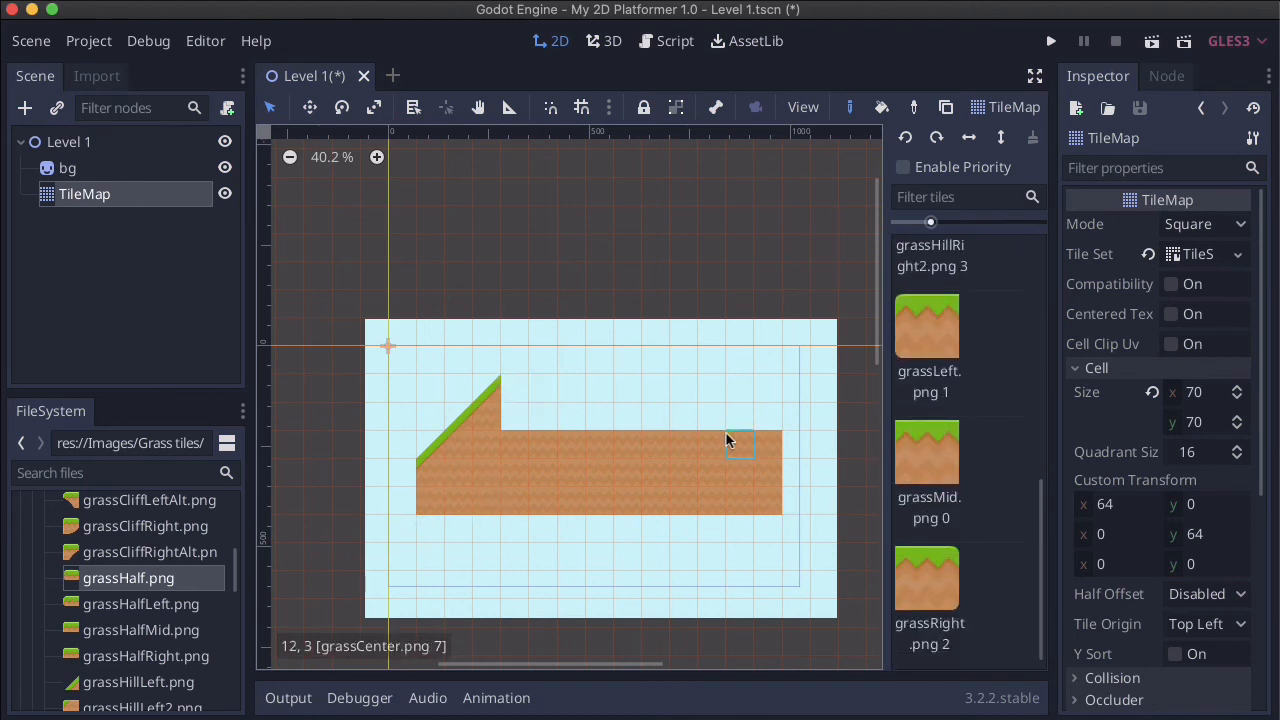
scroll(775, 423, right, 2)
scroll(775, 423, up, 2)
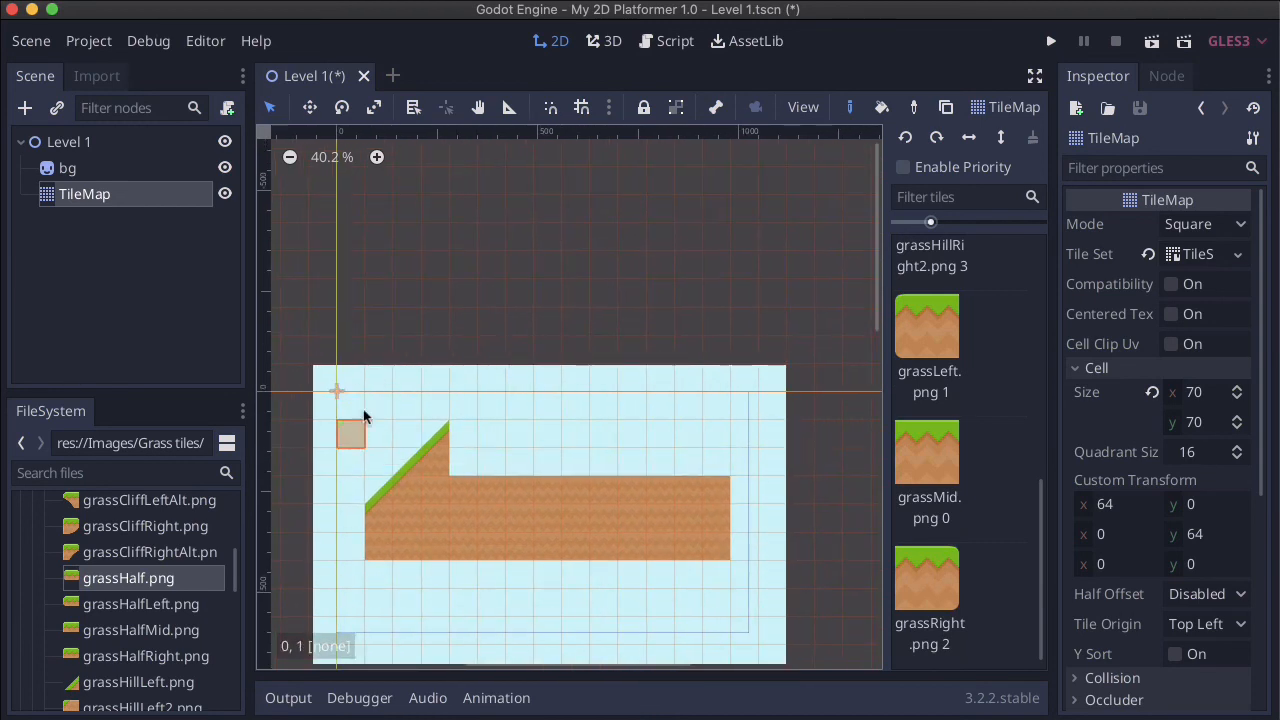
- Enlarge the bg sprite from its right corners, upward, downward and rightward to about x 3000
click(84, 170)
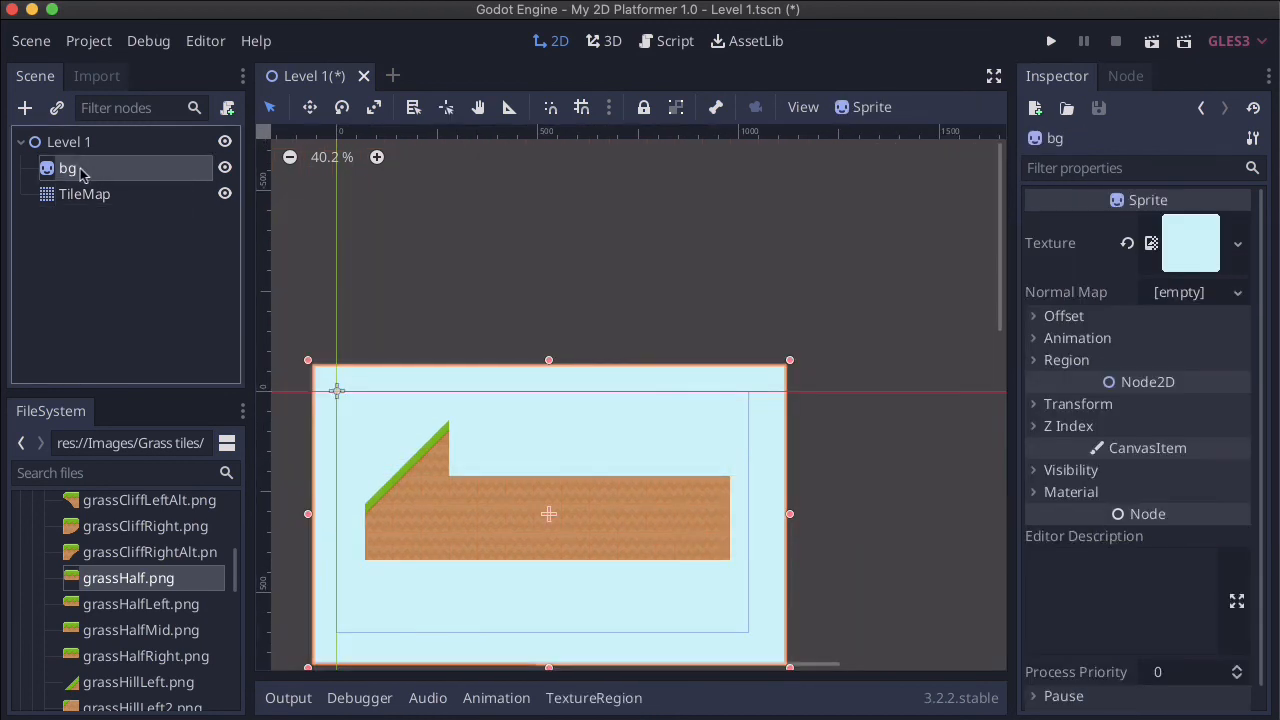
scroll(780, 373, down, 8)
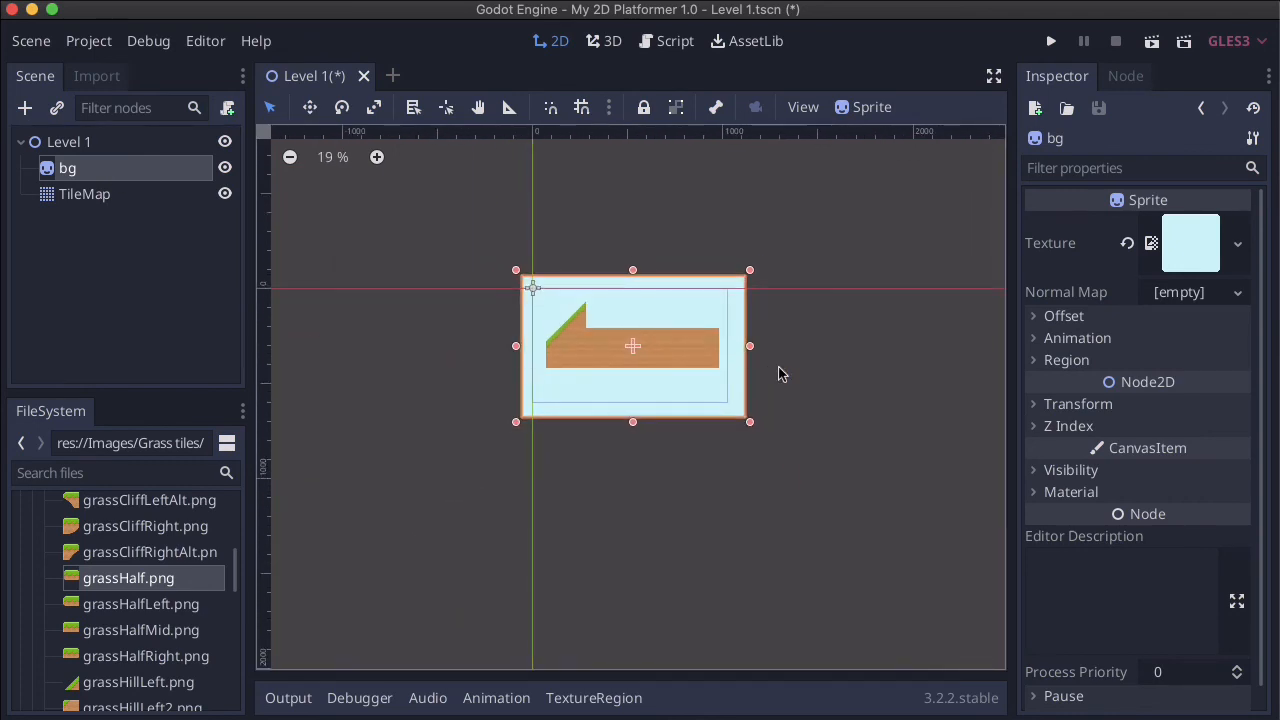
scroll(780, 373, up, 2)
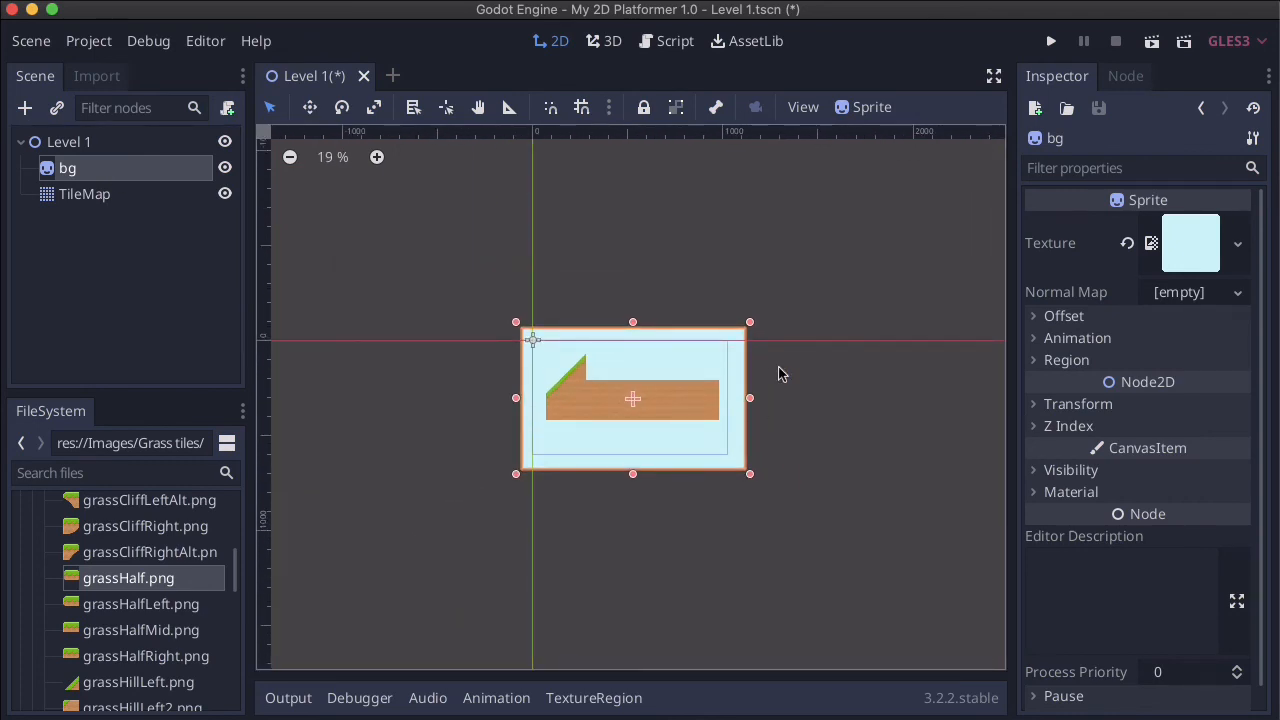
drag(750, 322, 952, 181)
scroll(940, 470, right, 5)
scroll(940, 470, up, 2)
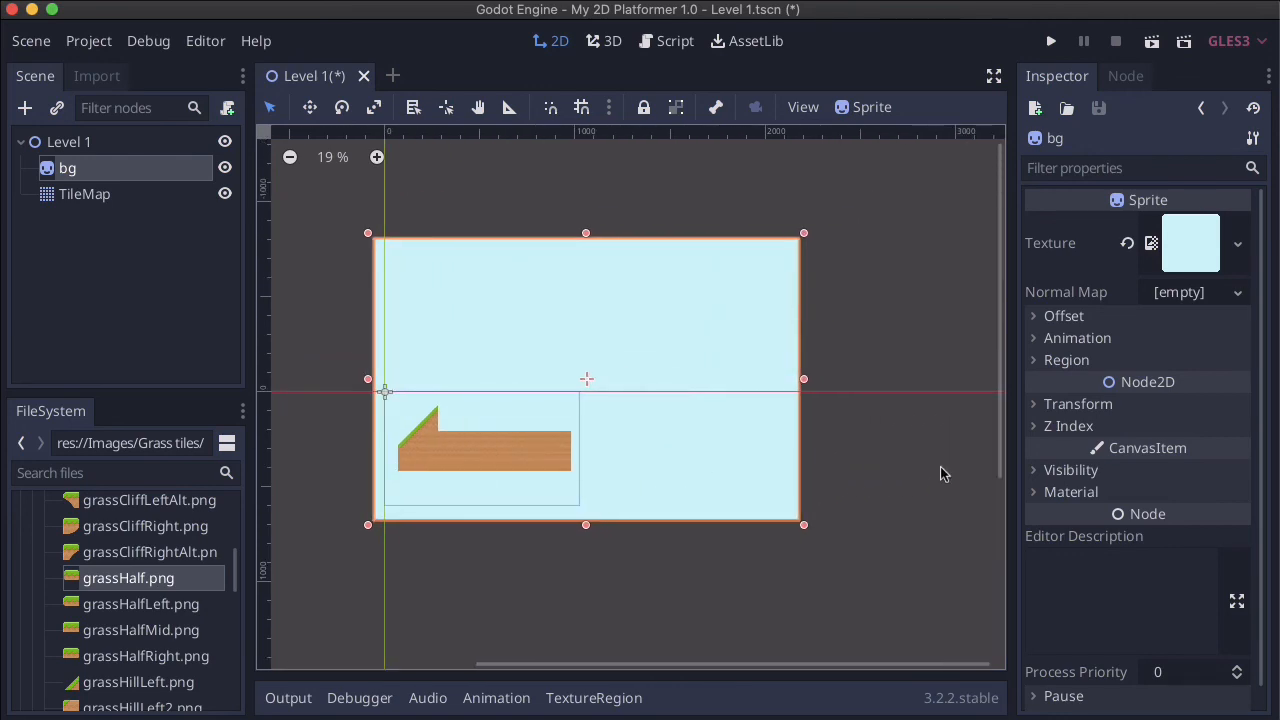
drag(803, 523, 961, 645)
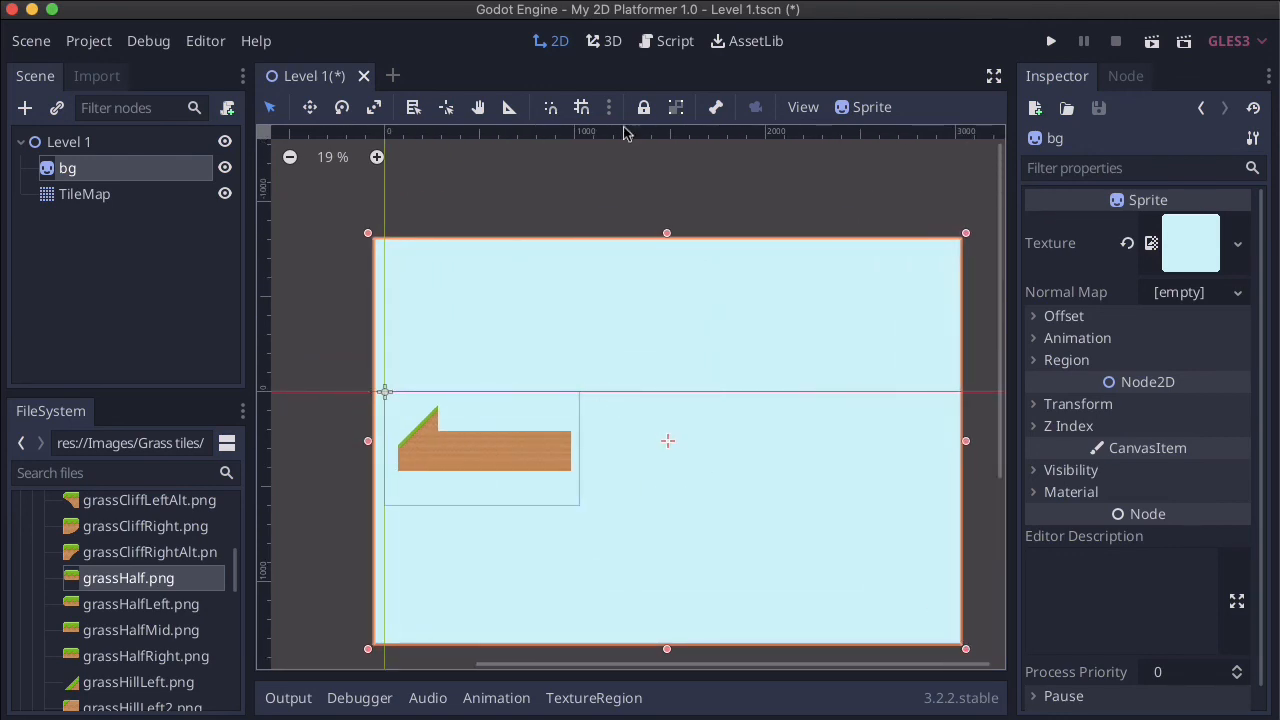
- Stretch the bg sprite's upper edge further upward and its left edge further left
click(678, 236)
click(662, 254)
drag(666, 238, 665, 128)
drag(368, 388, 269, 403)
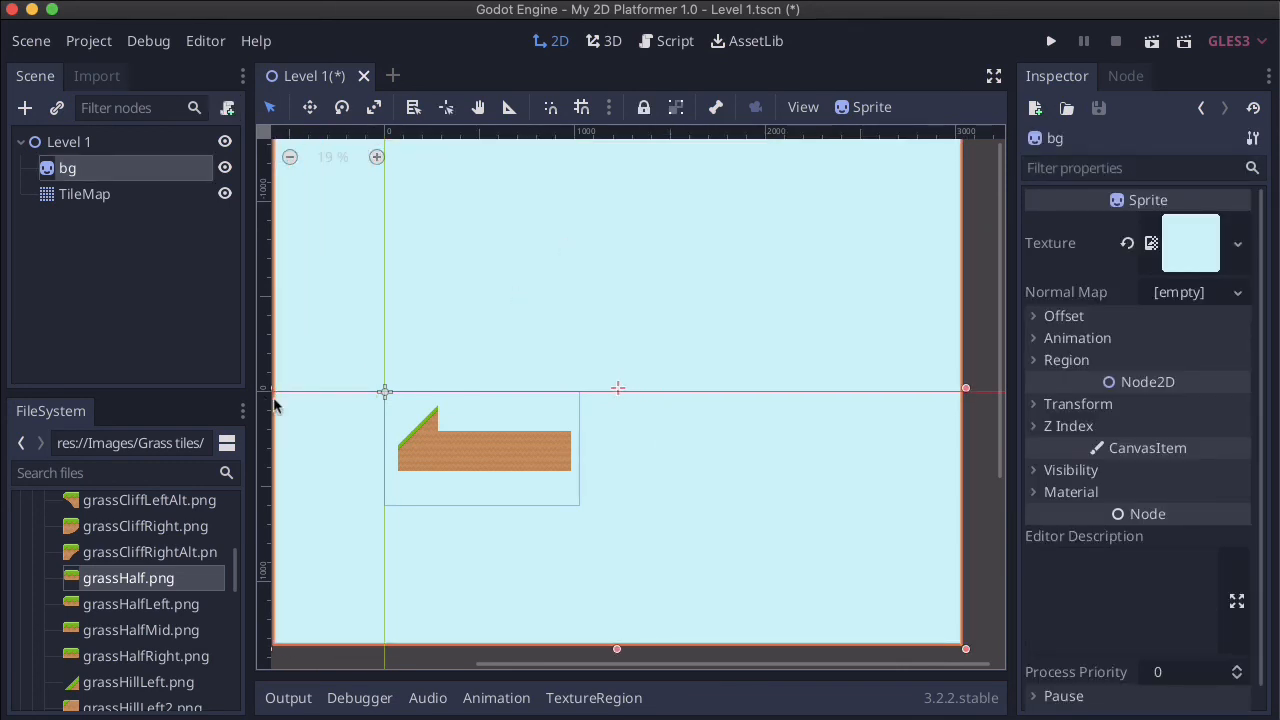
- Paint a grassLeft.png strip in the TileMap's upper right area and a stepped grassRight.png strip near the background's lower edge
click(103, 193)
click(915, 313)
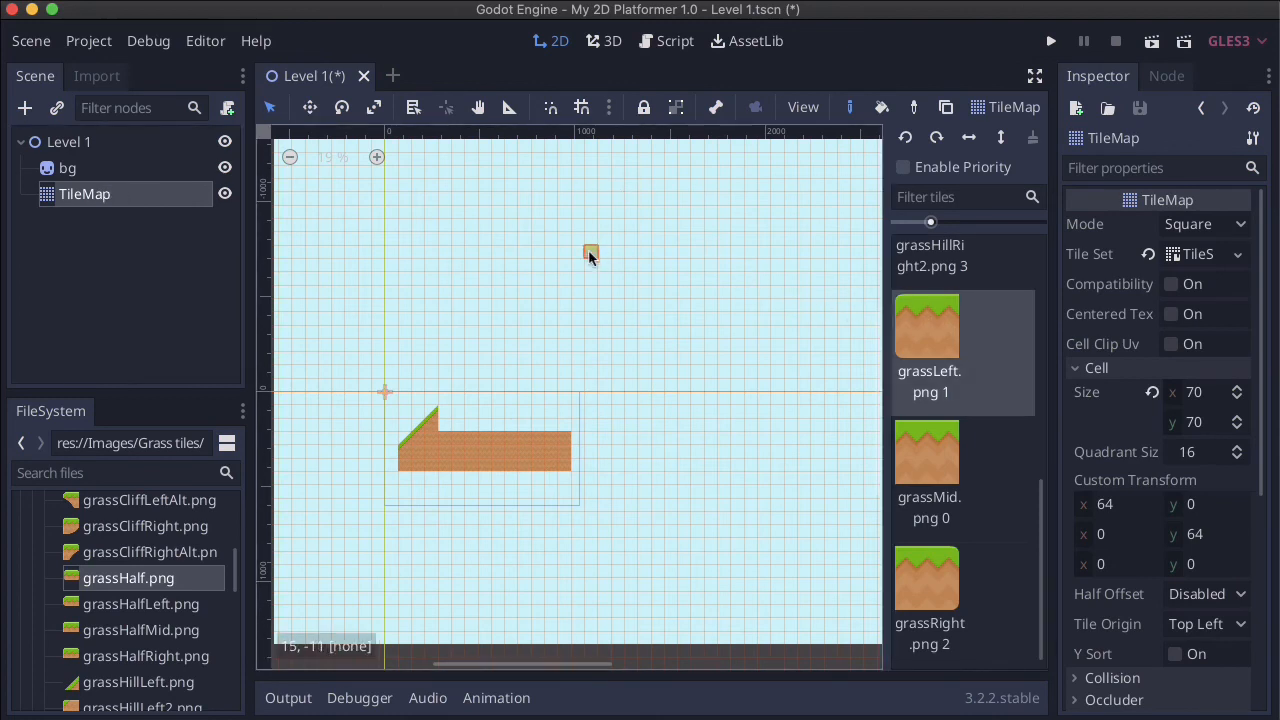
drag(588, 249, 846, 239)
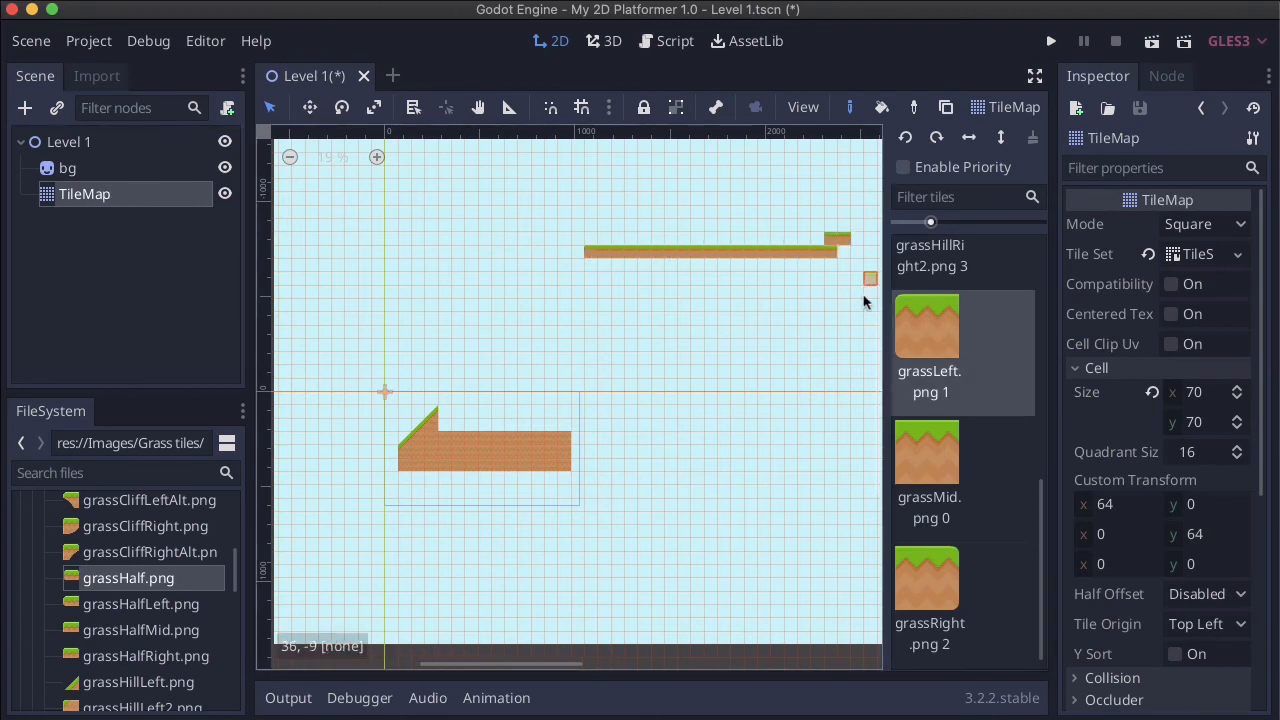
click(933, 568)
drag(600, 624, 846, 608)
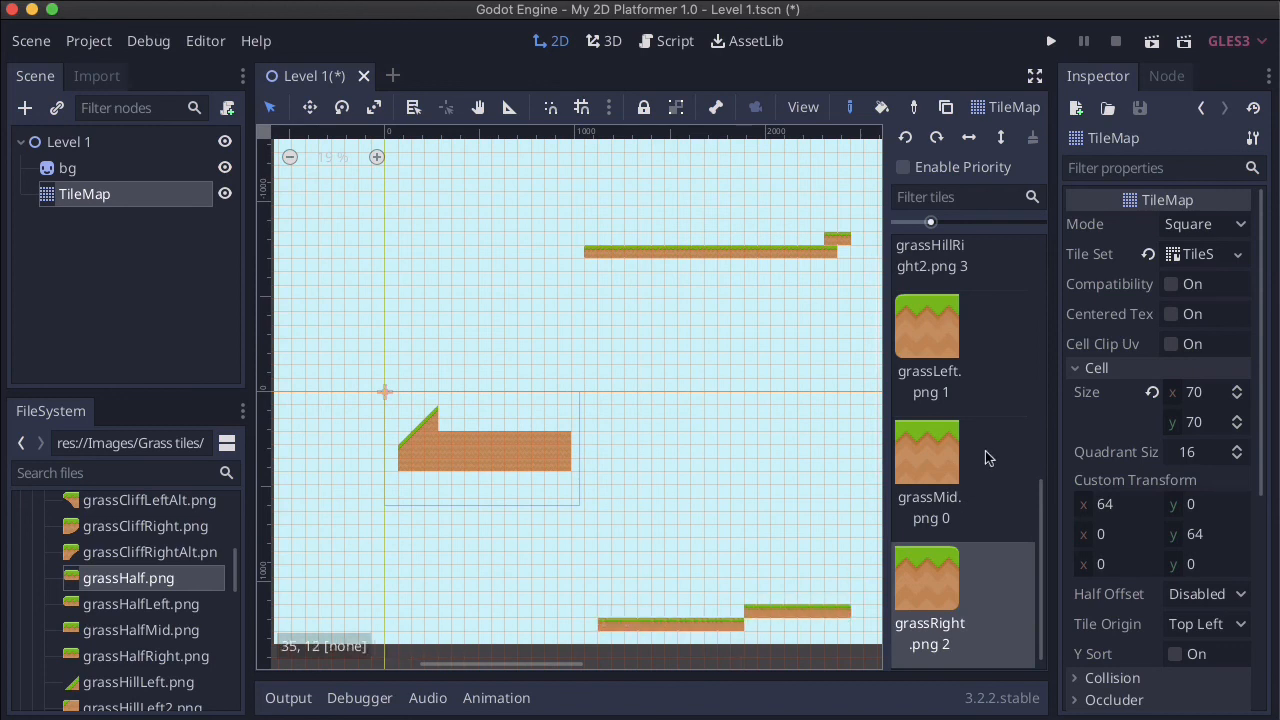
- Paint grassCenter.png tiles beneath the raised part of the bottom strip and over its lower grass tiles
scroll(984, 450, up, 5)
click(945, 300)
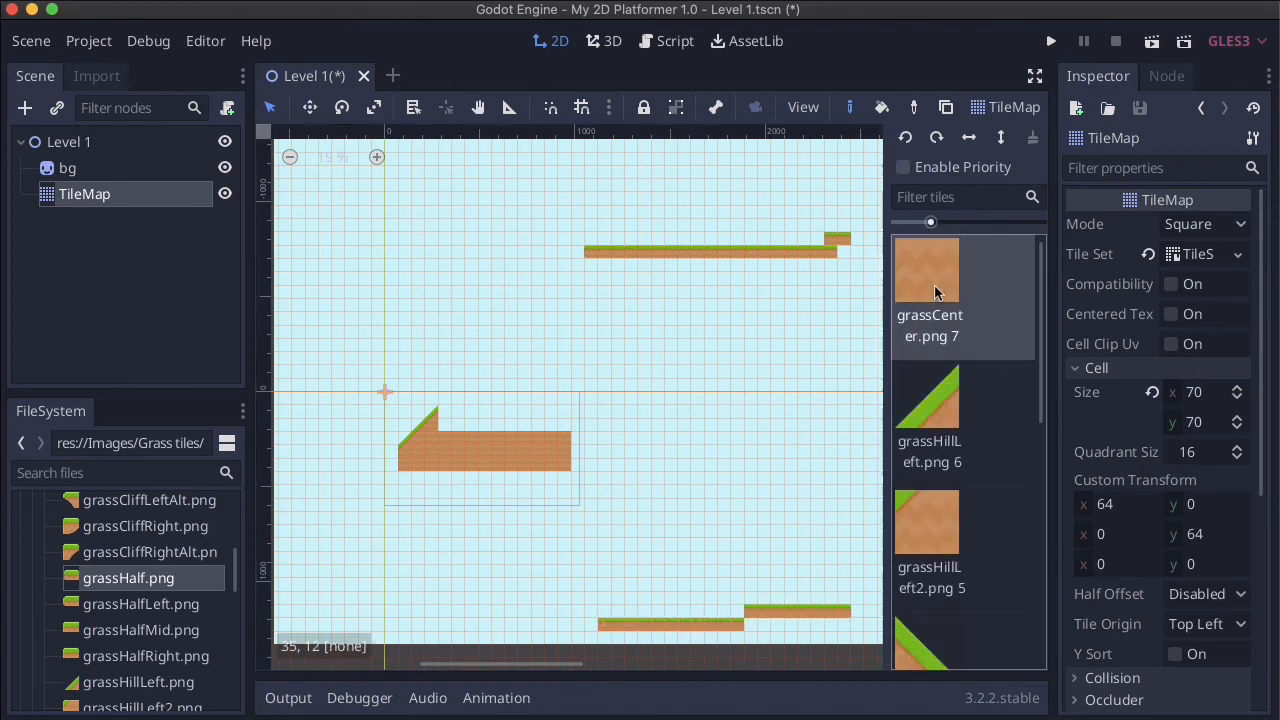
drag(789, 615, 723, 619)
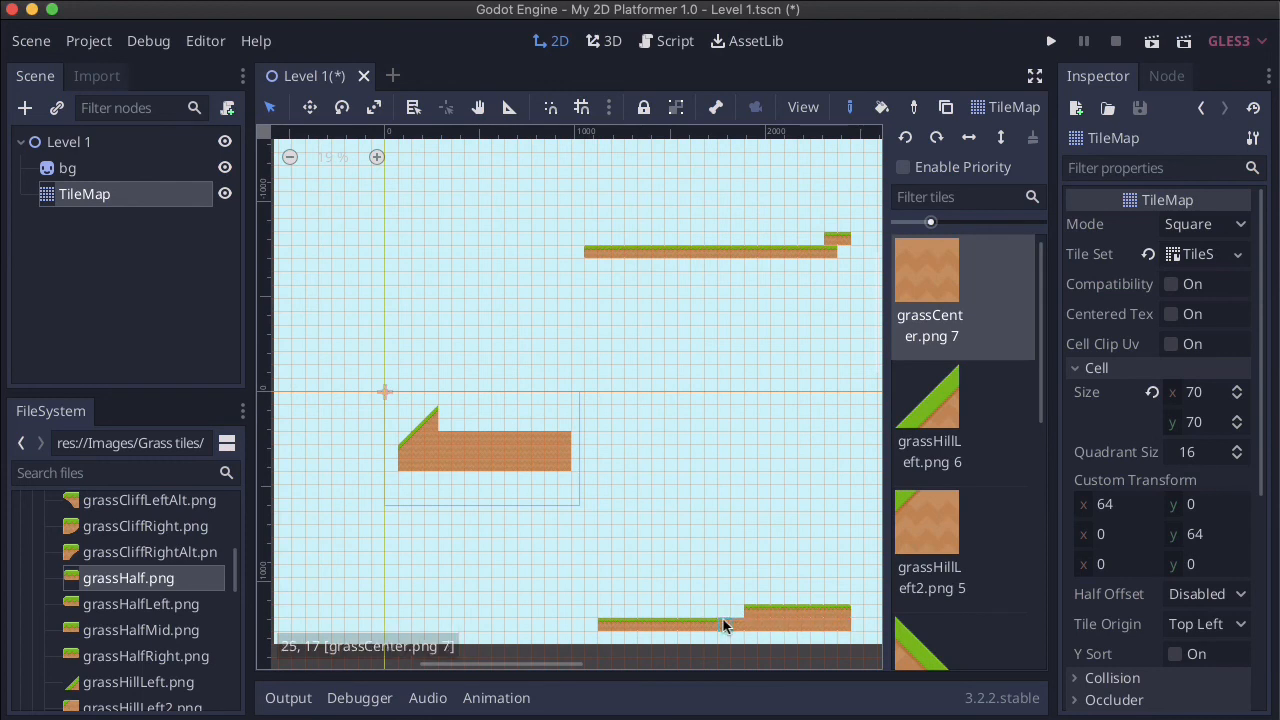
drag(608, 621, 602, 621)
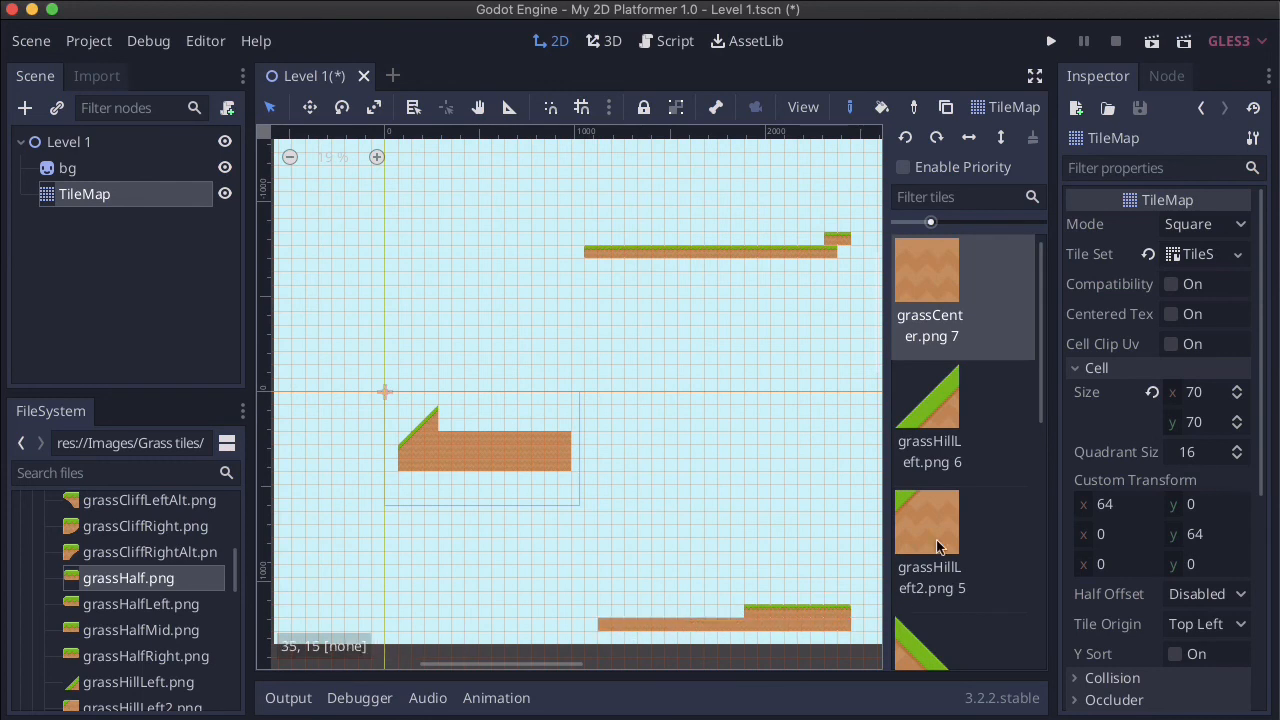